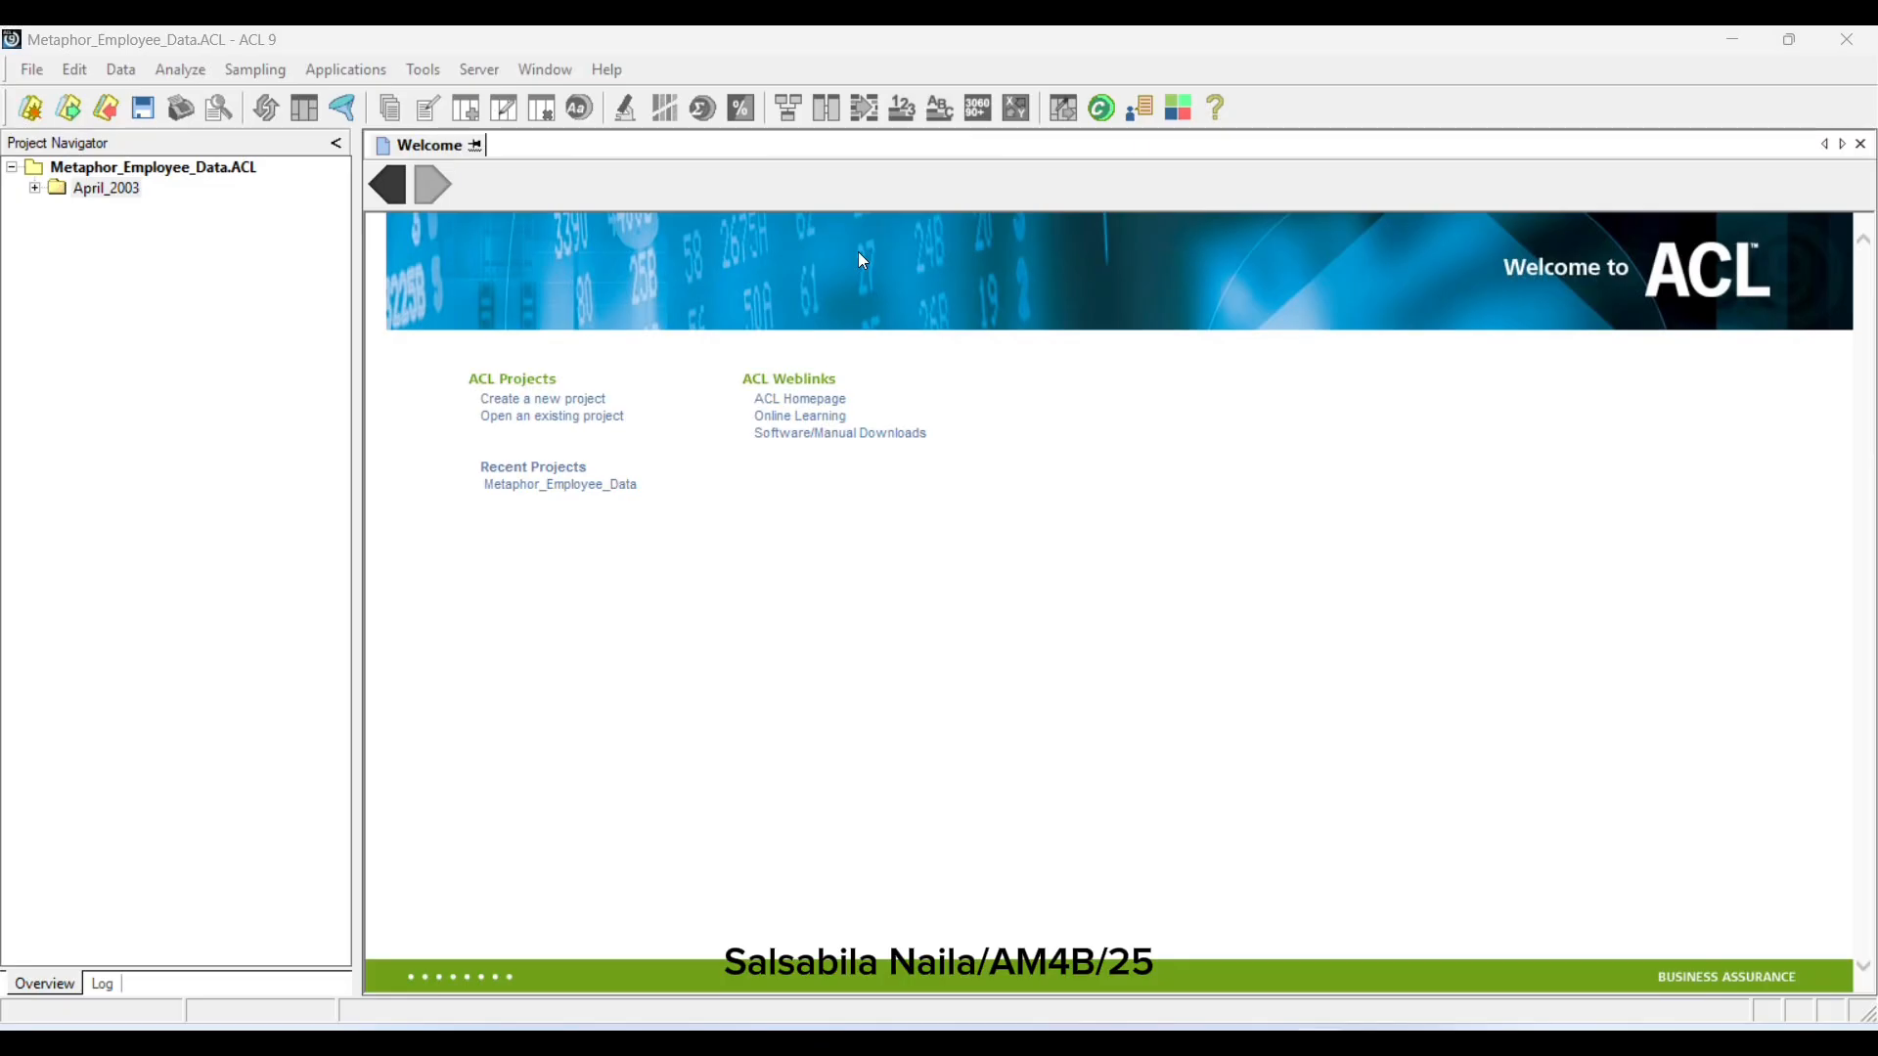
Create a project folder named May_2003 and move it to the top level of the Metaphor_Employee_Data project
left_click(32, 69)
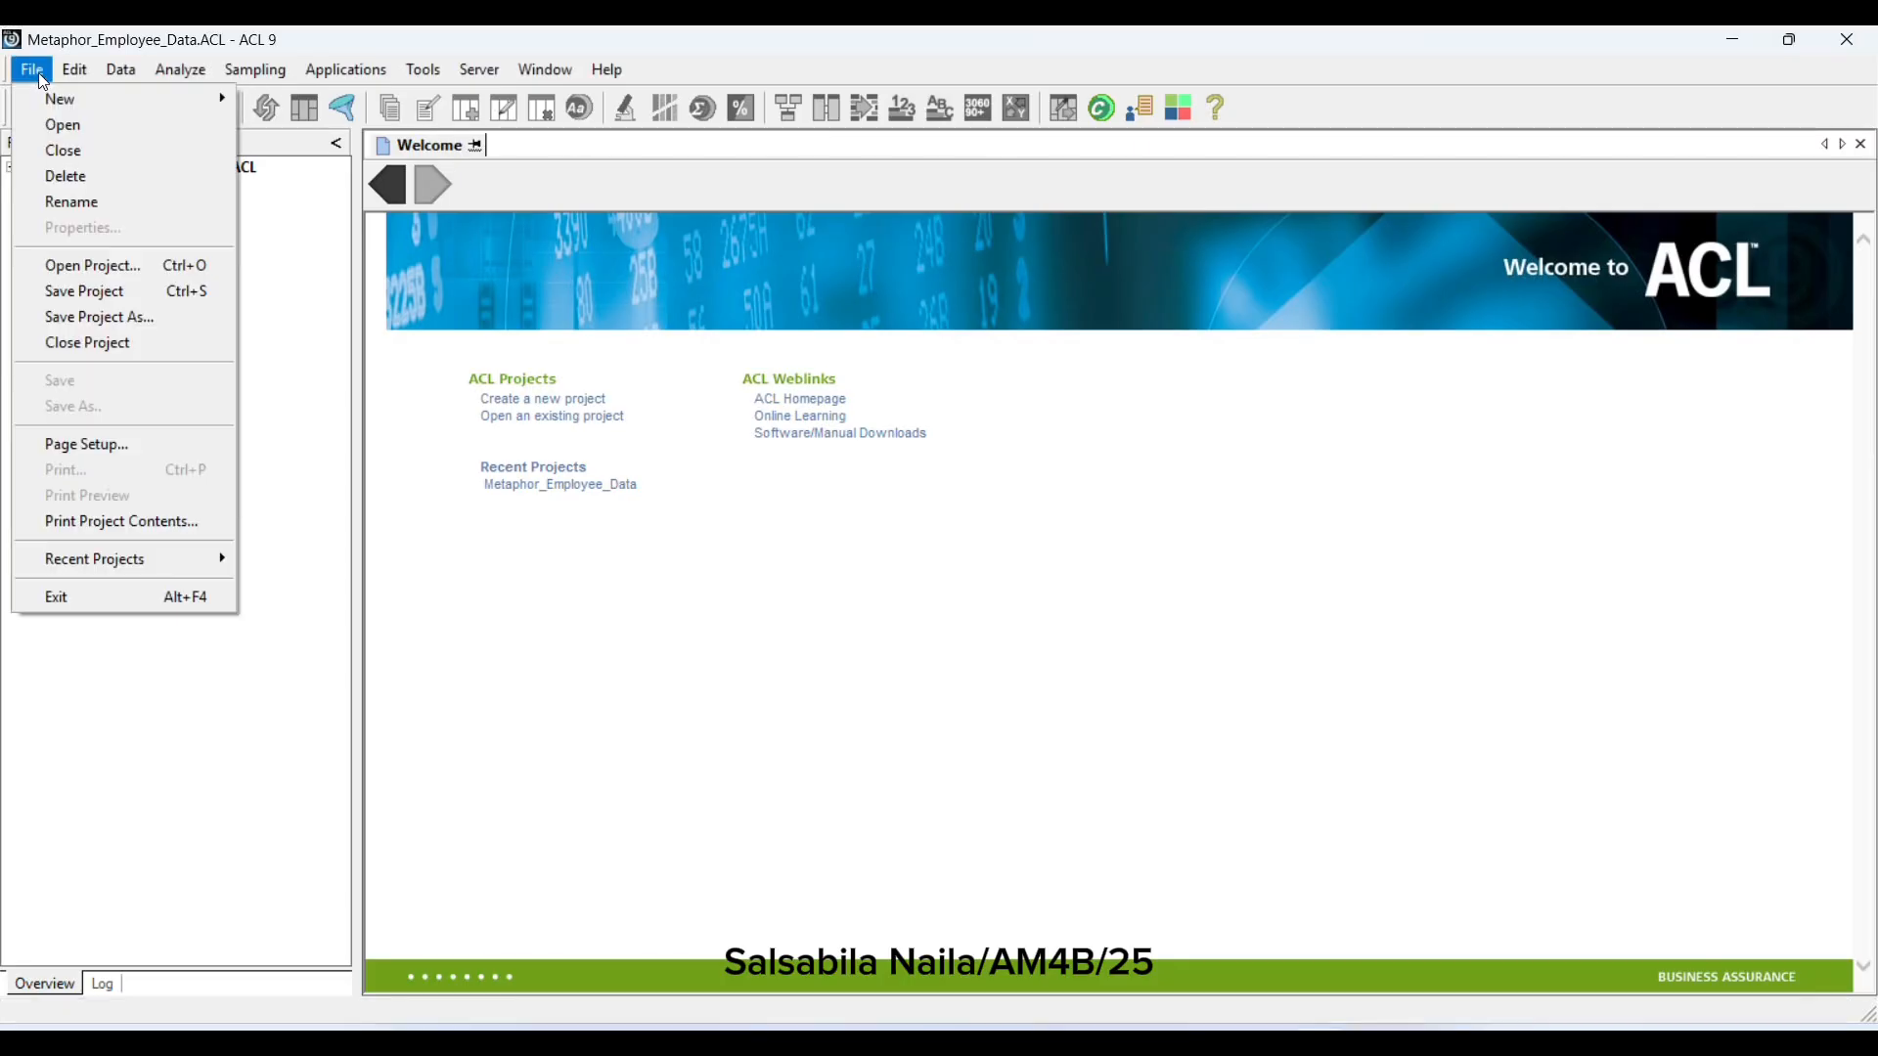
mouse_move(55, 96)
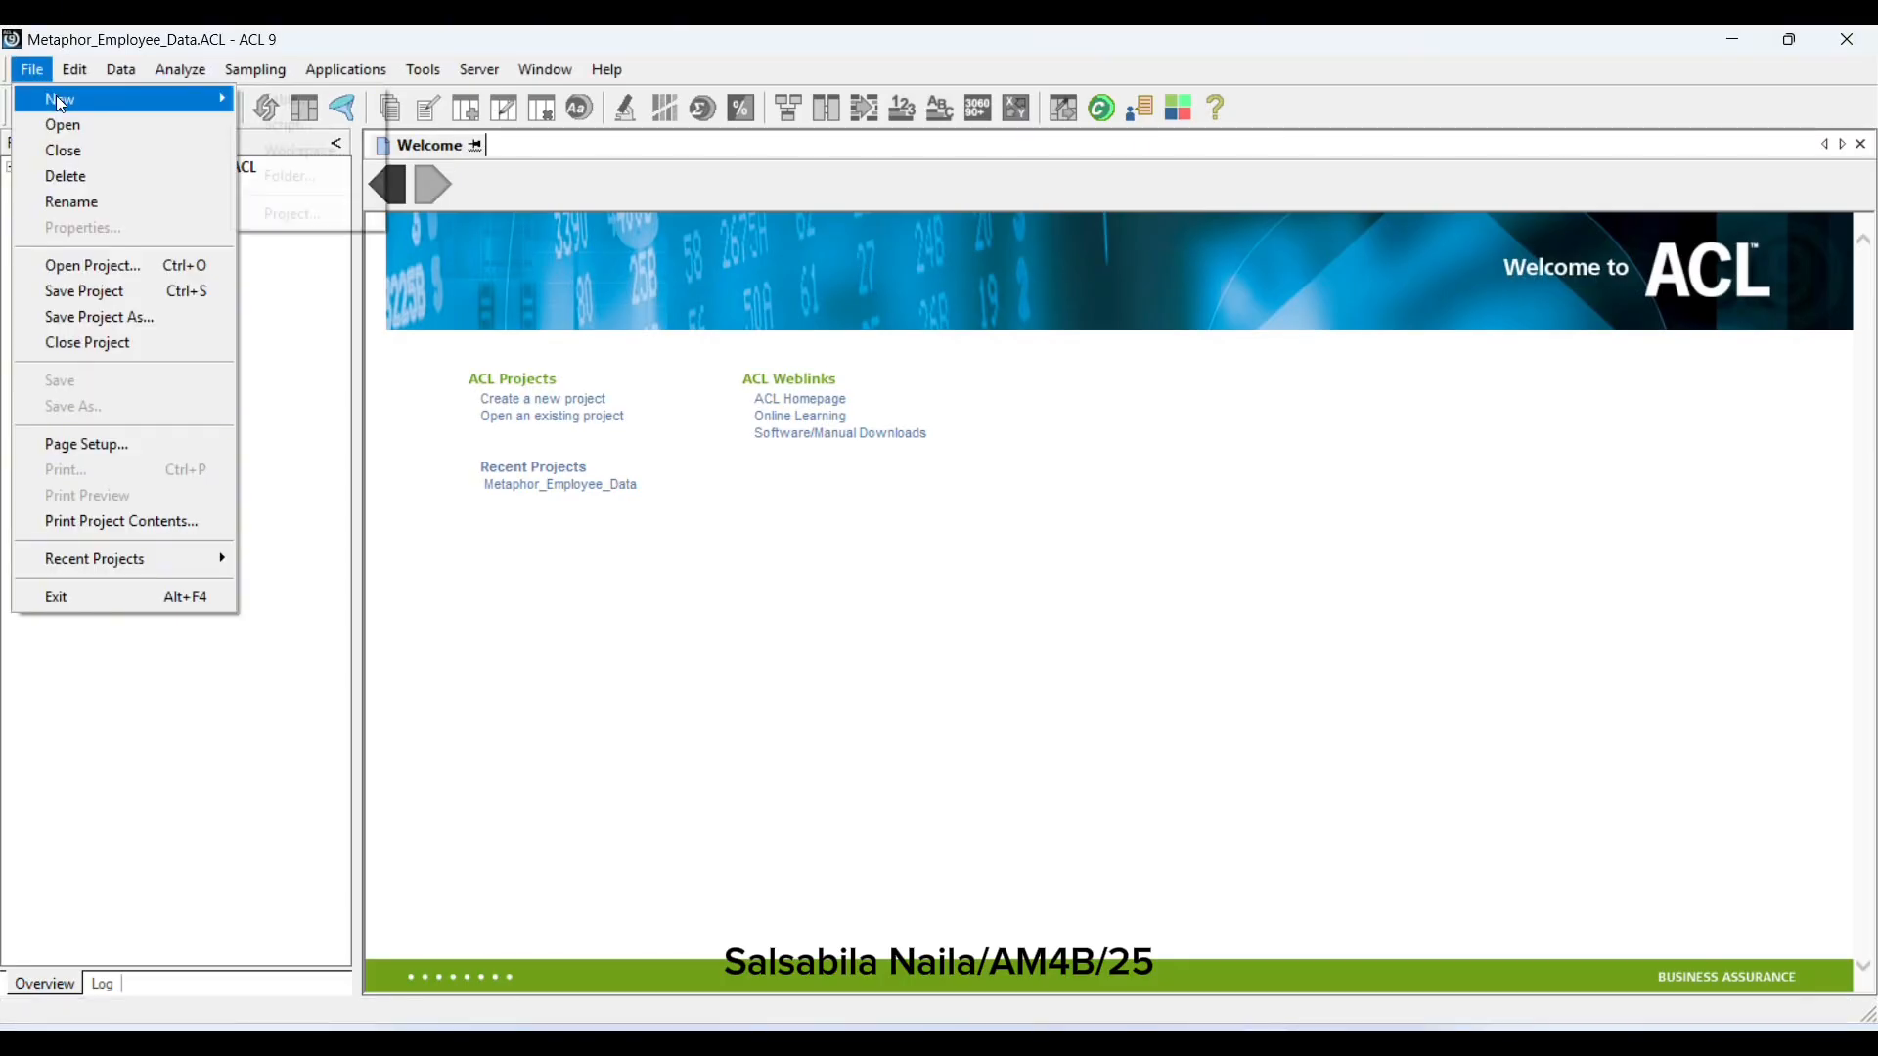
left_click(293, 177)
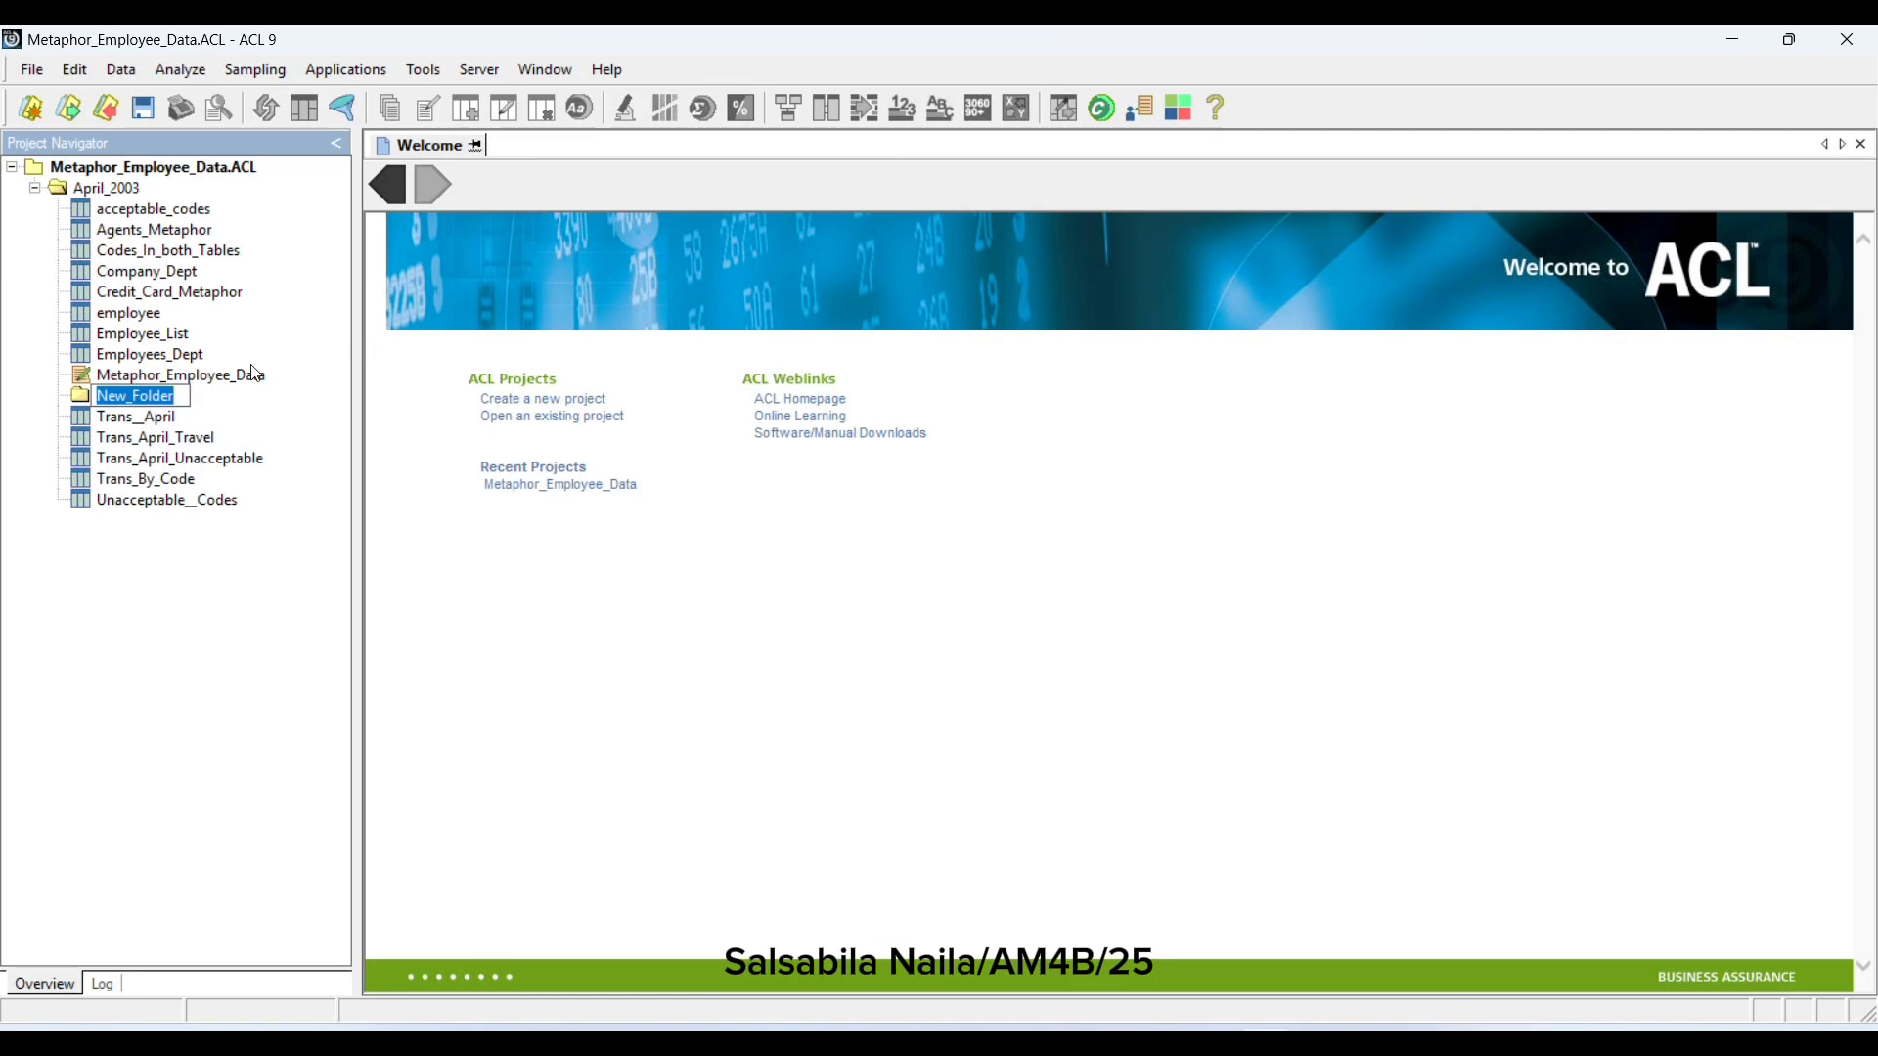
type("May 2003")
left_click(262, 427)
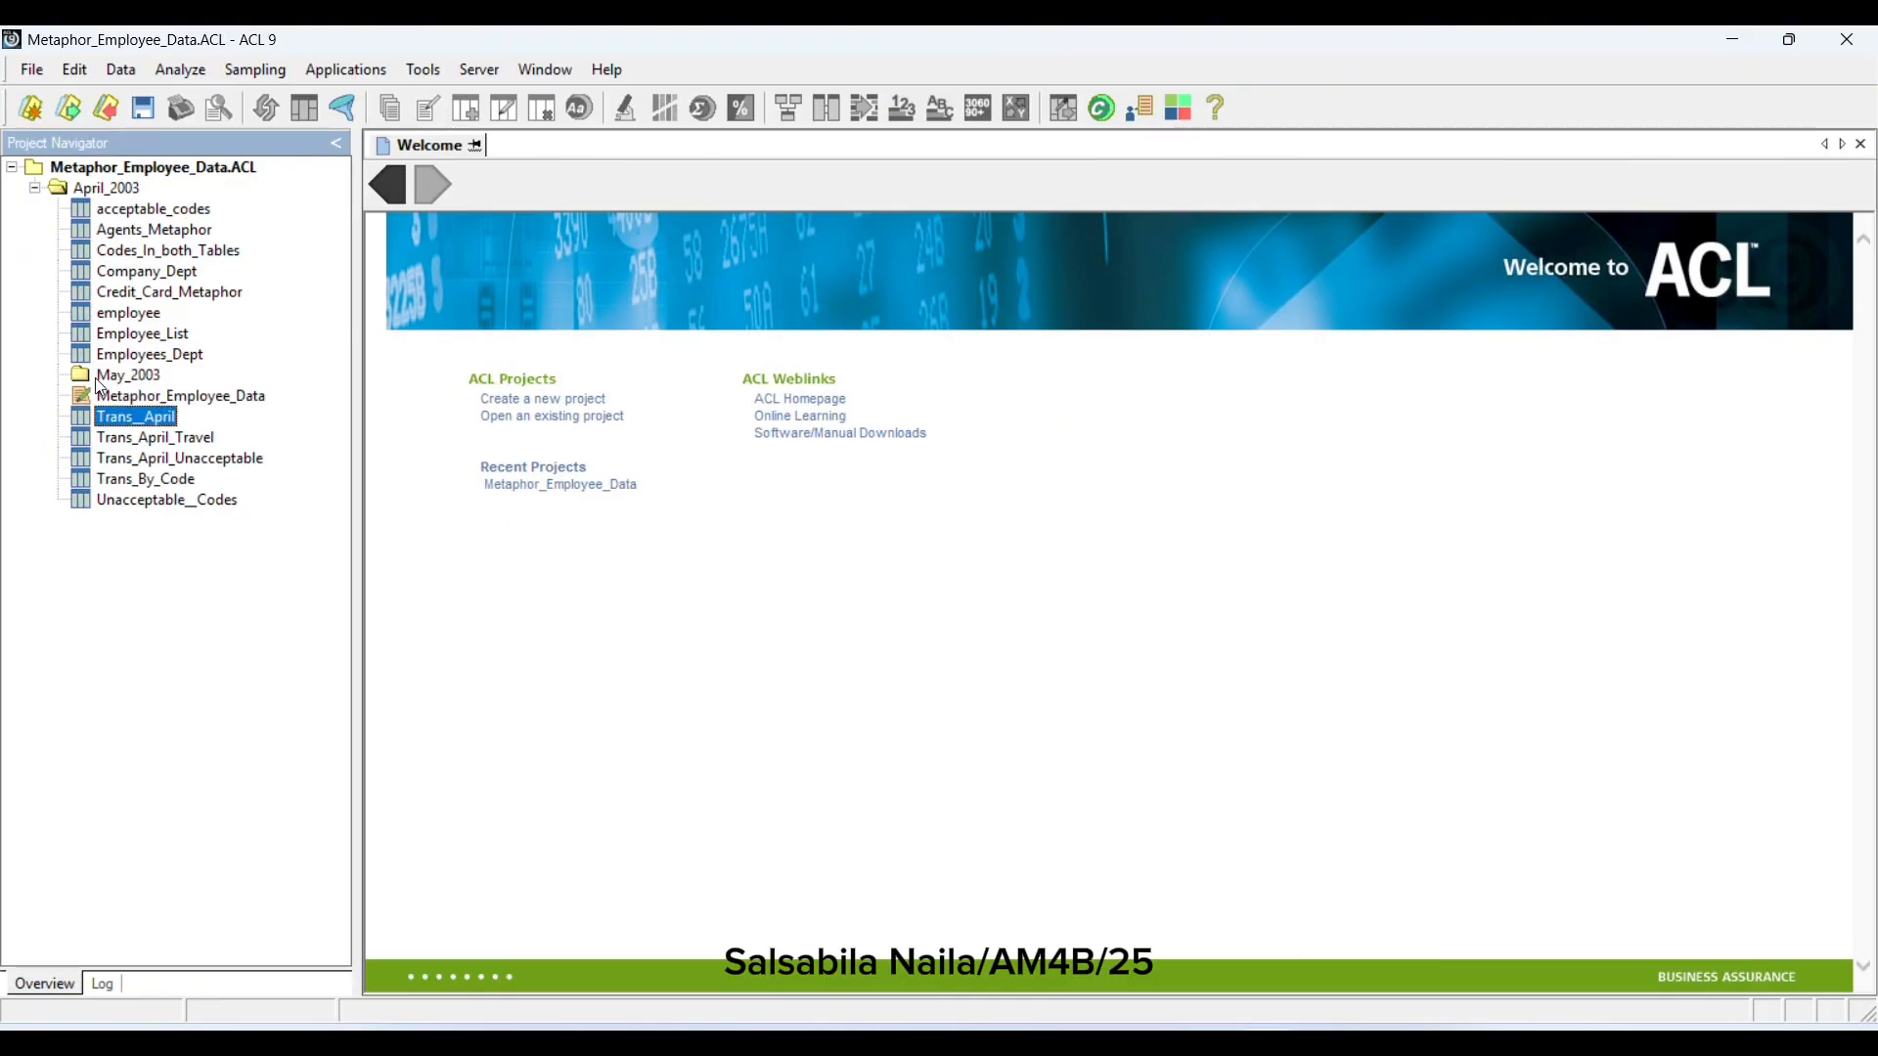
left_click_drag(127, 376, 37, 174)
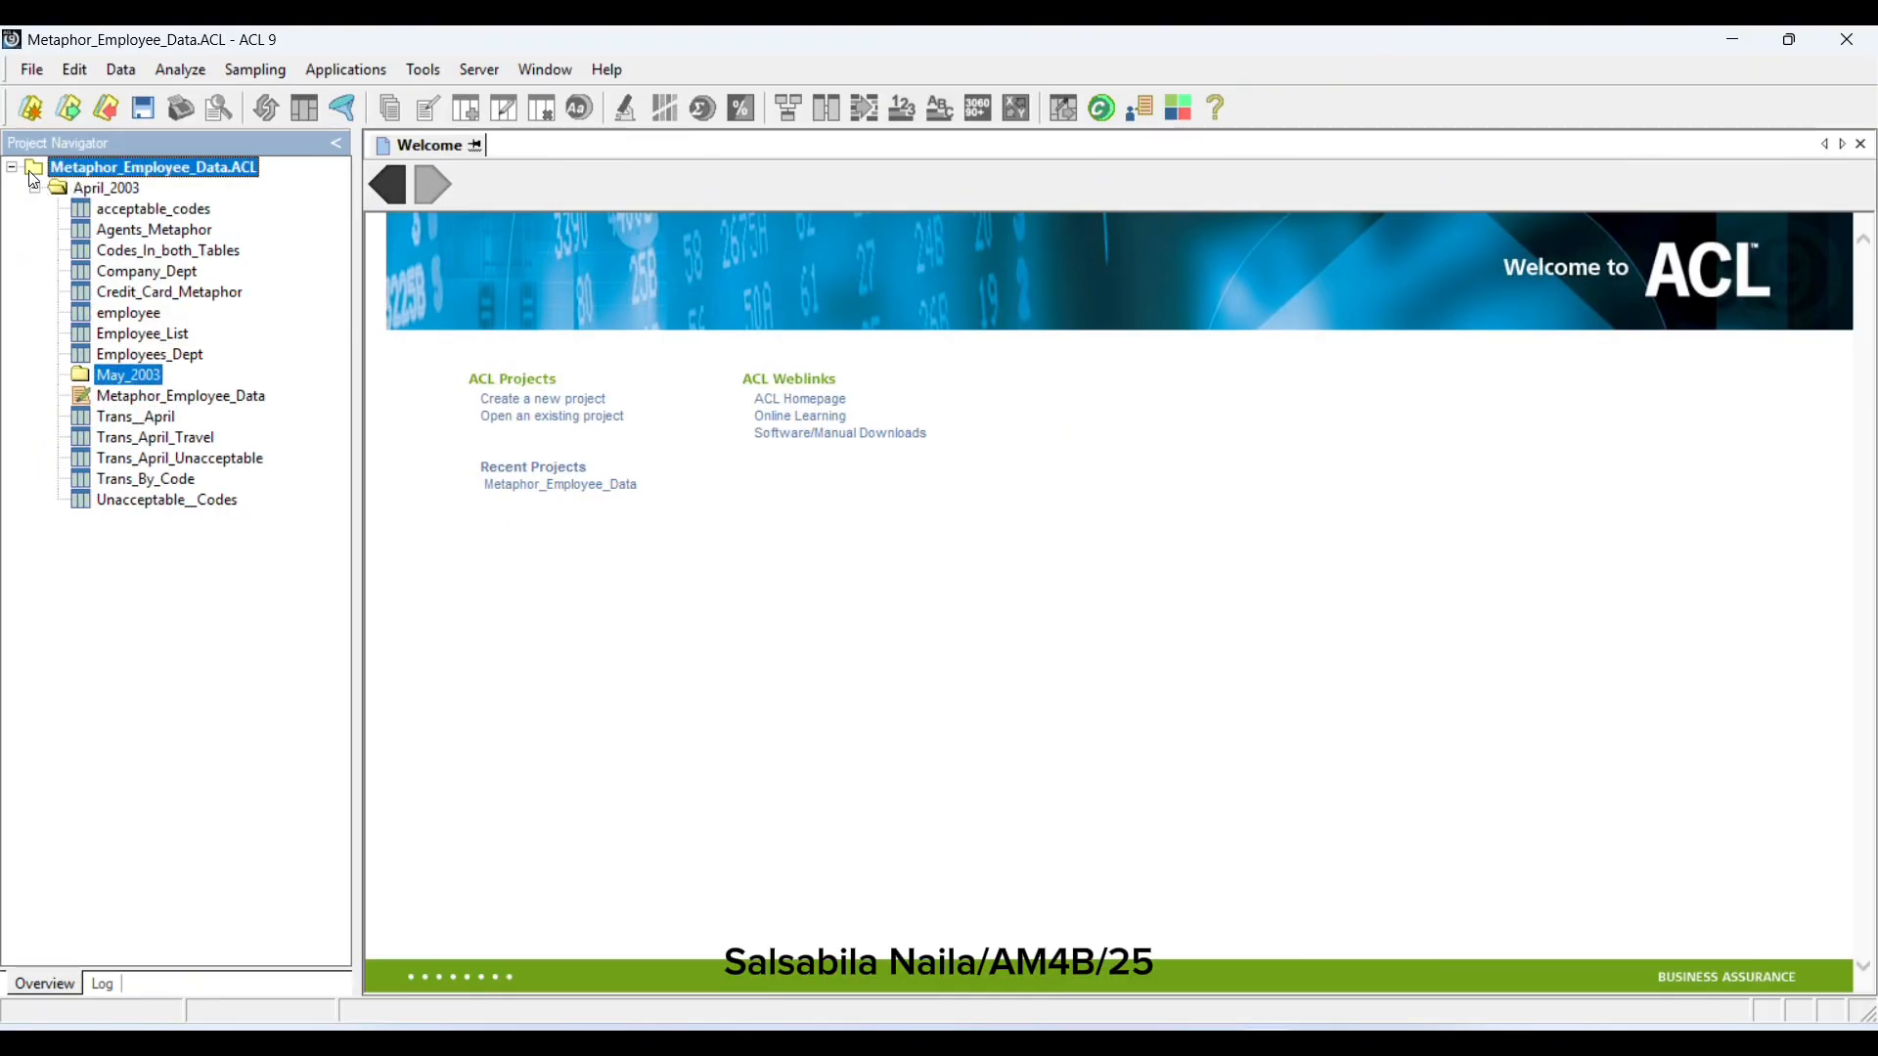
Add a table to the May_2003 folder from the Trans_May file on disk and save it as Transaction_1_May
left_click(88, 510)
right_click(97, 512)
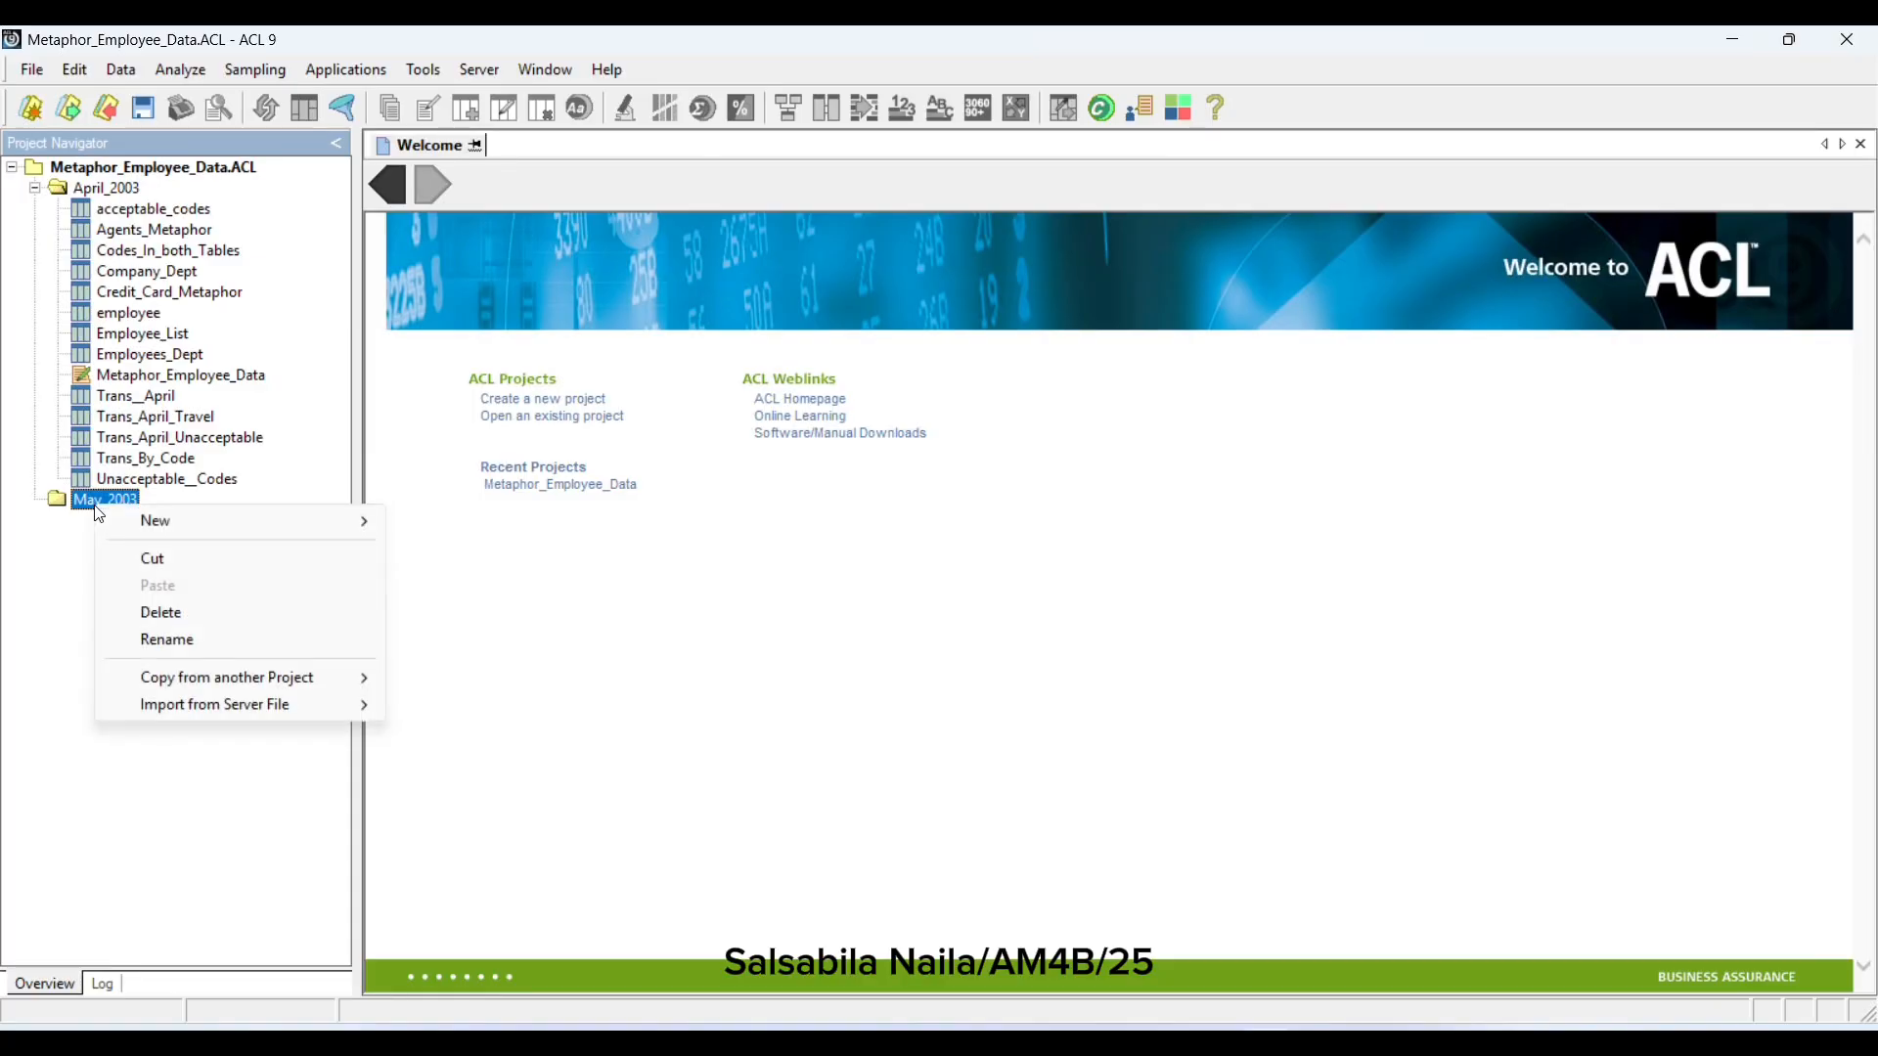
mouse_move(162, 522)
left_click(423, 528)
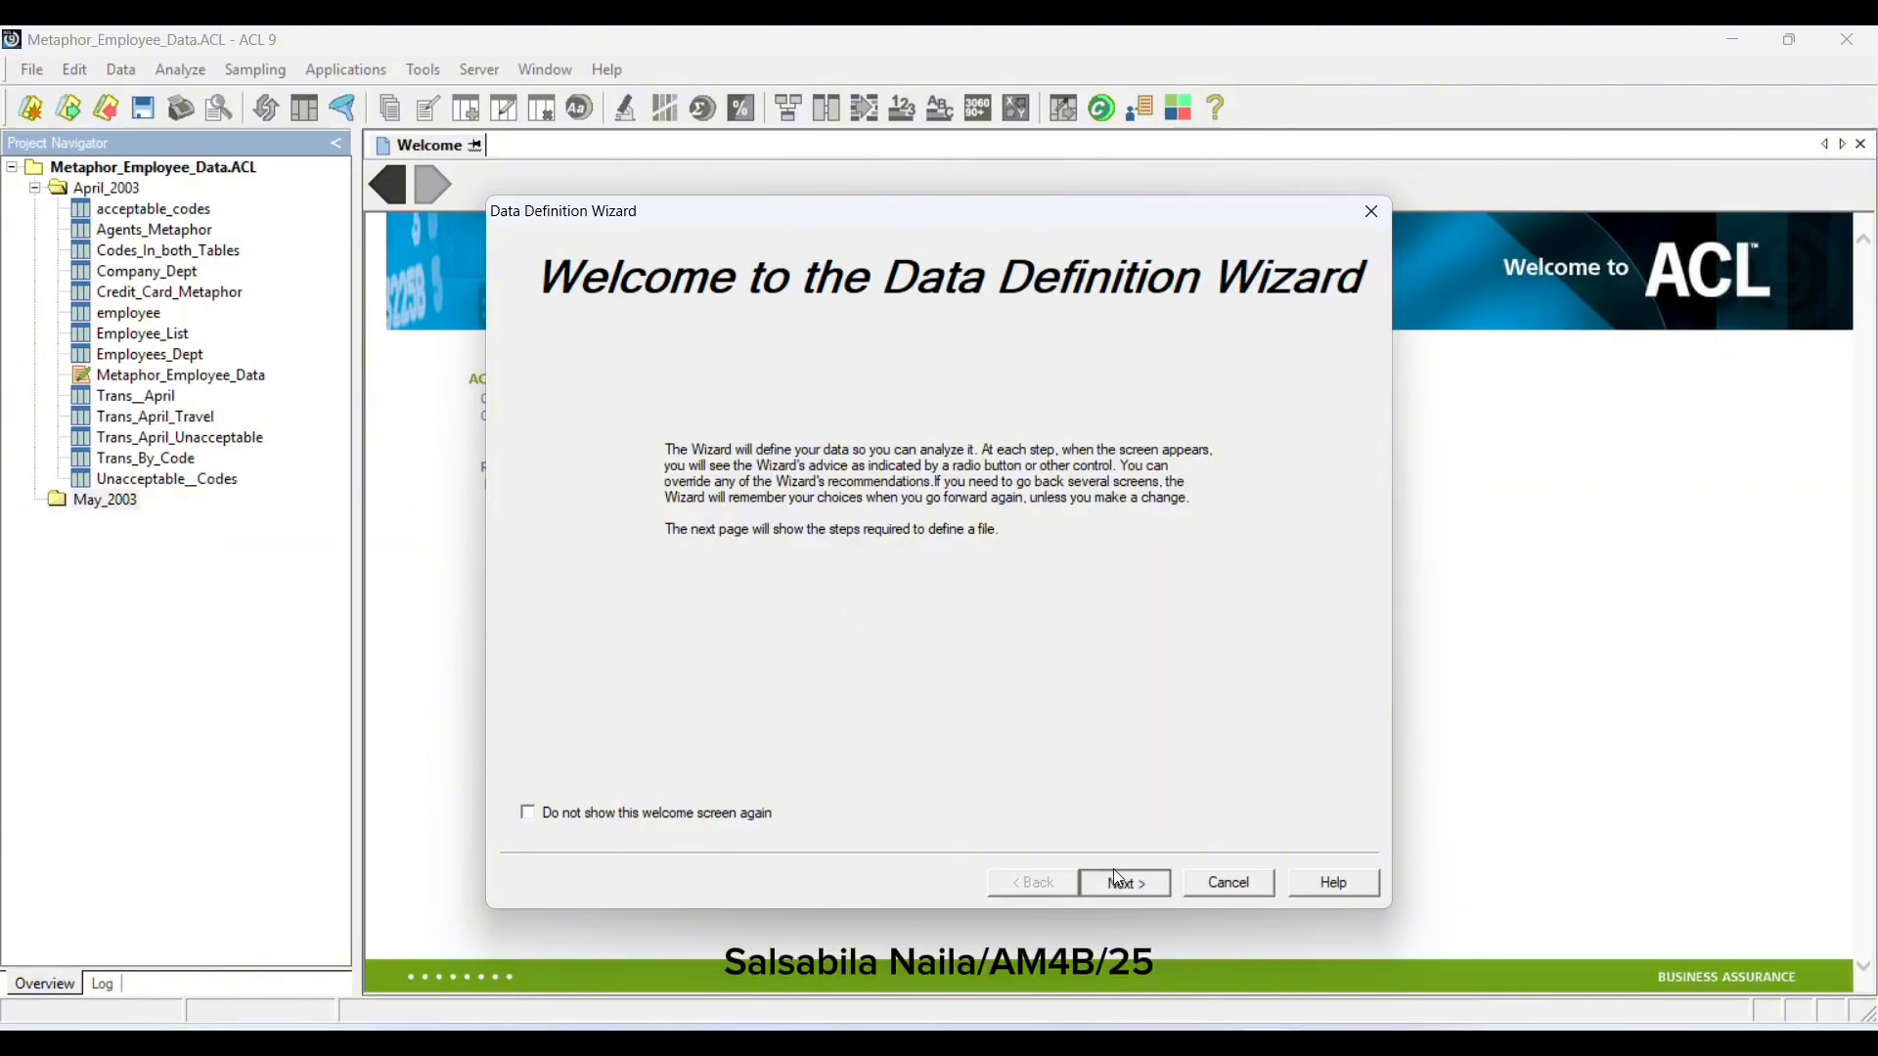
left_click(1116, 872)
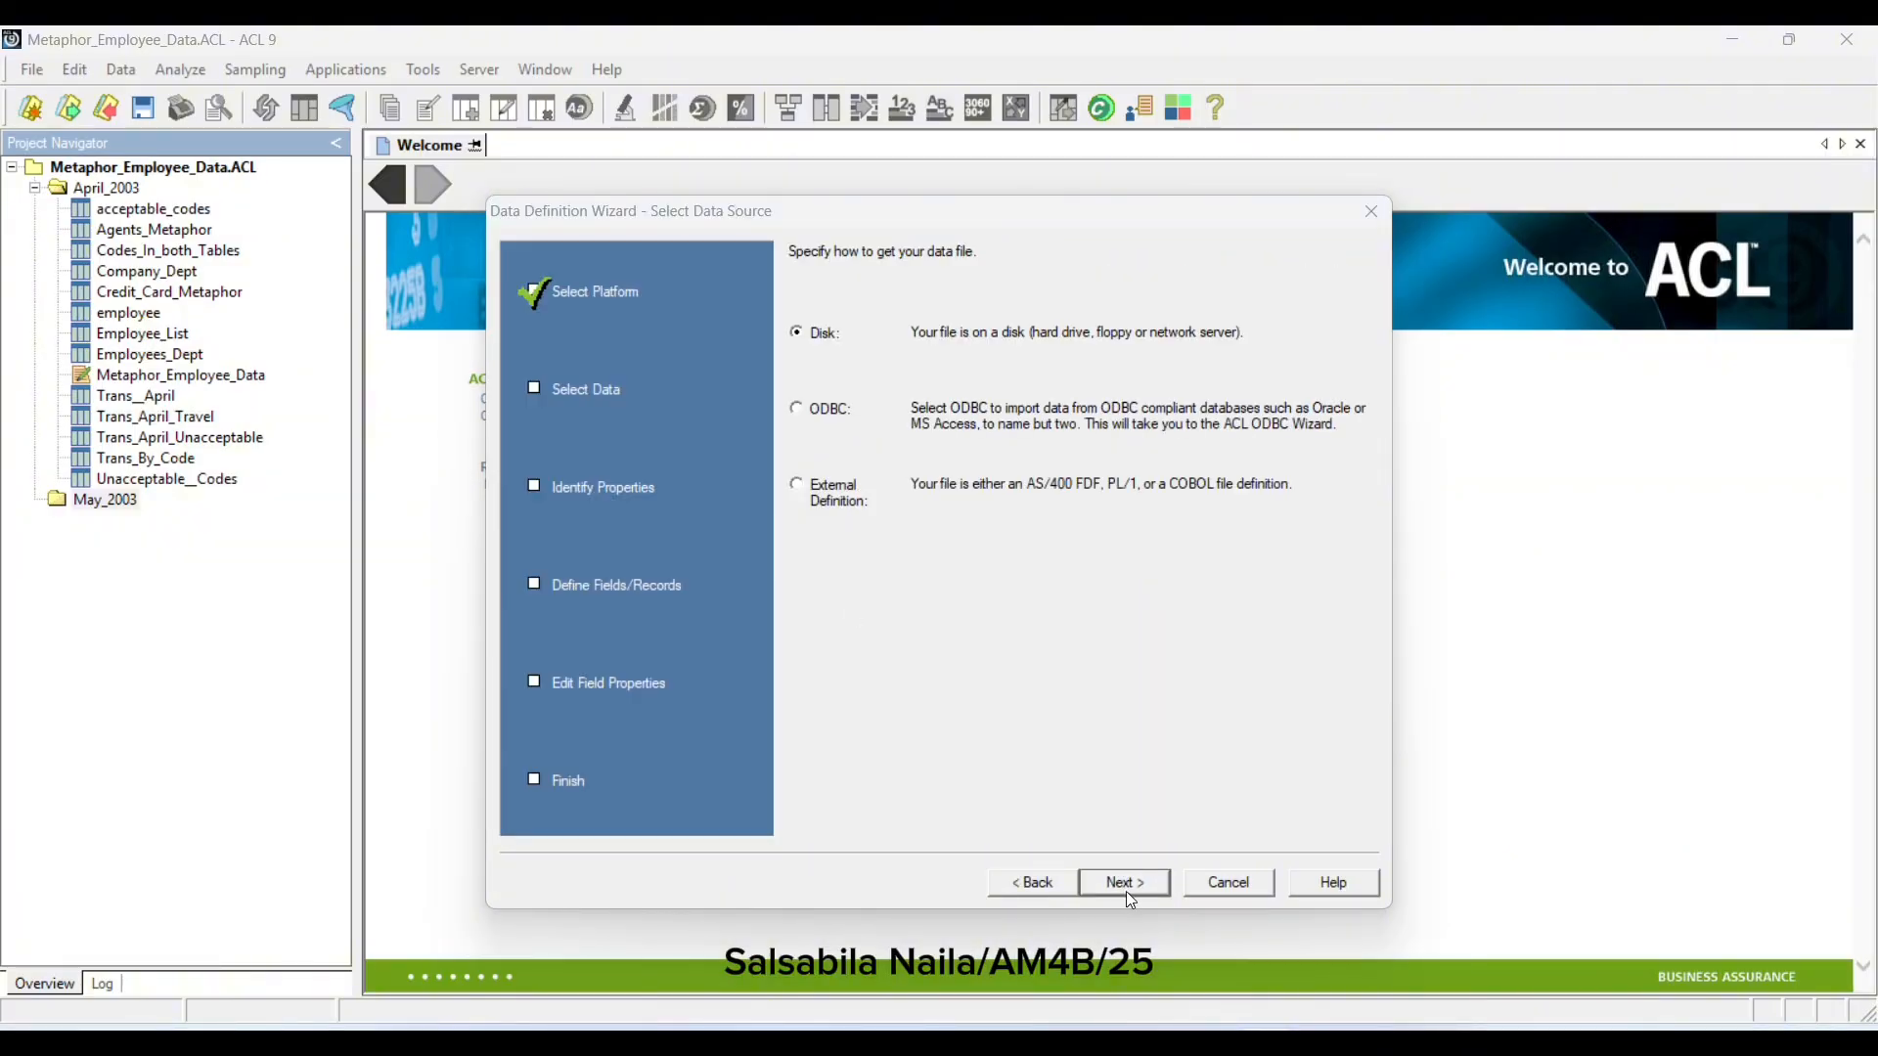
left_click(1126, 892)
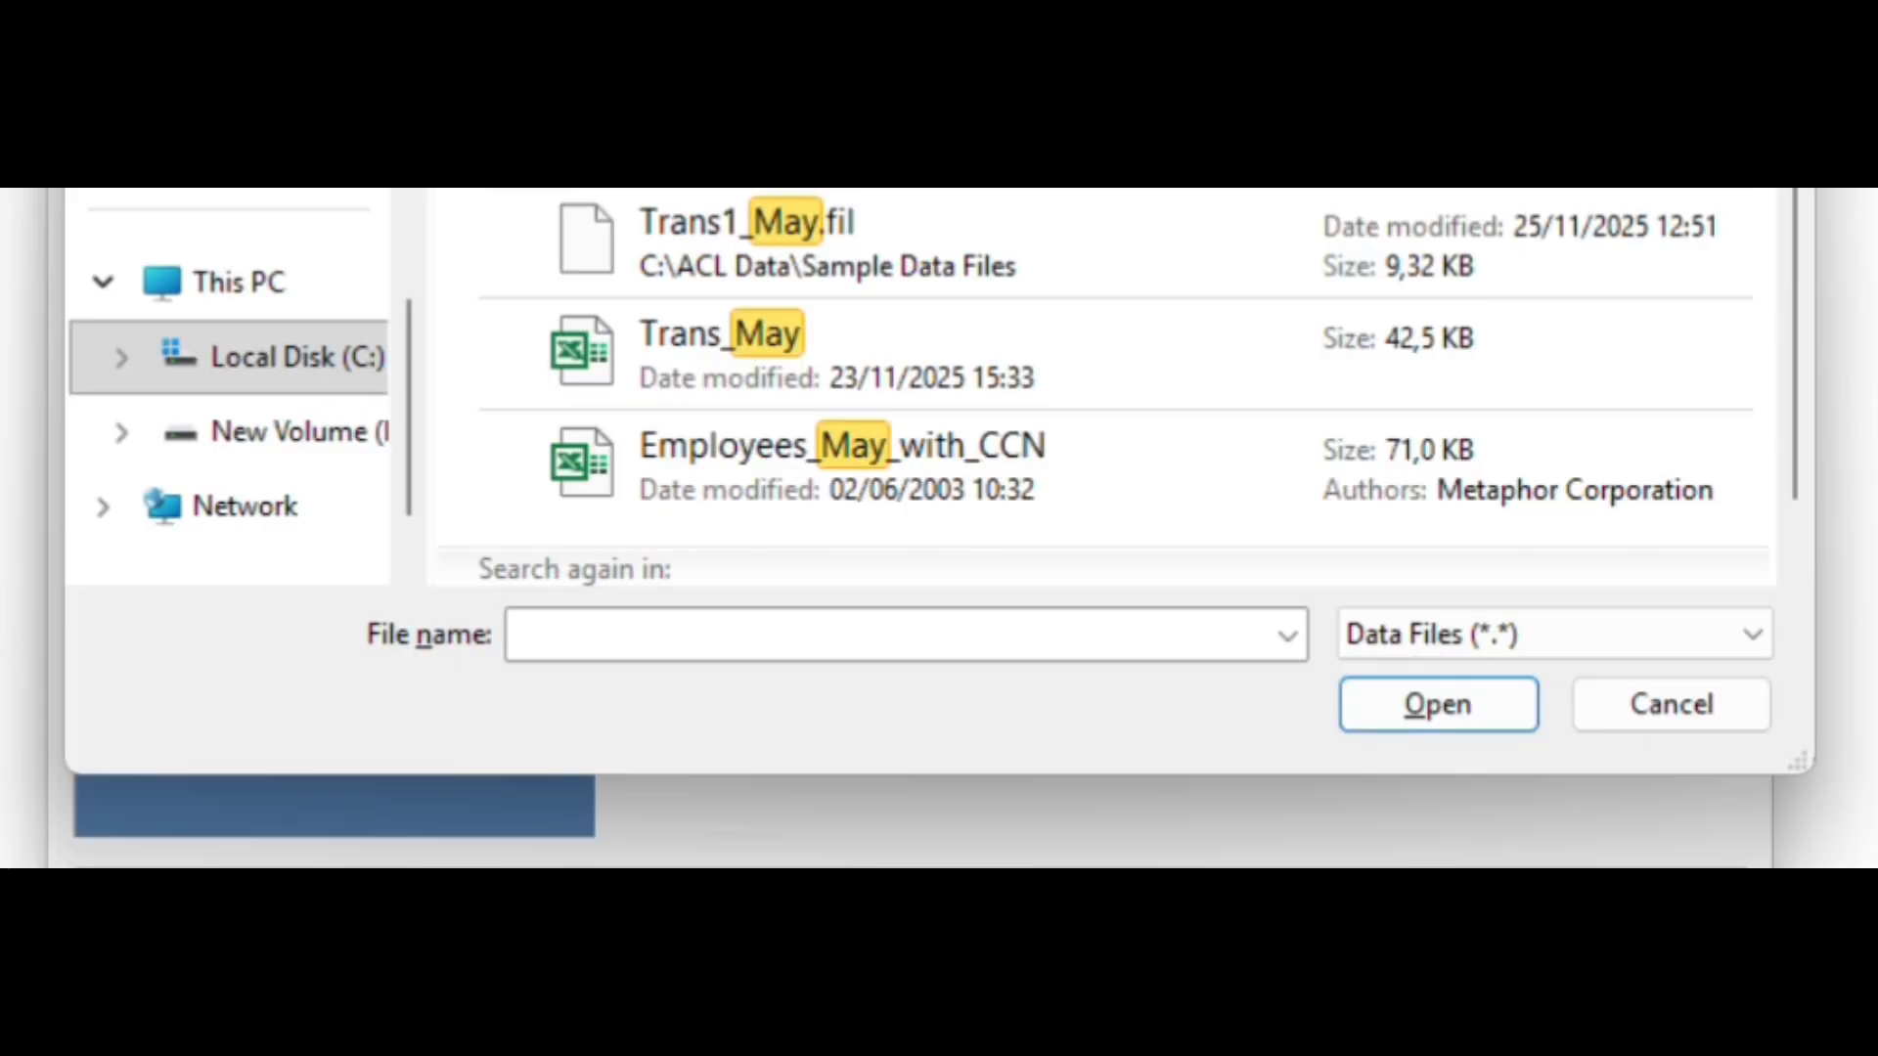
left_click(888, 389)
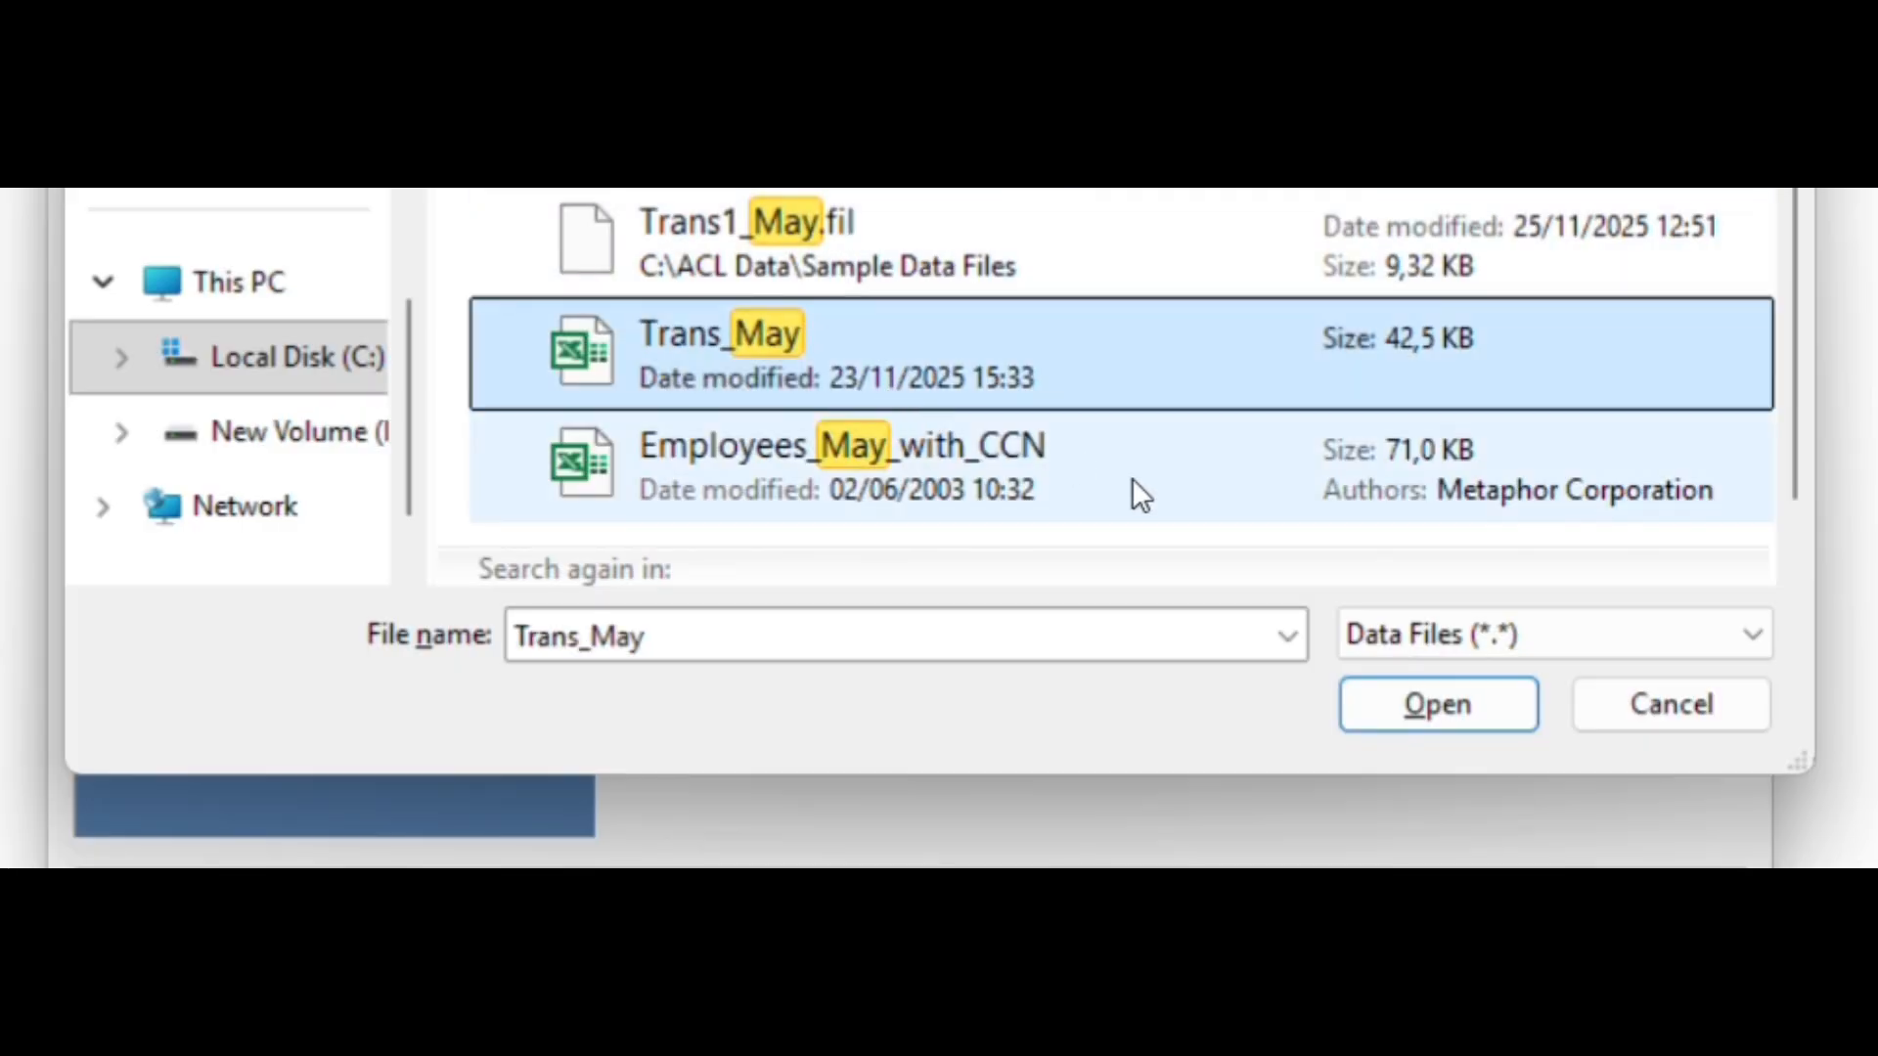
left_click(1461, 713)
left_click(1115, 890)
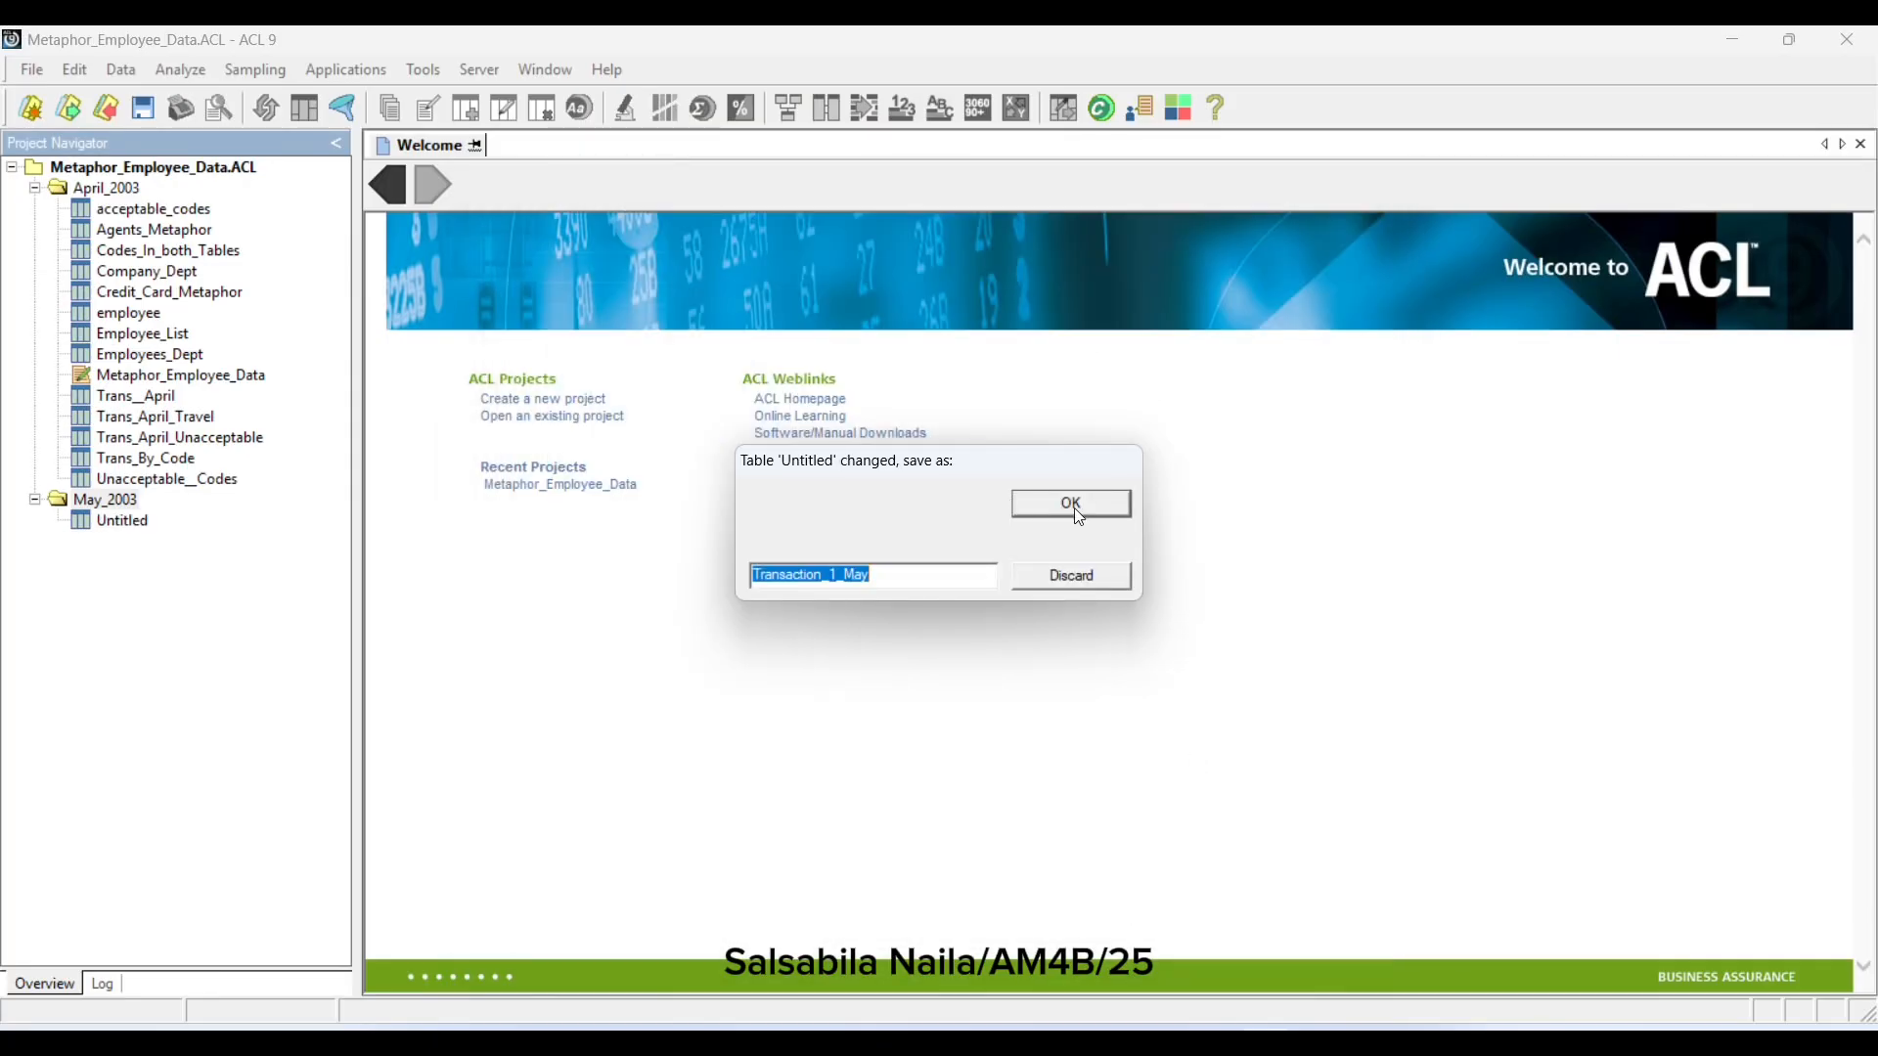
left_click(1073, 505)
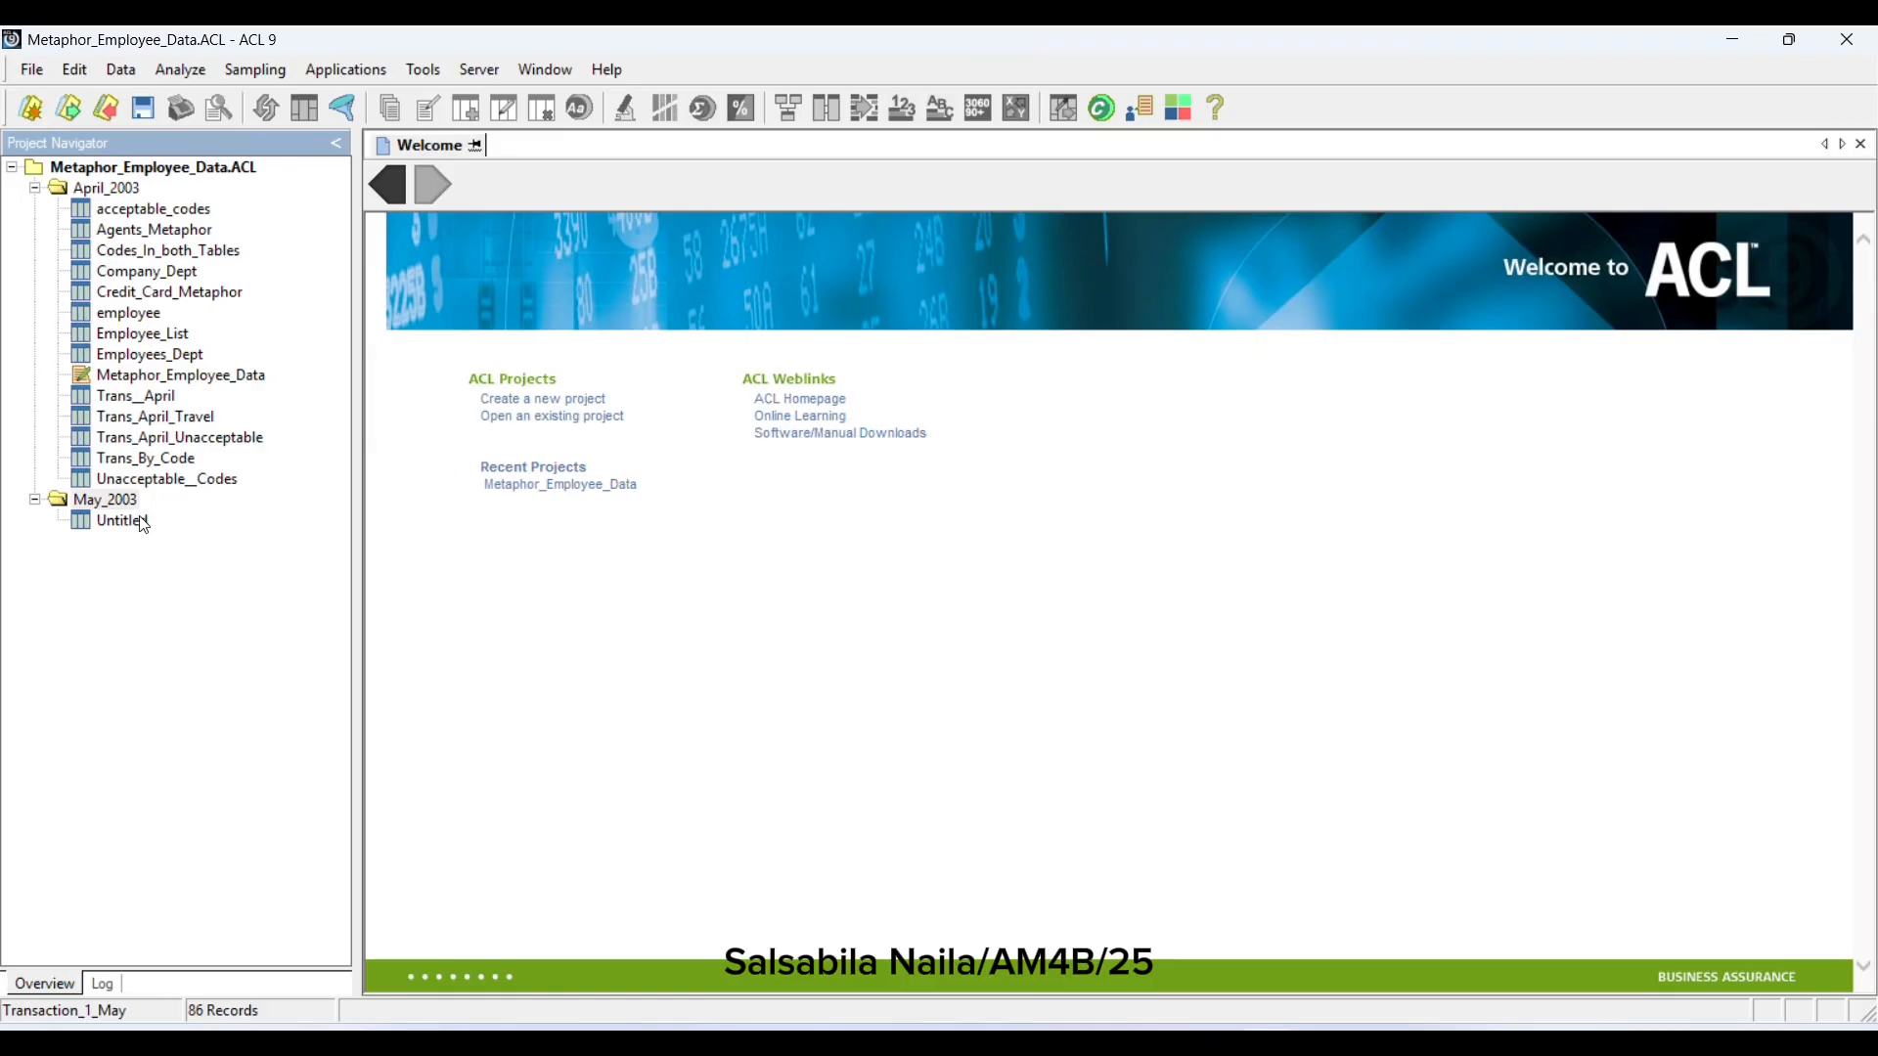
Add a second table to the May_2003 folder from a disk data file and save it as Transaction_2_May
right_click(117, 501)
mouse_move(201, 518)
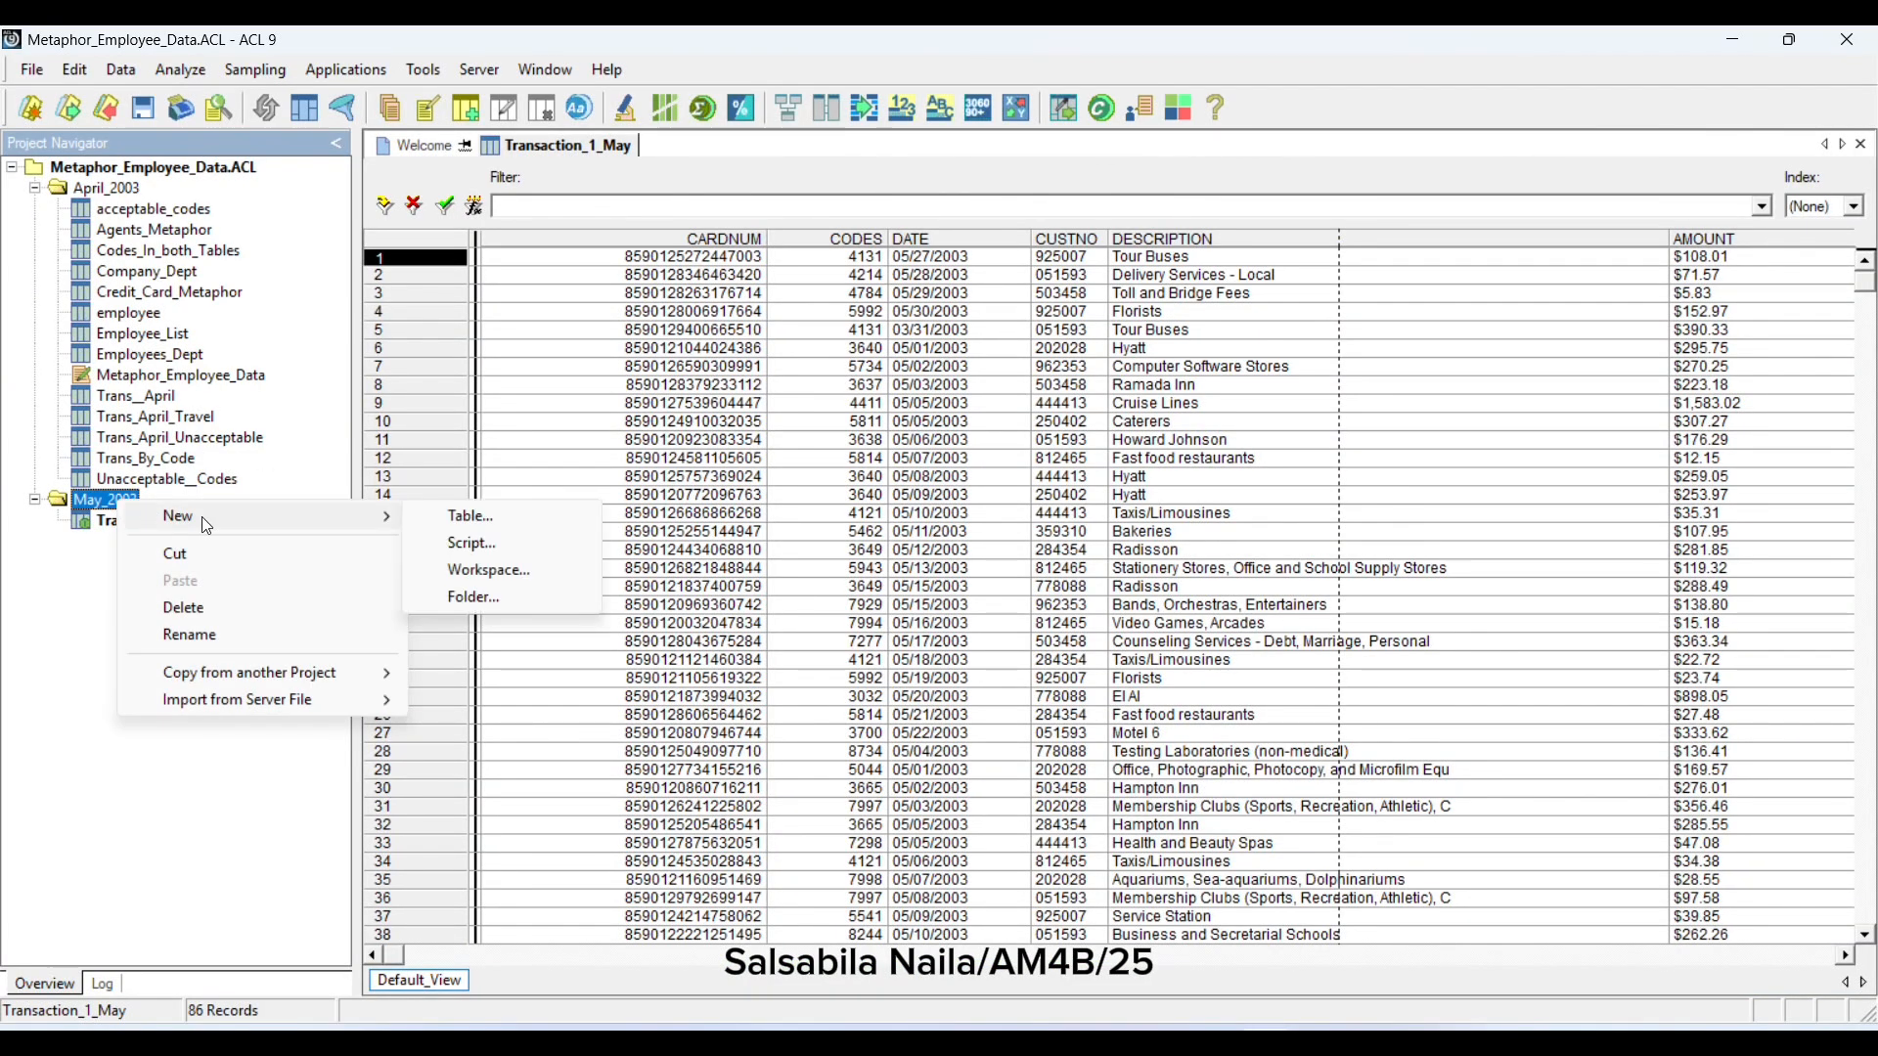
left_click(438, 518)
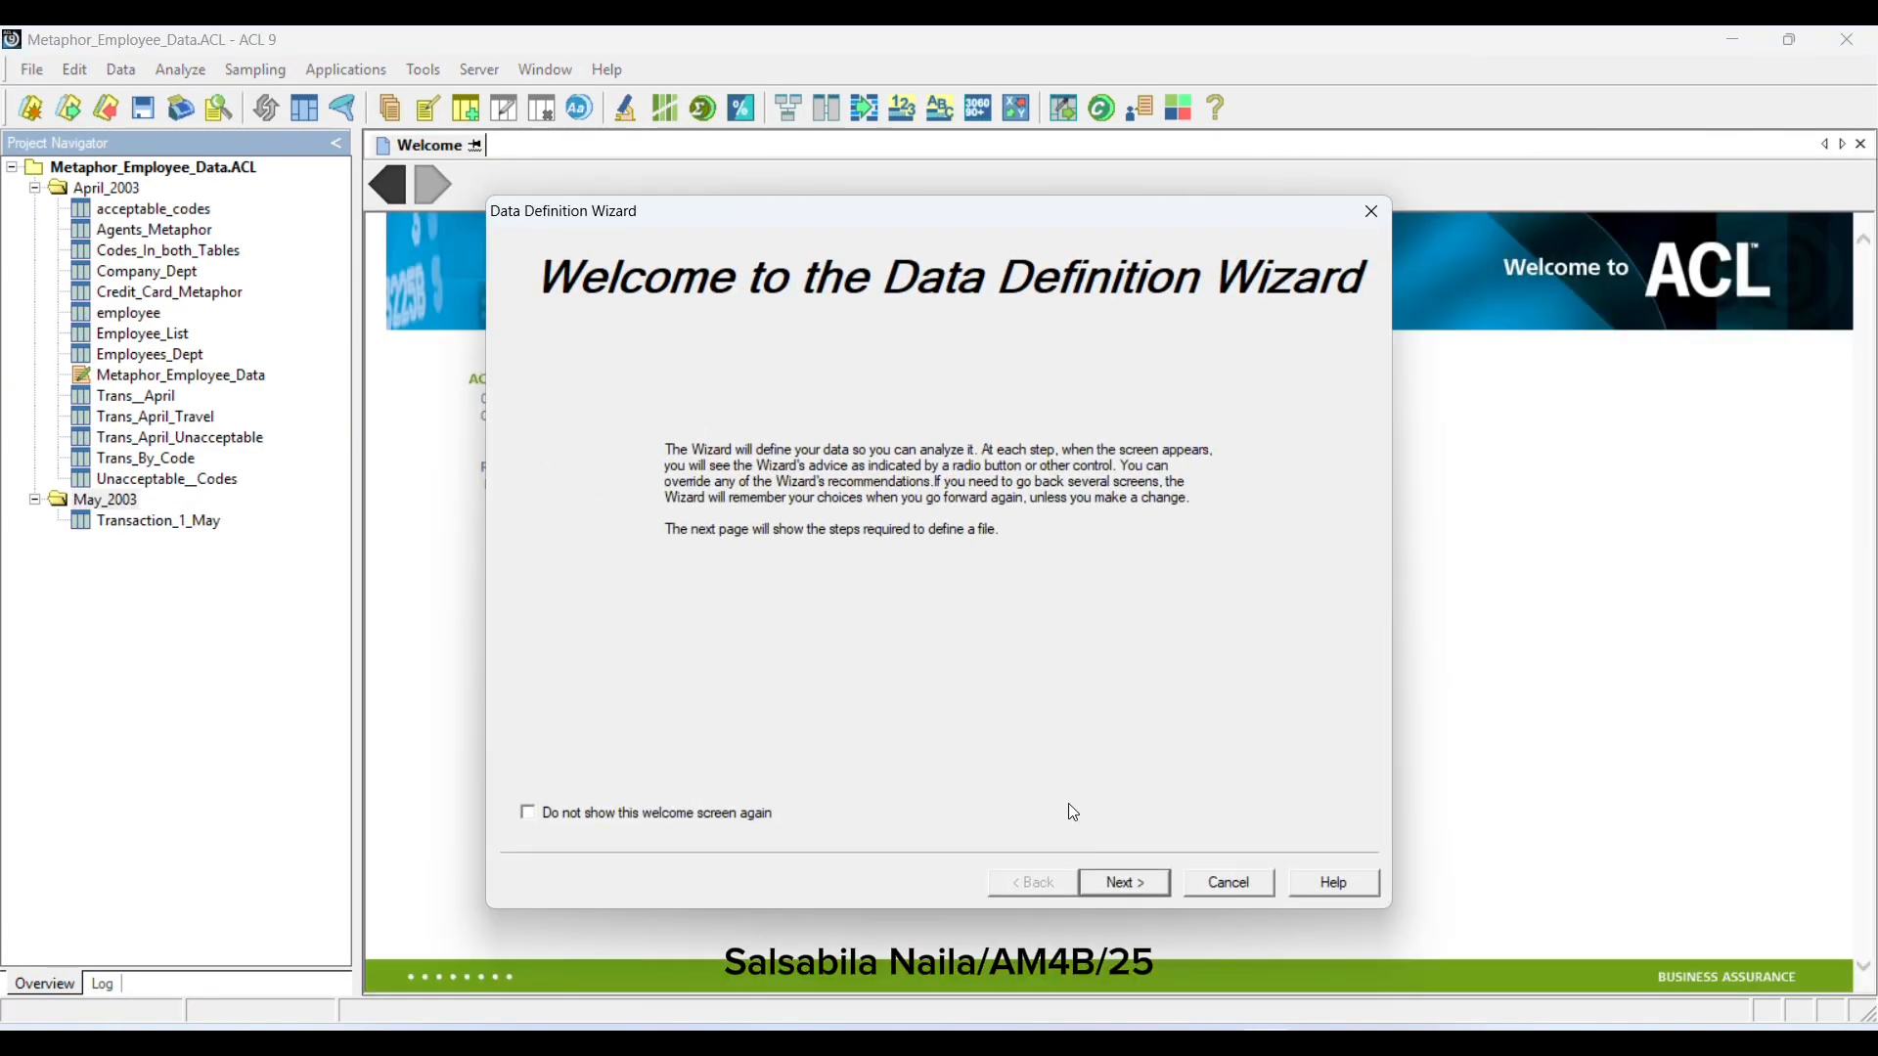
left_click(1144, 878)
left_click(1115, 886)
left_click(1125, 882)
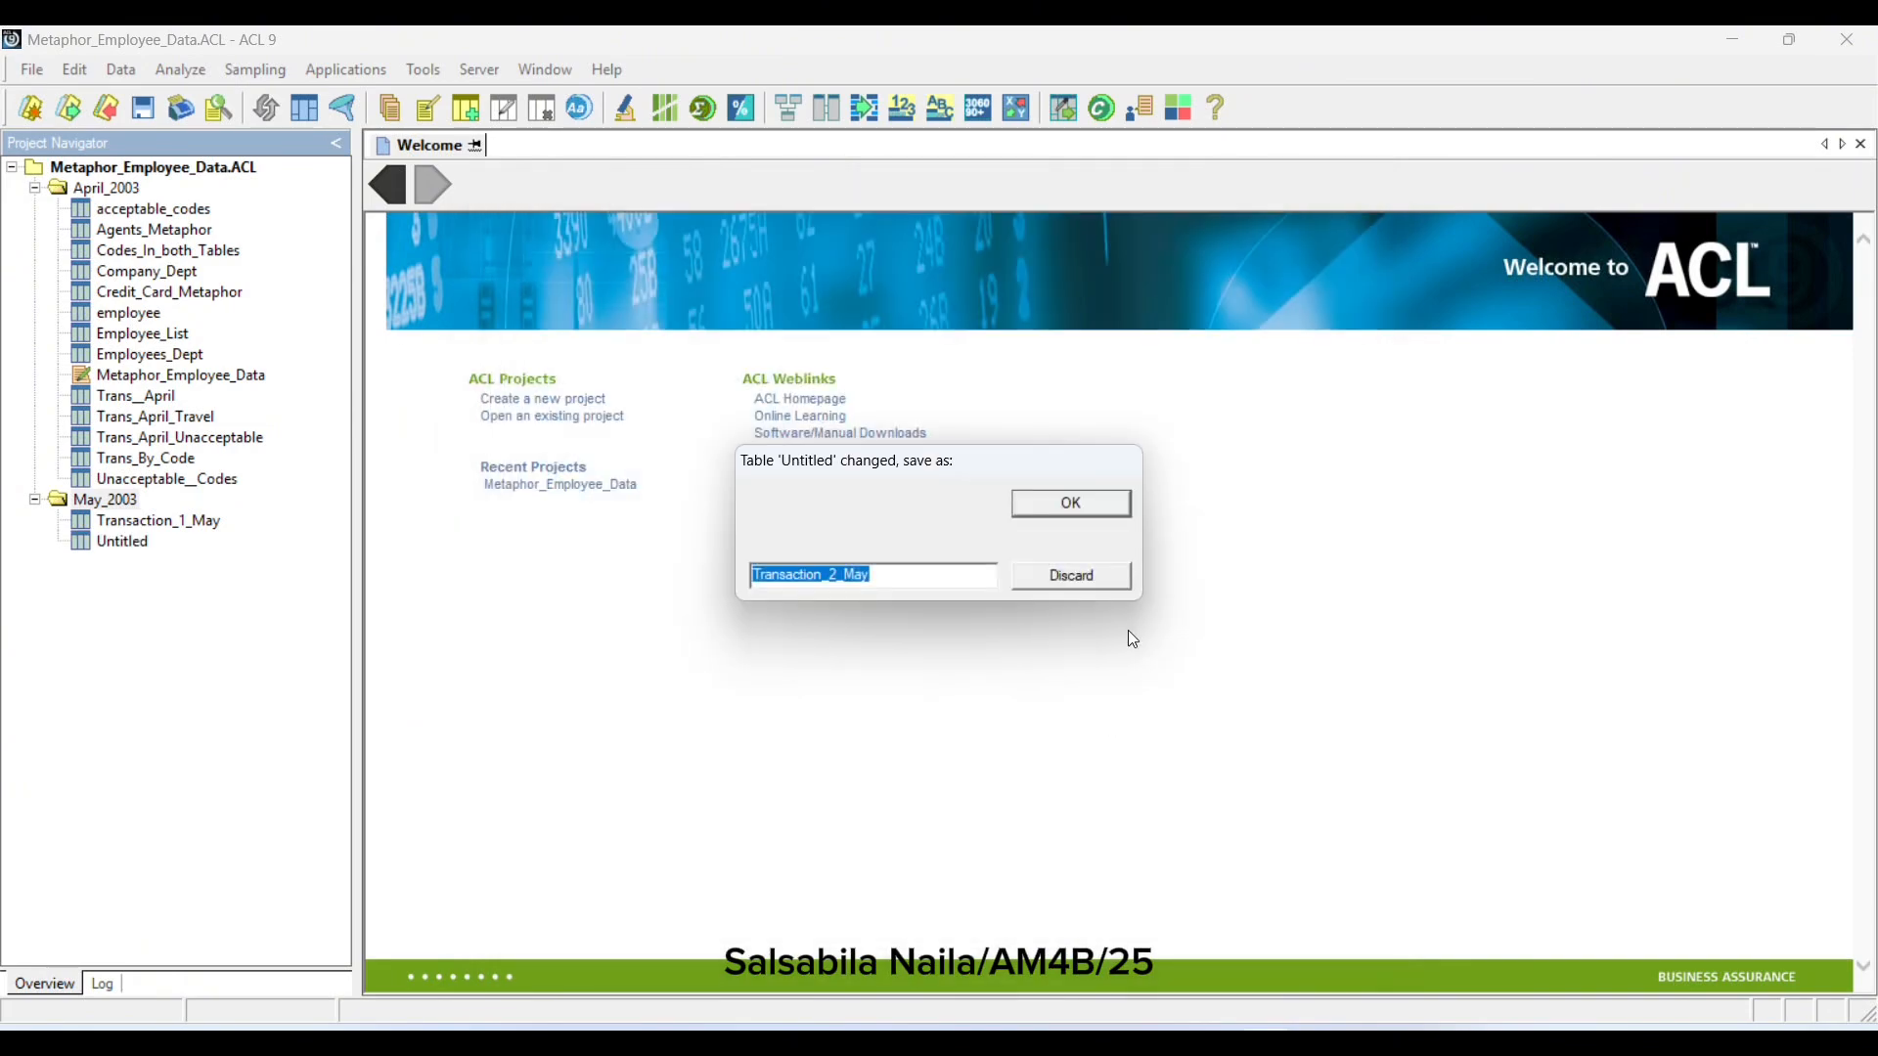
left_click(1071, 504)
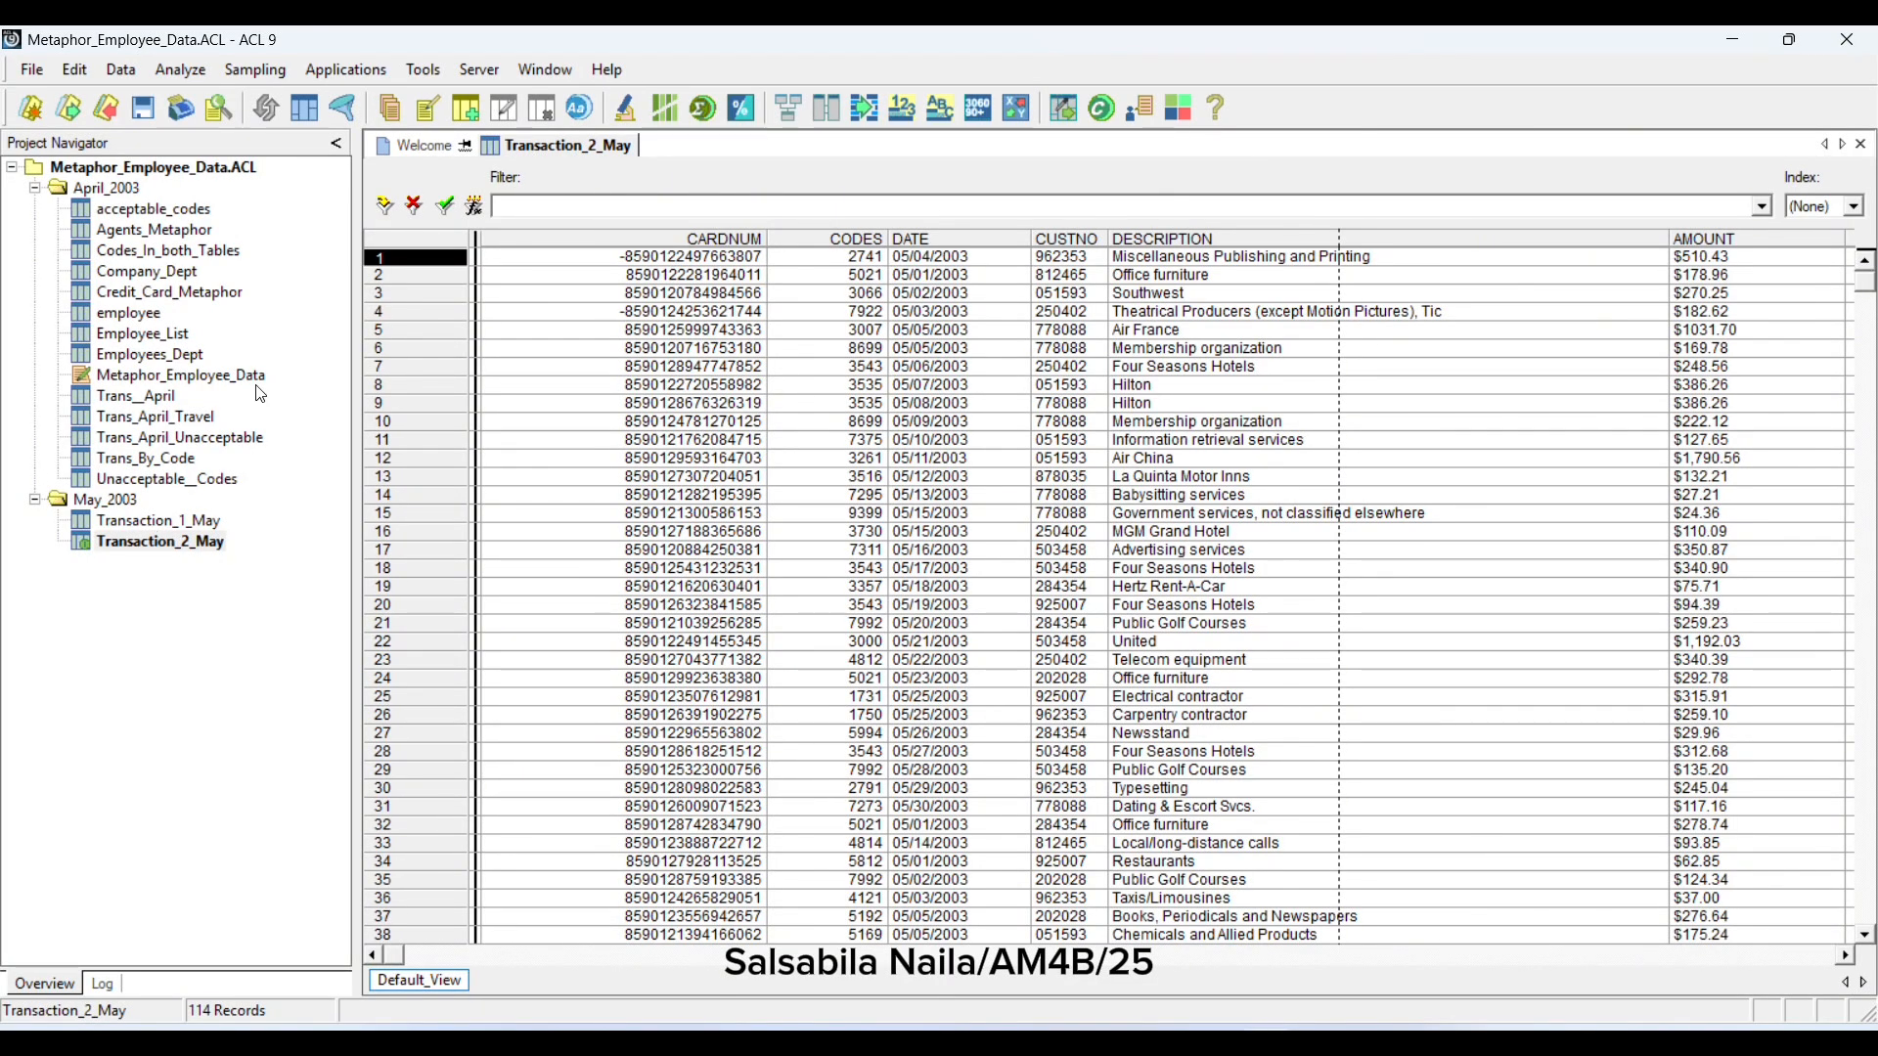
In the Transaction_1_May table layout, make the AMOUNT field NUMERIC with 2 decimals and the -999999.99 format
double_click(132, 521)
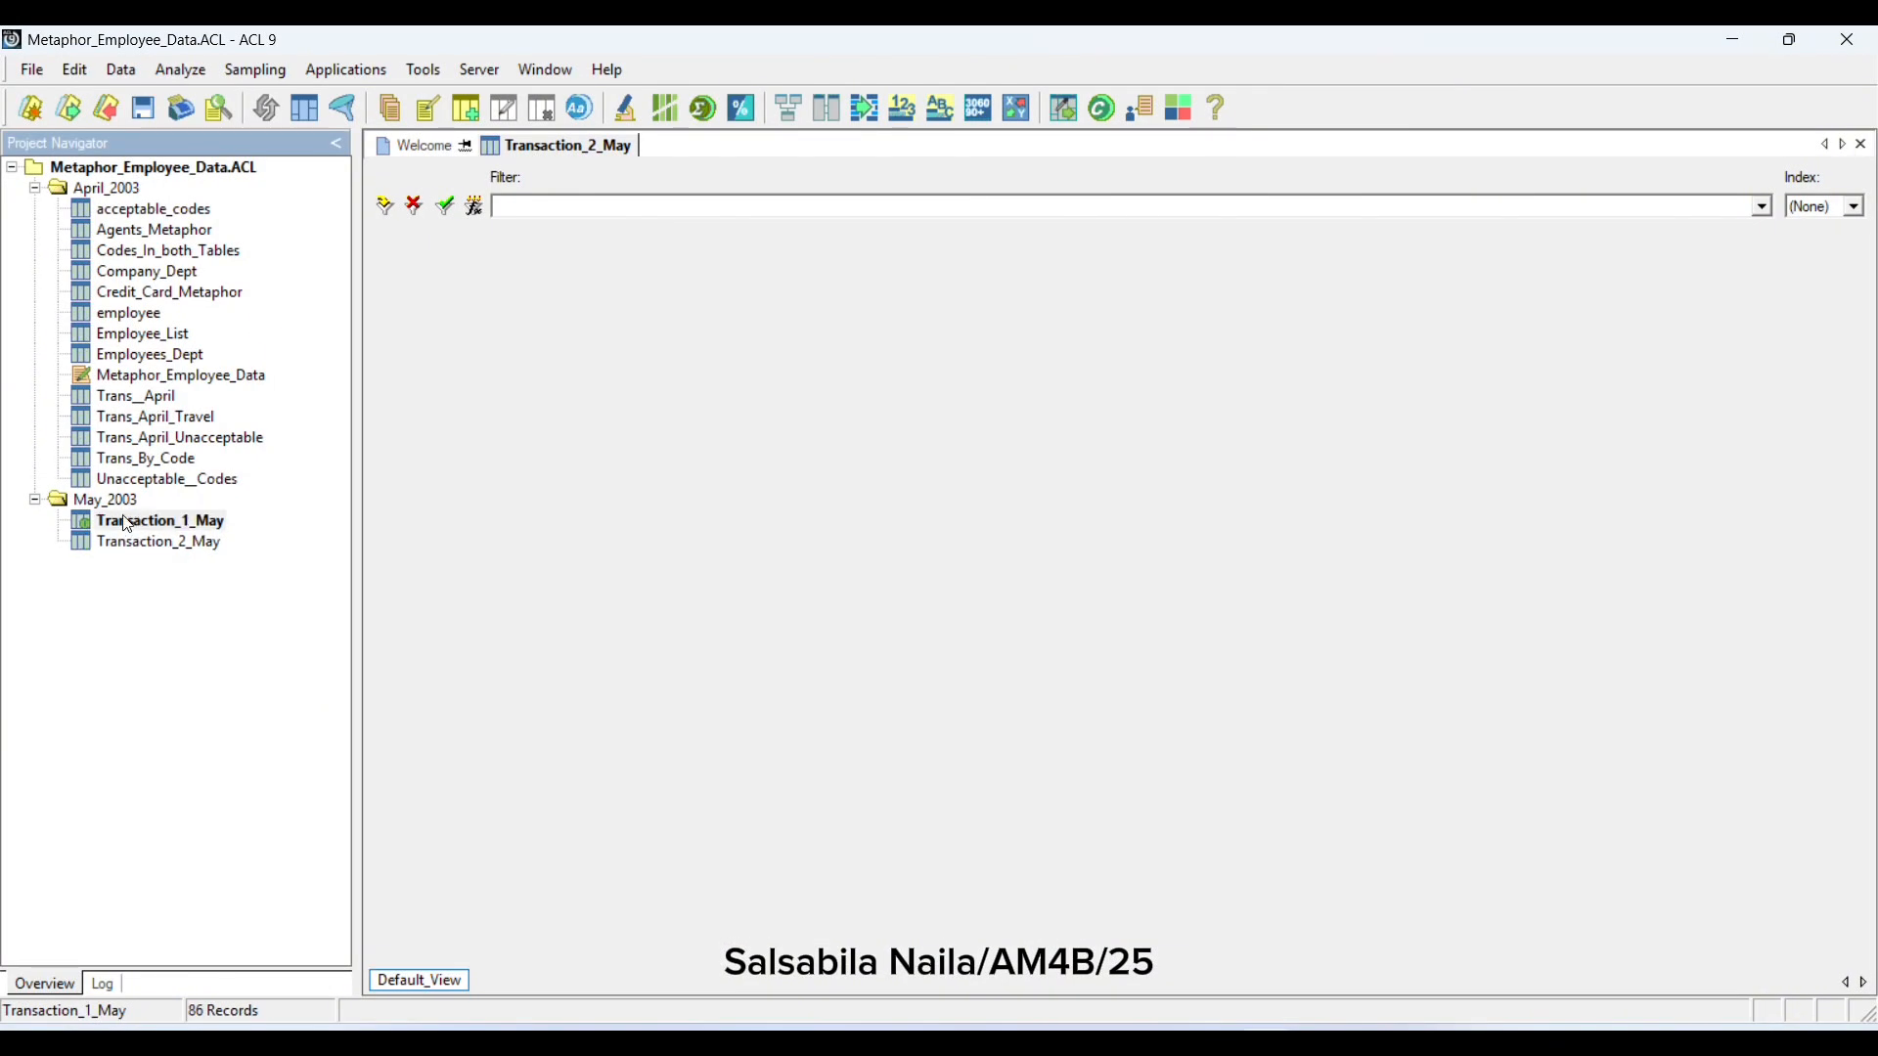
left_click(83, 73)
left_click(96, 263)
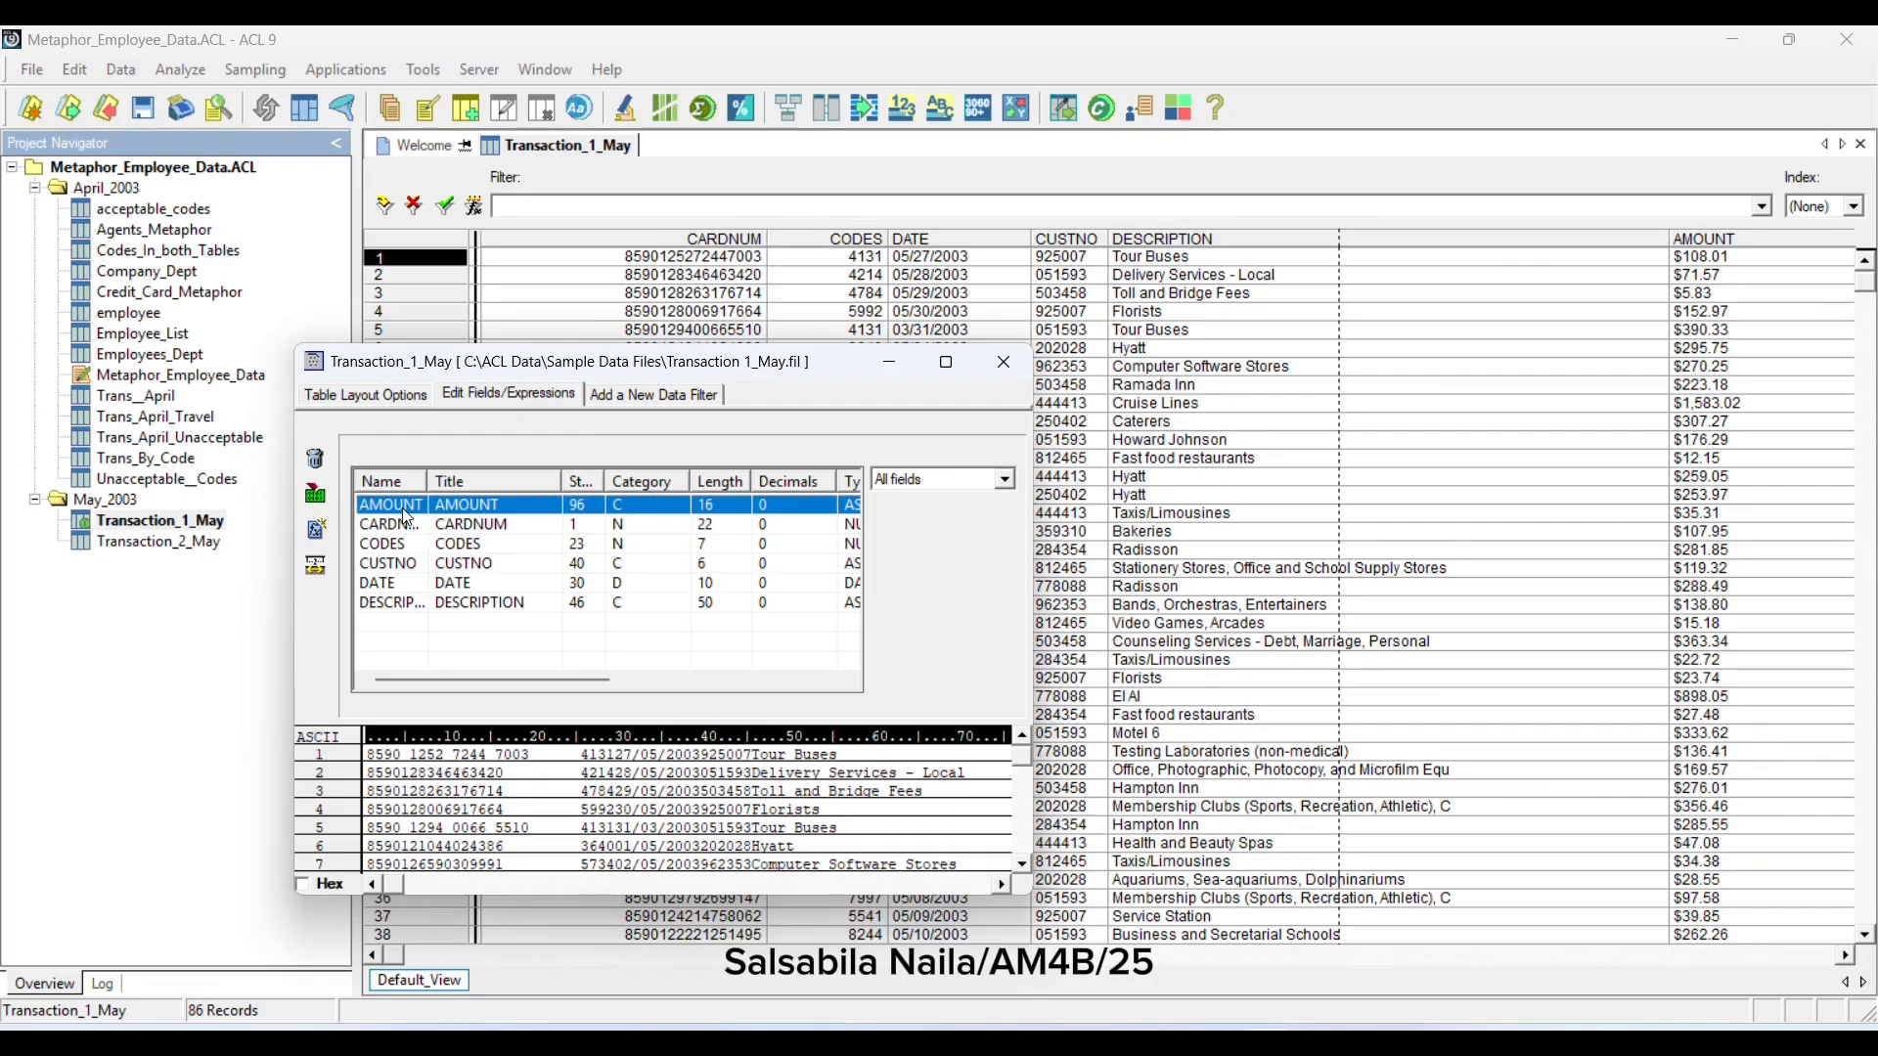
double_click(402, 504)
left_click(680, 479)
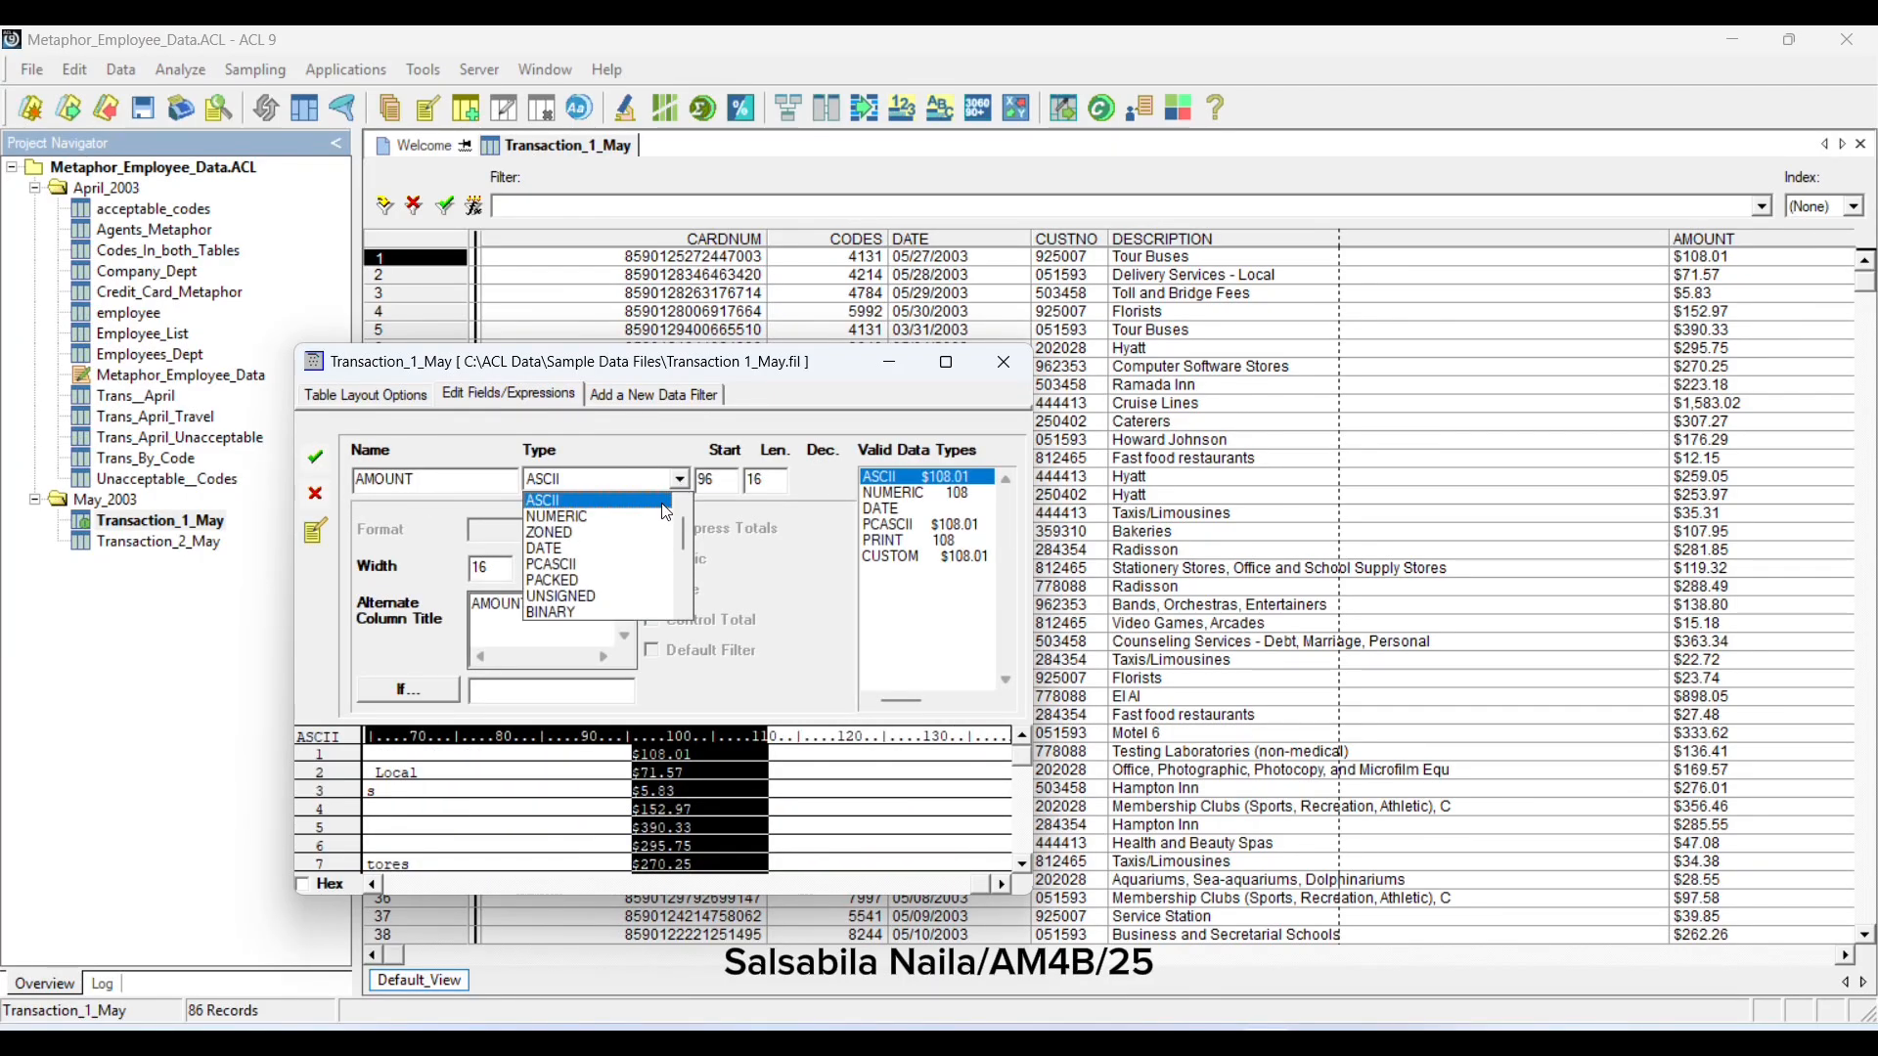
left_click(626, 507)
left_click(813, 481)
type("2")
left_click(631, 530)
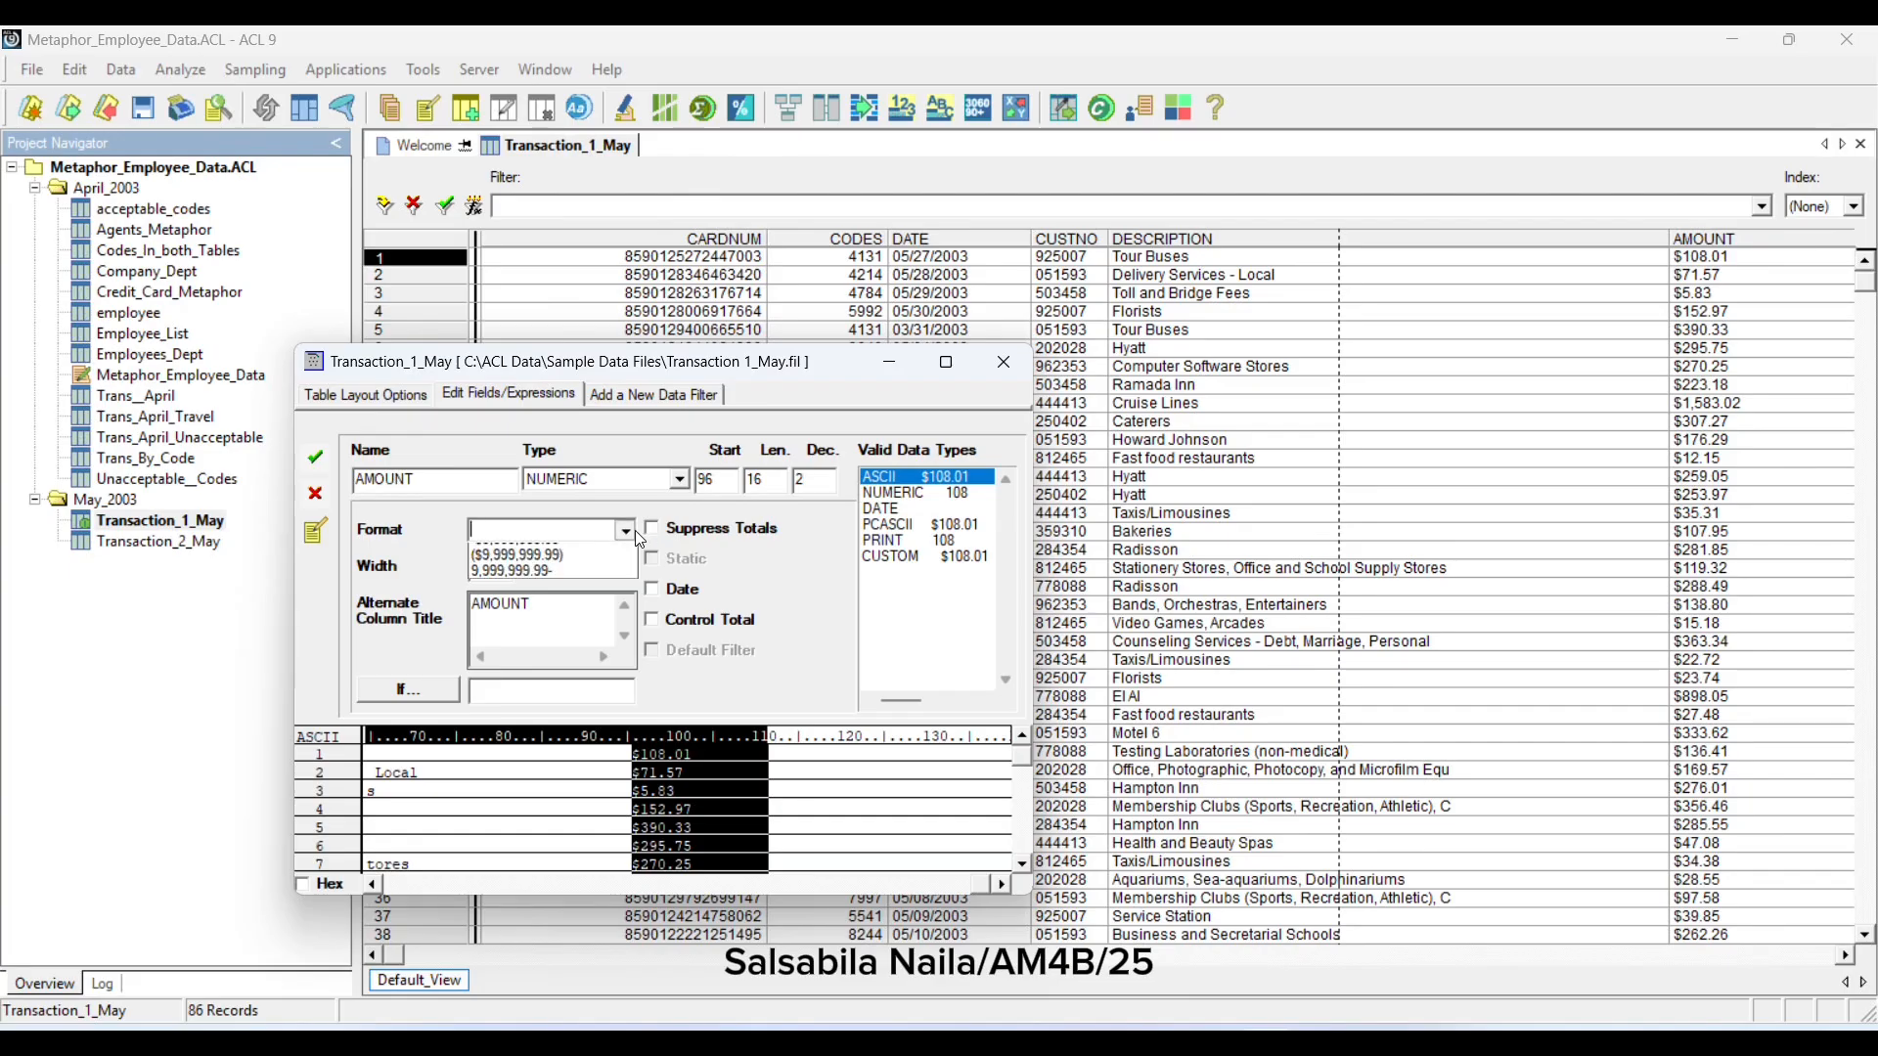
scroll(548, 577, "up", 3)
left_click(519, 550)
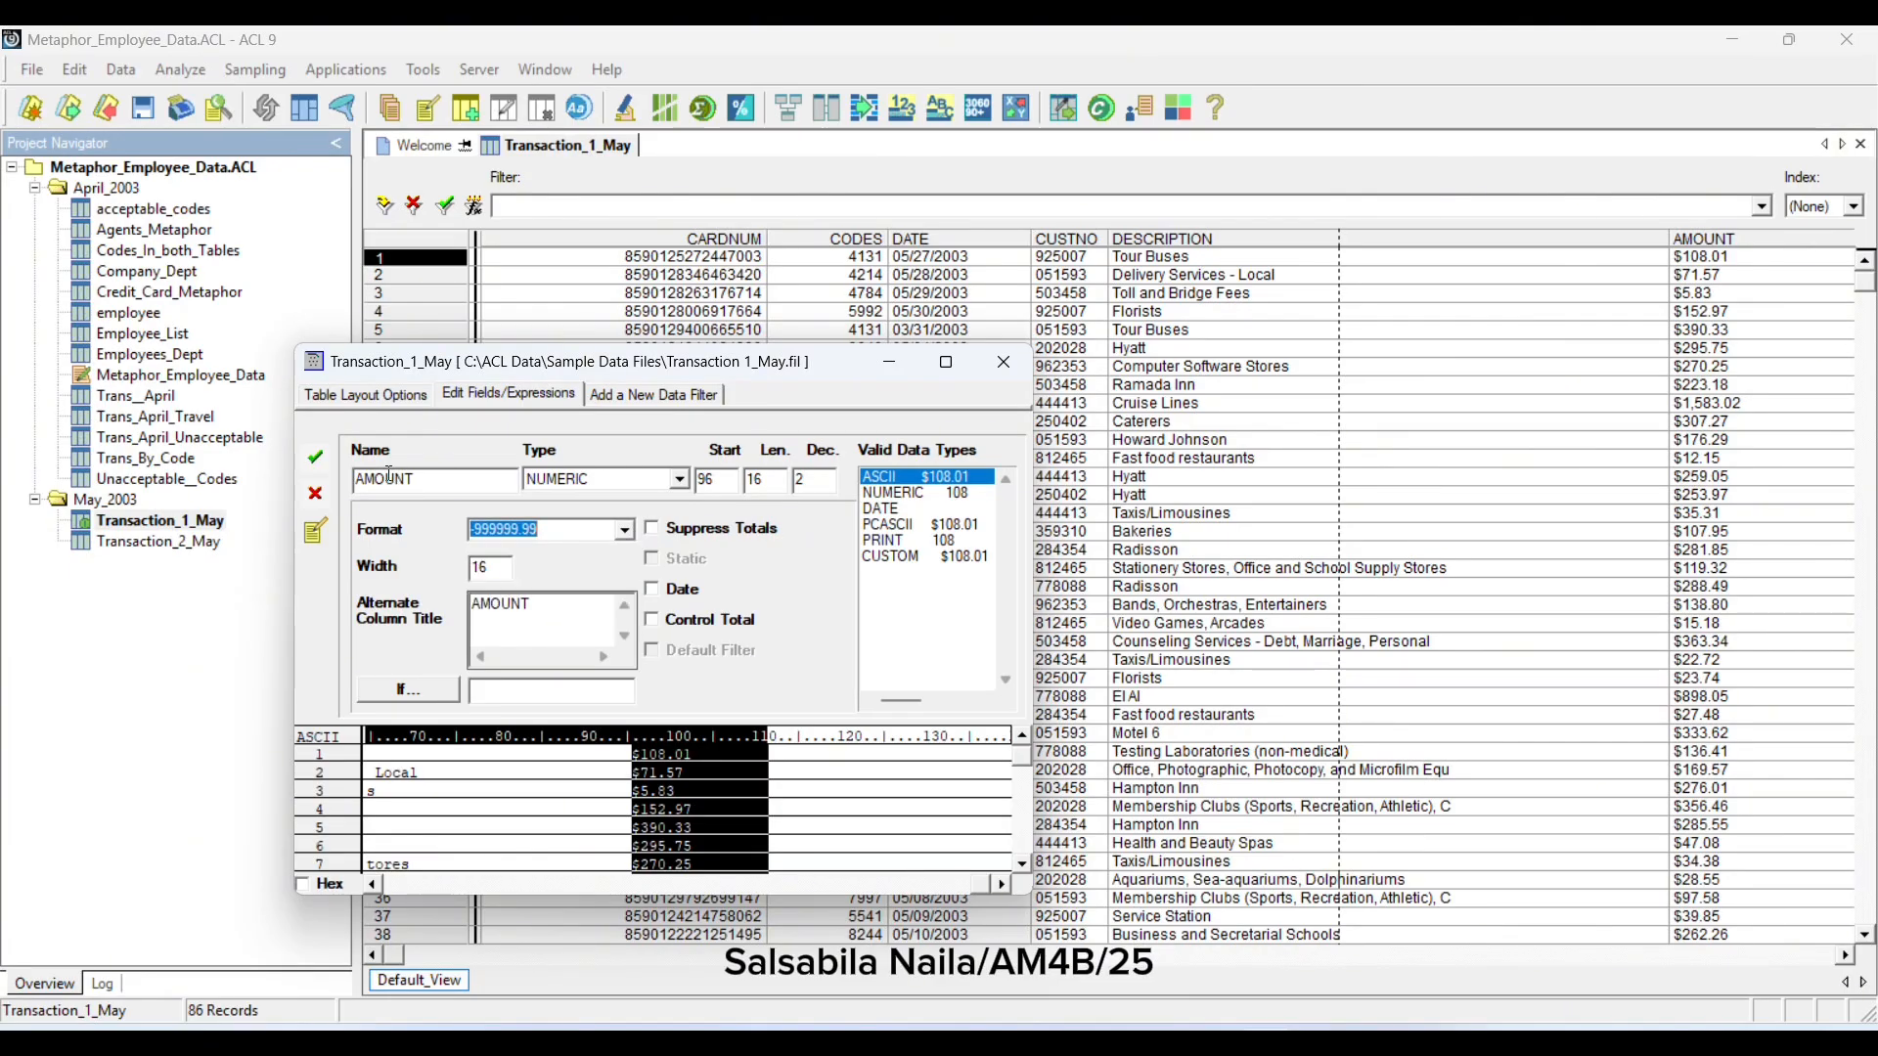
left_click(315, 457)
Set the data type of the CARDNUM field in the Transaction_1_May layout to ASCII
left_click(374, 529)
double_click(373, 526)
left_click(679, 479)
left_click_drag(686, 550, 679, 509)
left_click(562, 501)
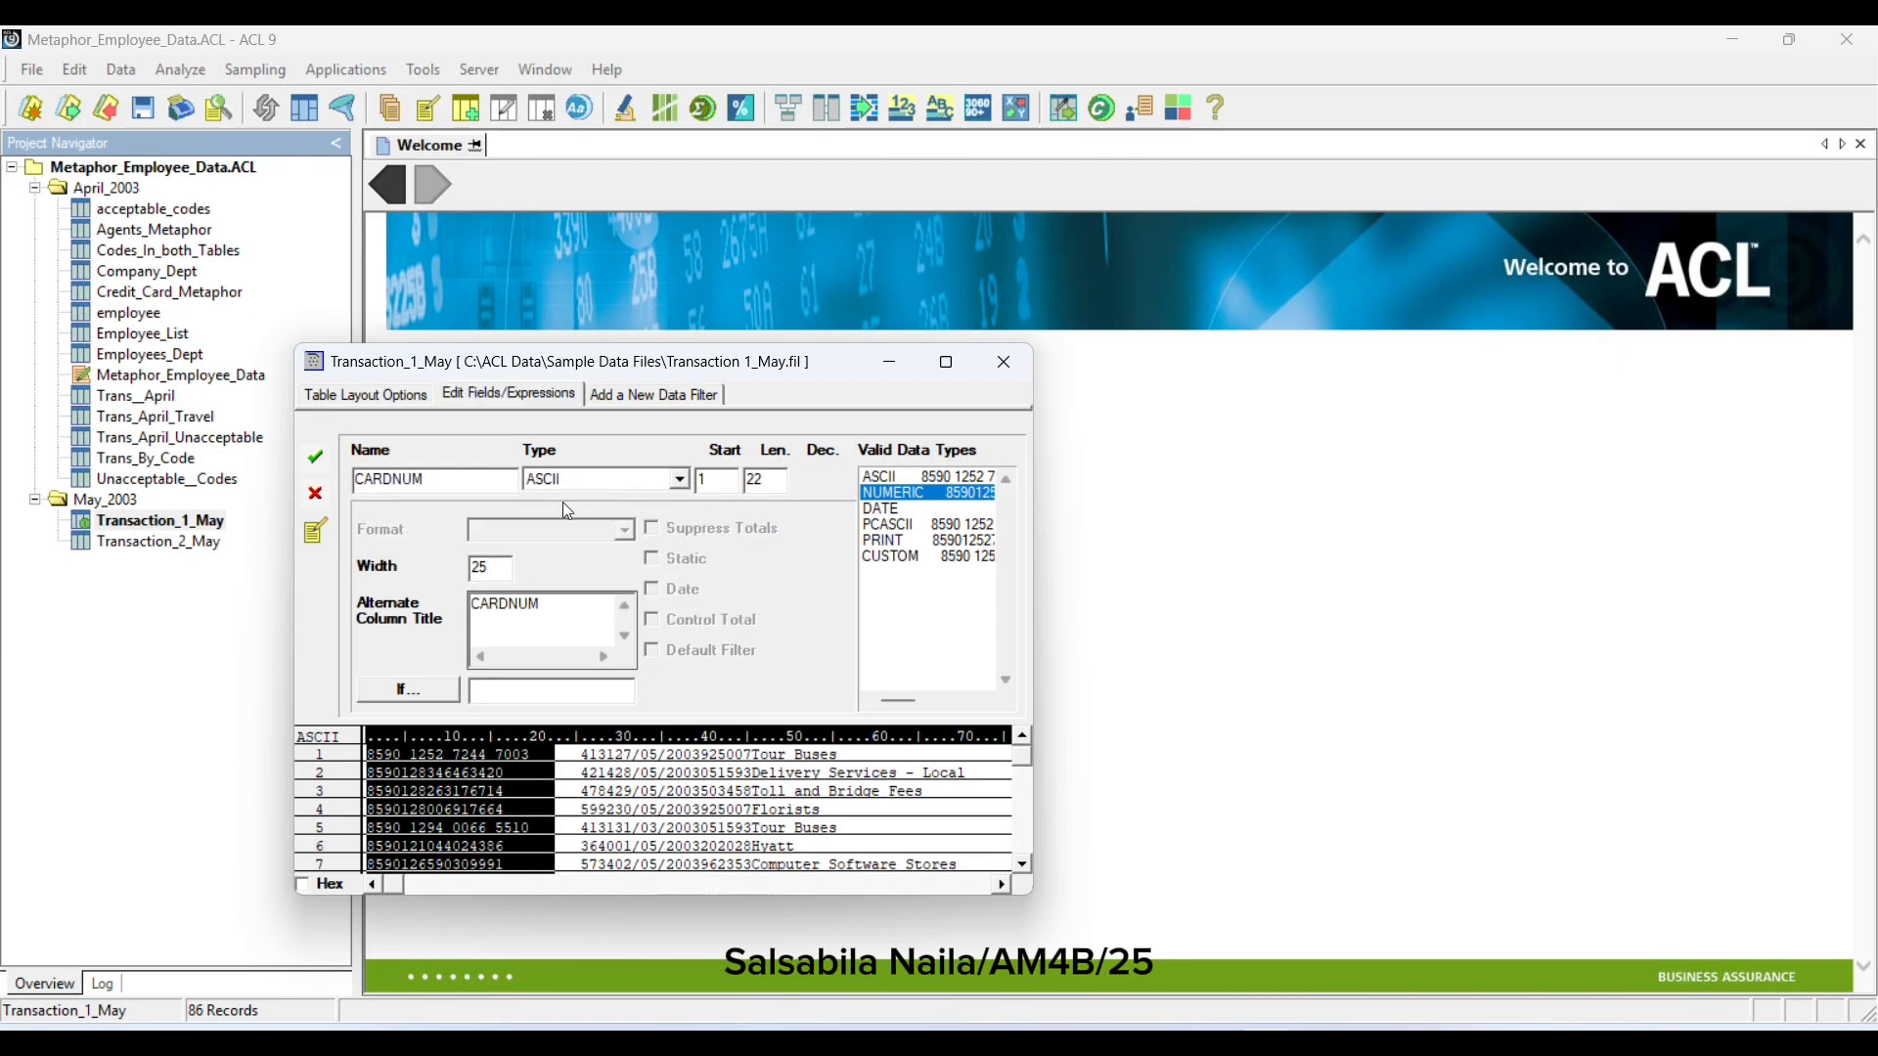
left_click(309, 470)
Set the data type of Transaction_1_May's CODES field to ASCII and close the table layout
double_click(509, 540)
left_click(678, 480)
left_click_drag(683, 542, 663, 514)
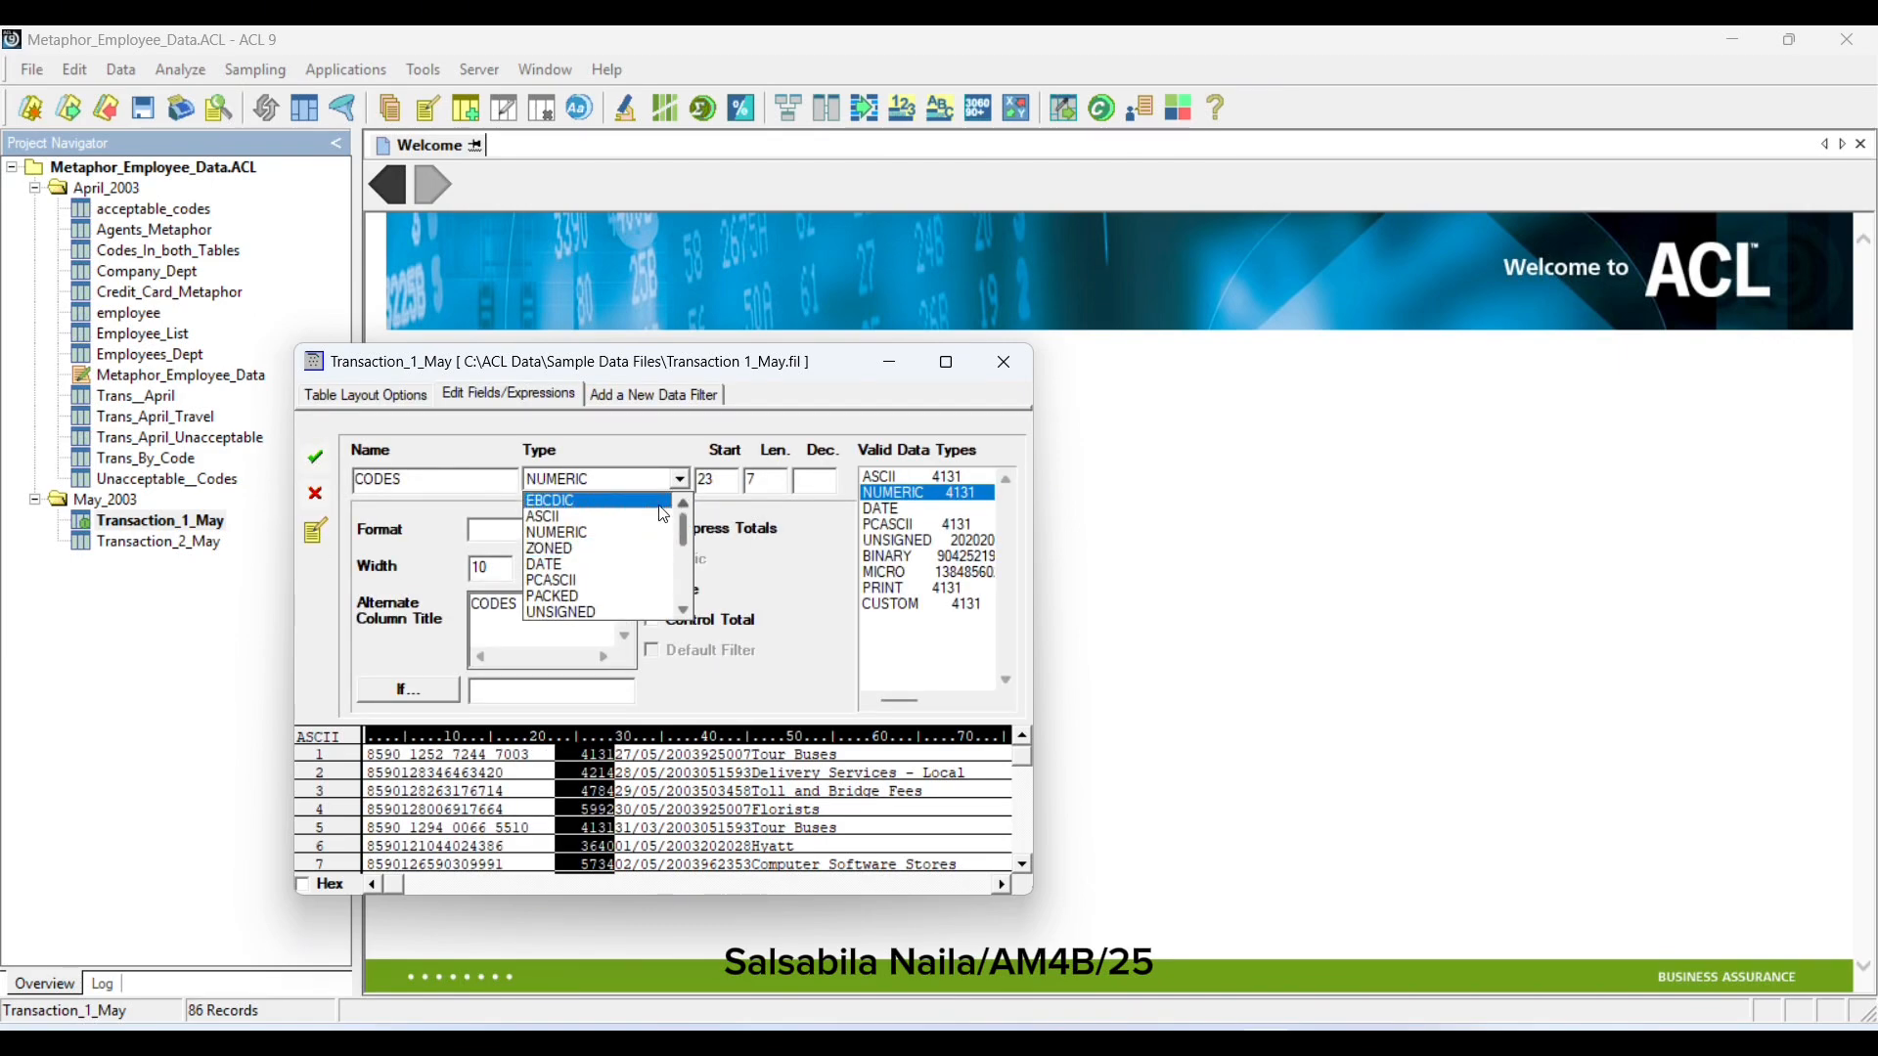
left_click(661, 515)
left_click(319, 464)
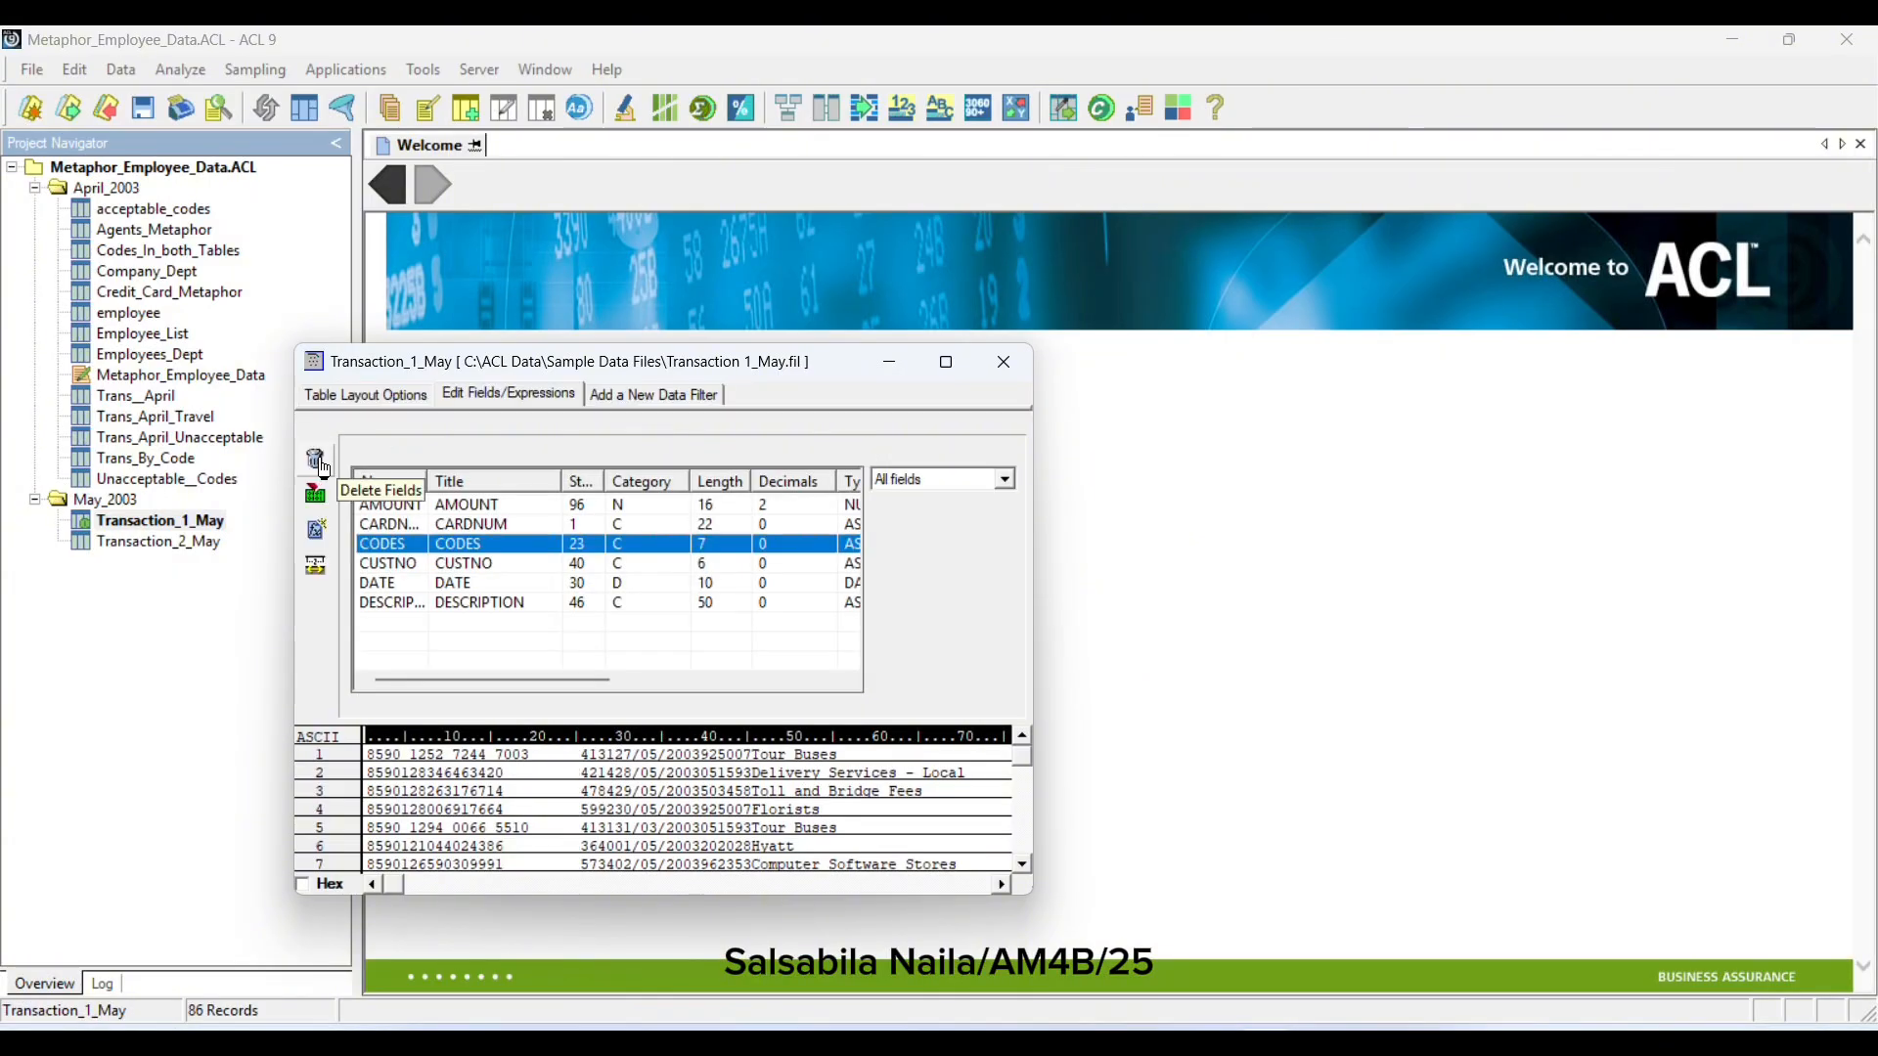
left_click(1005, 362)
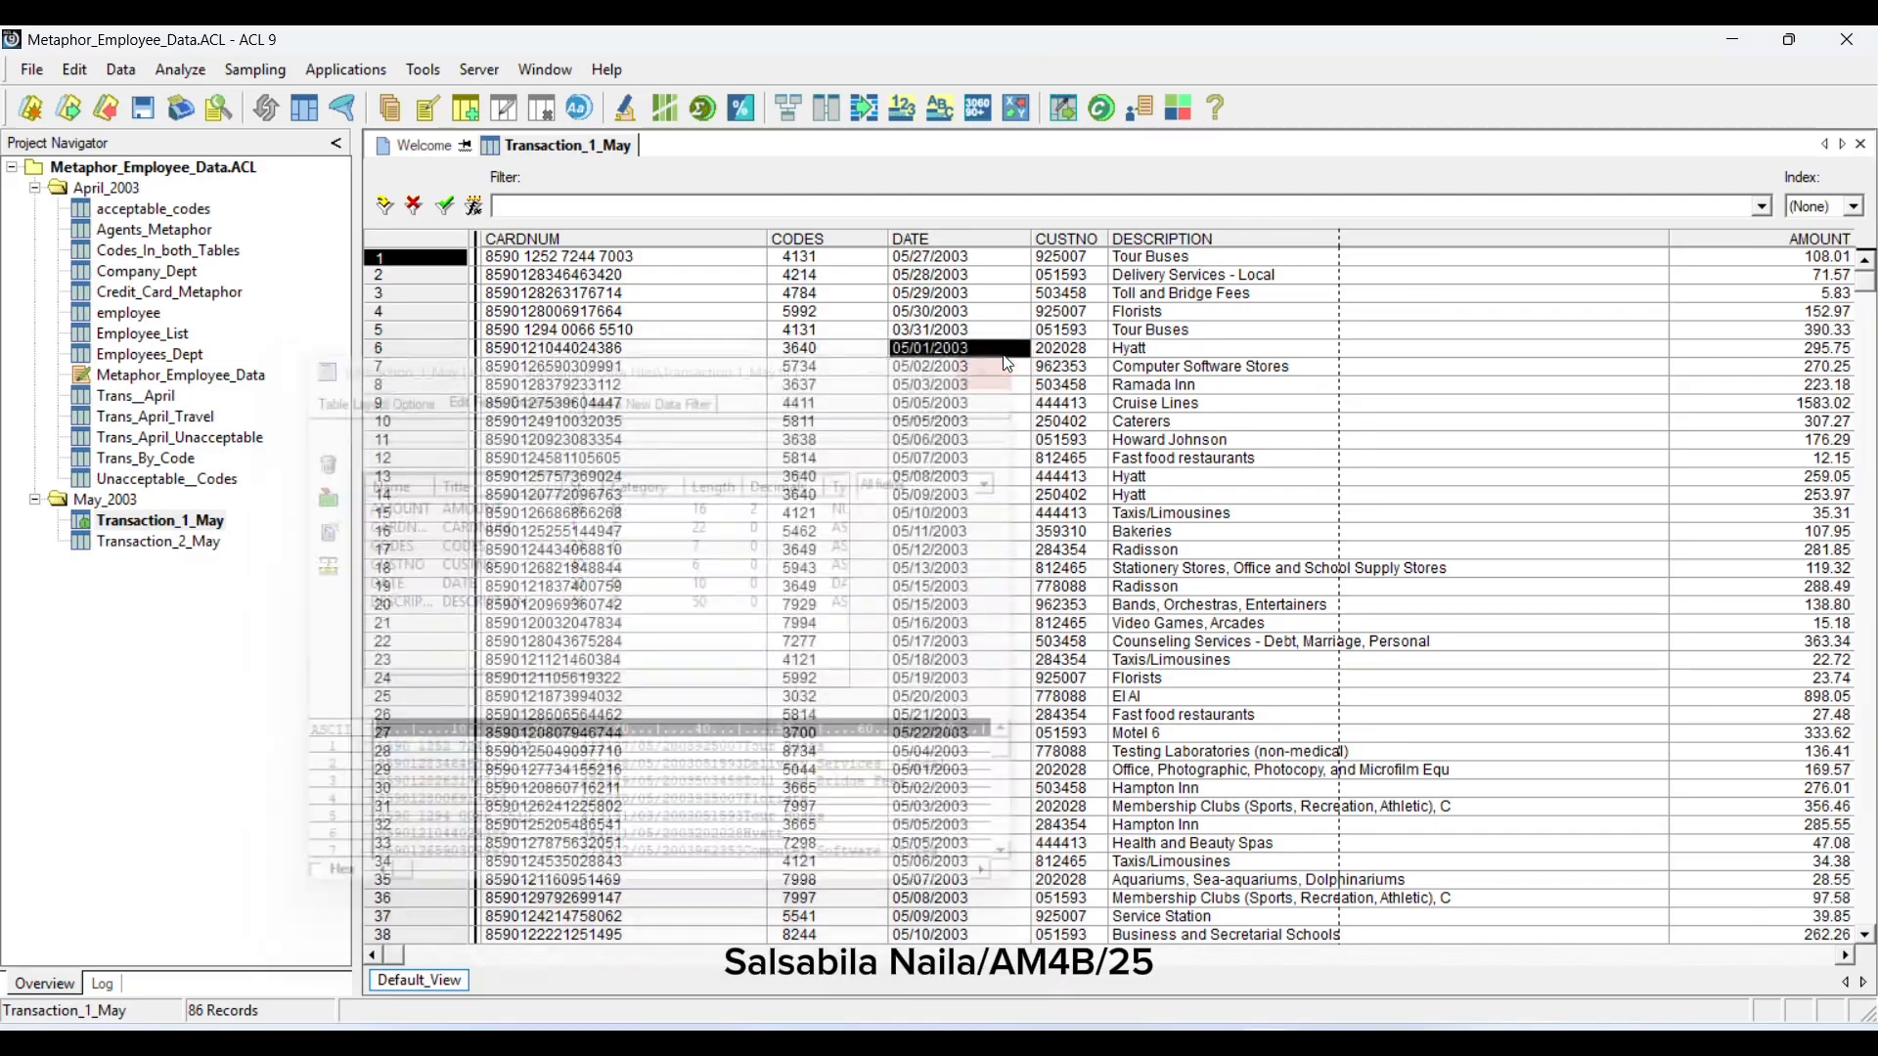
In the Transaction_2_May table layout, make the AMOUNT field NUMERIC with 2 decimals and choose a number format
double_click(189, 545)
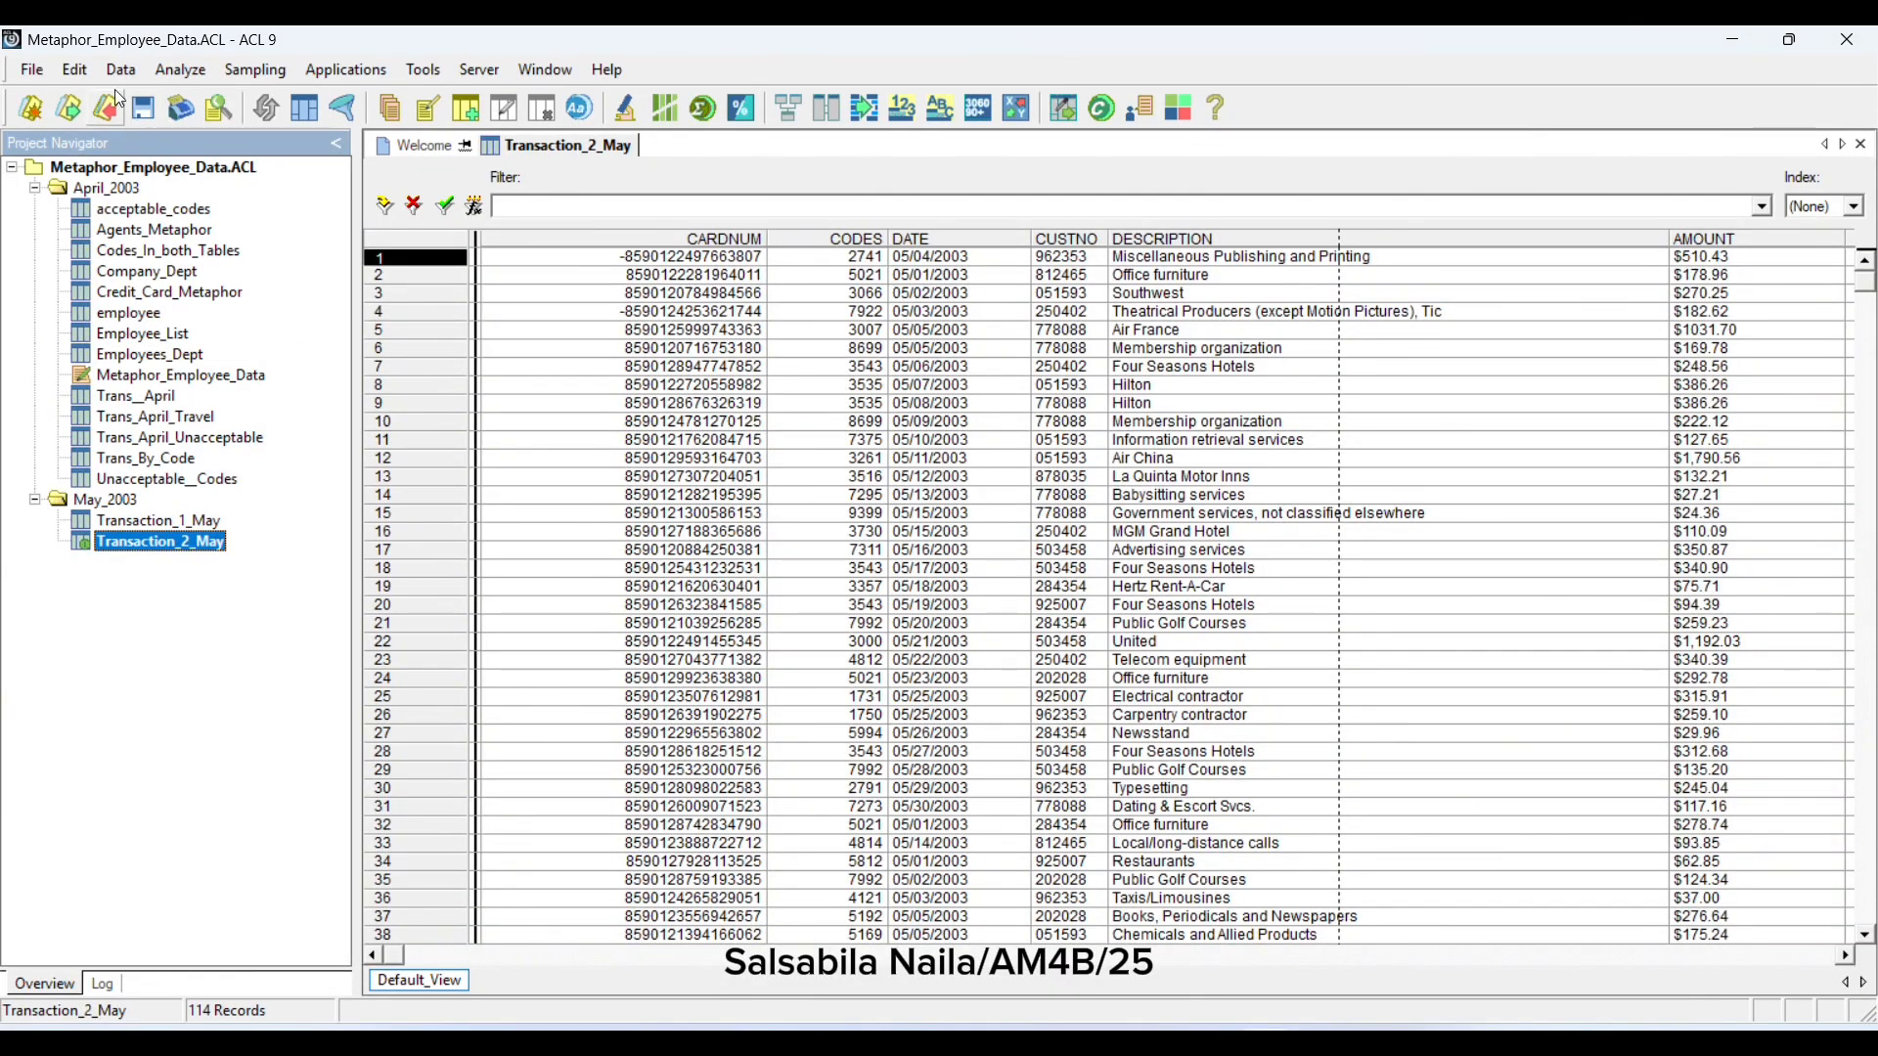
left_click(75, 70)
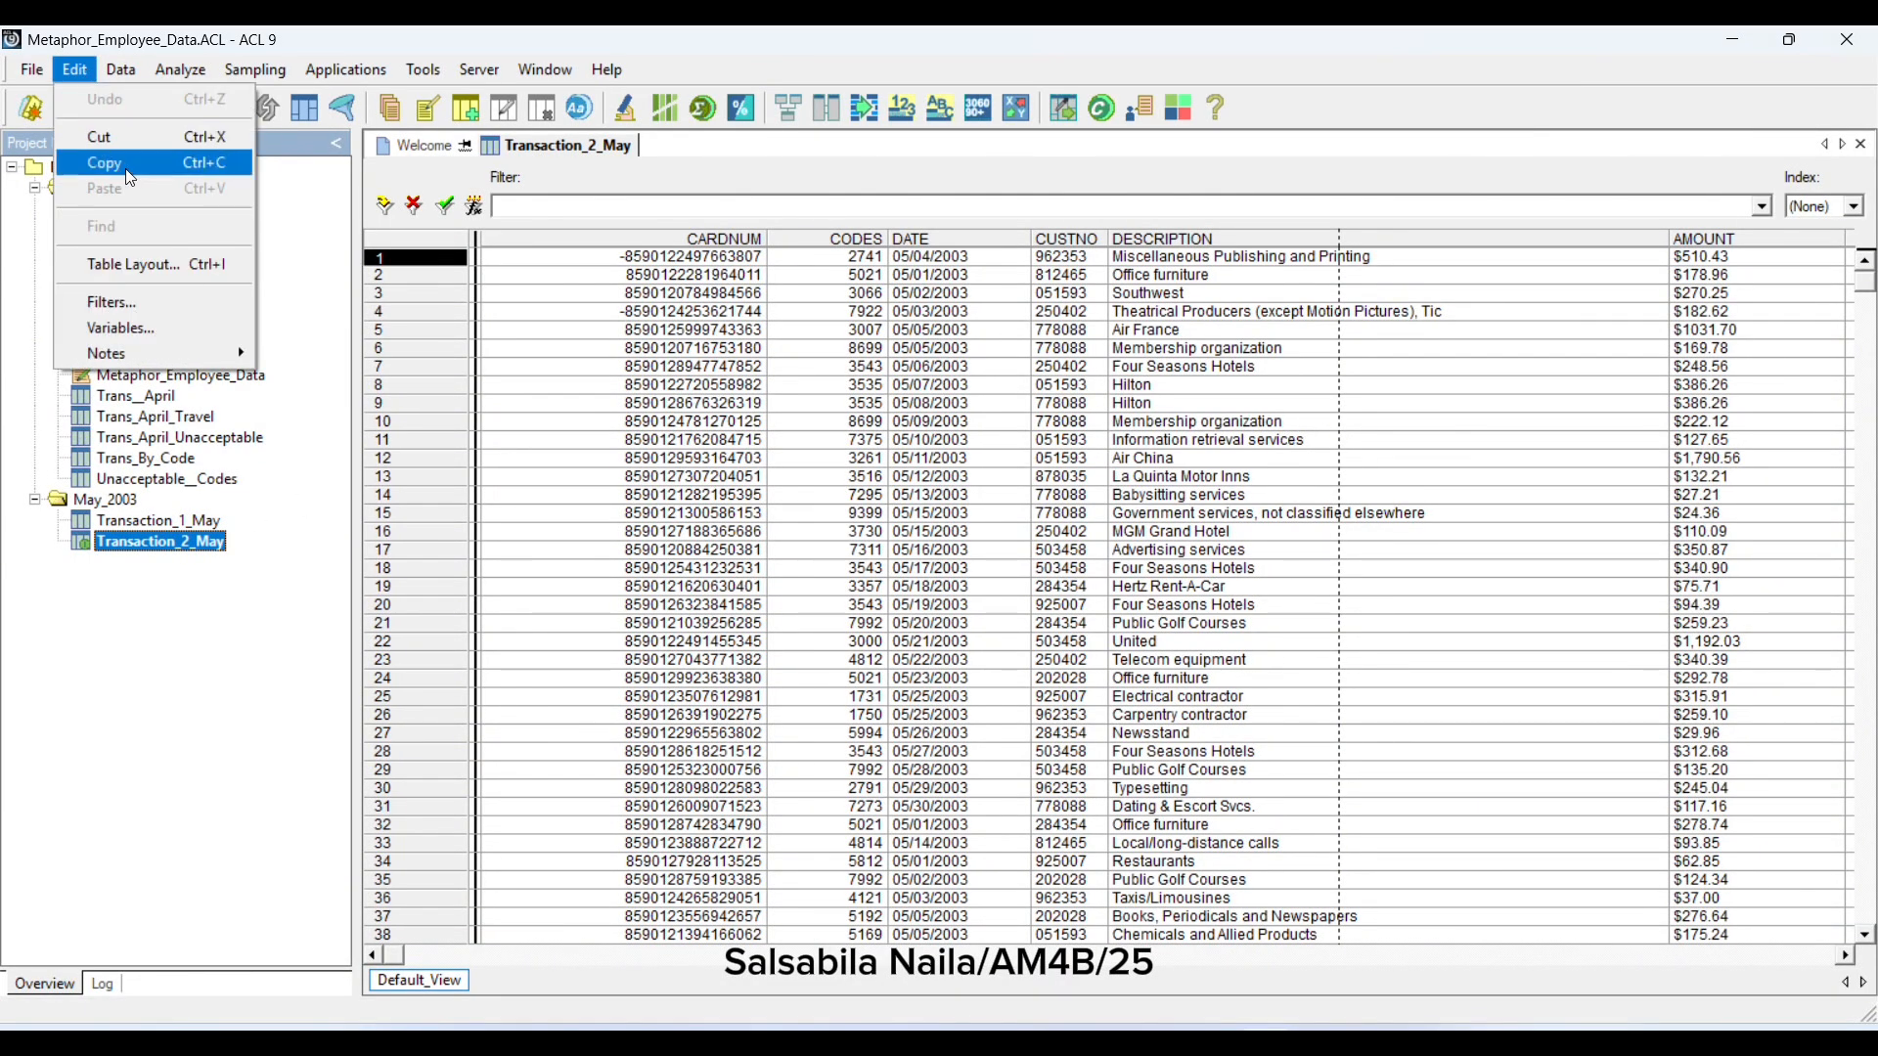
left_click(124, 264)
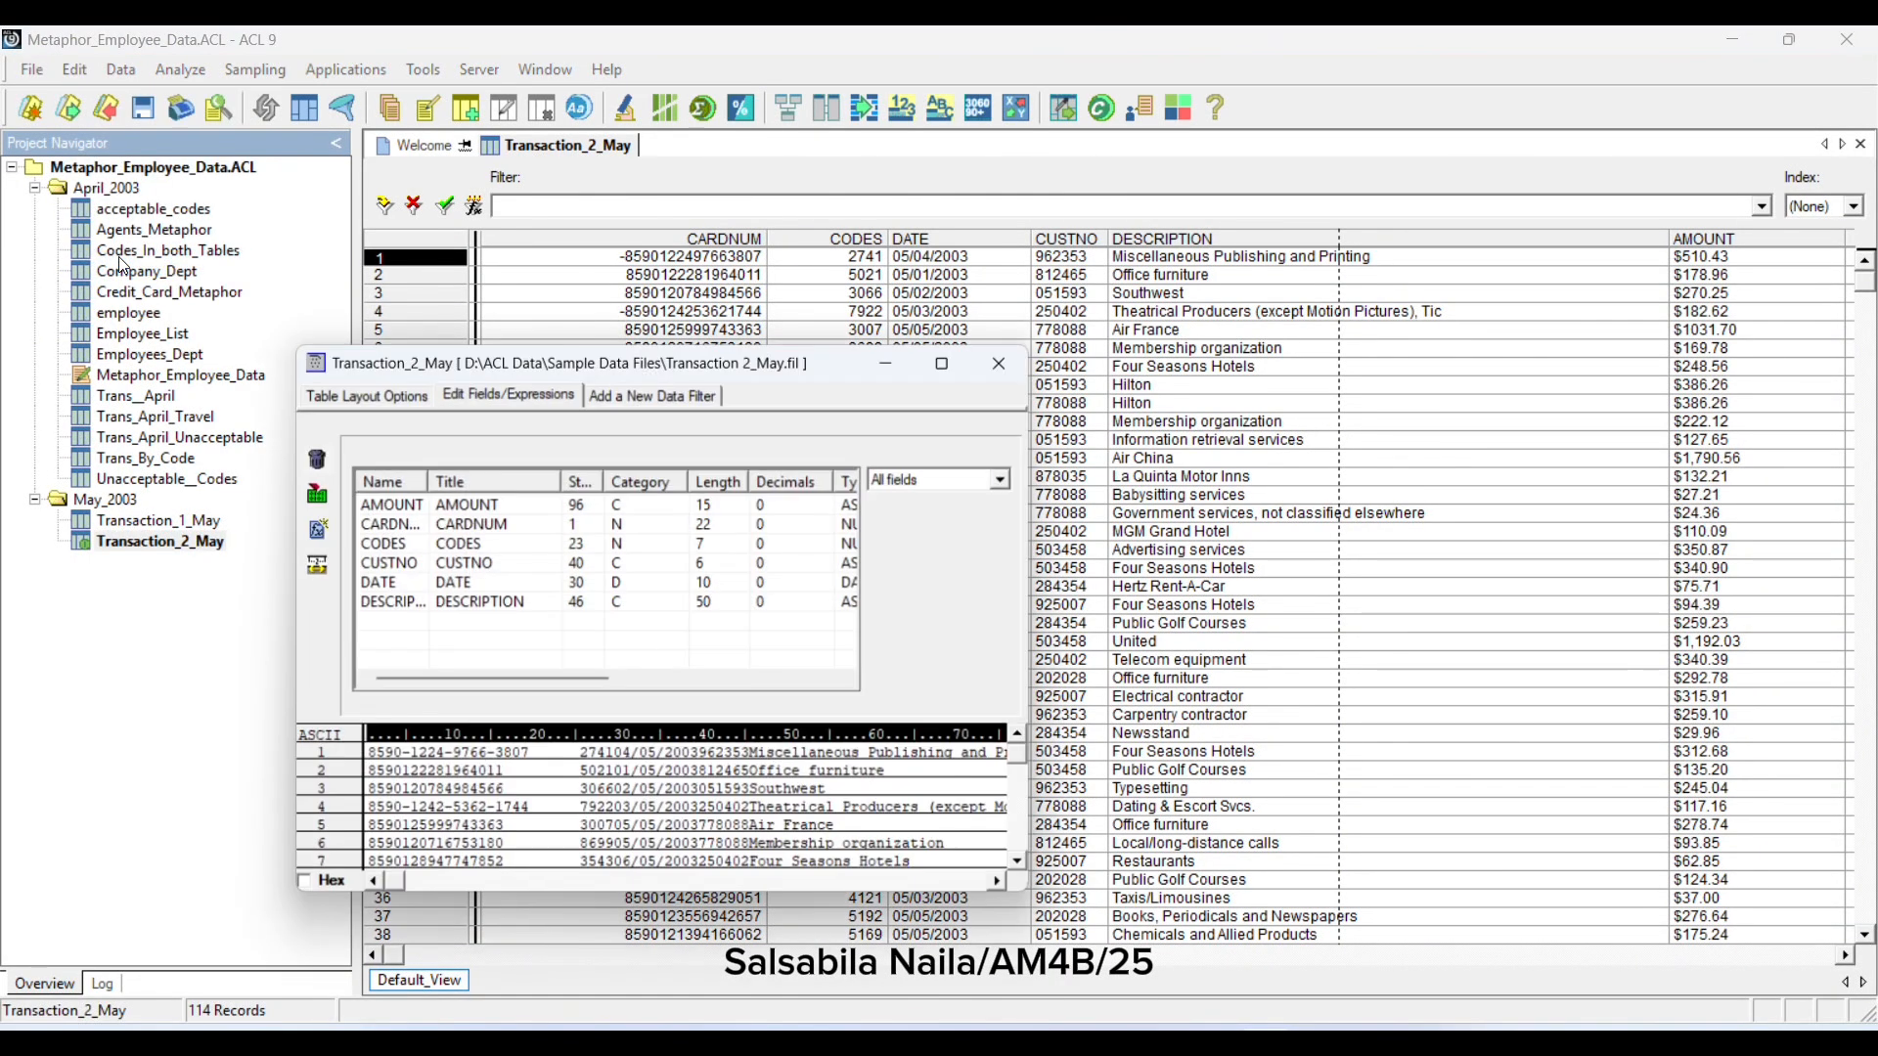
double_click(384, 505)
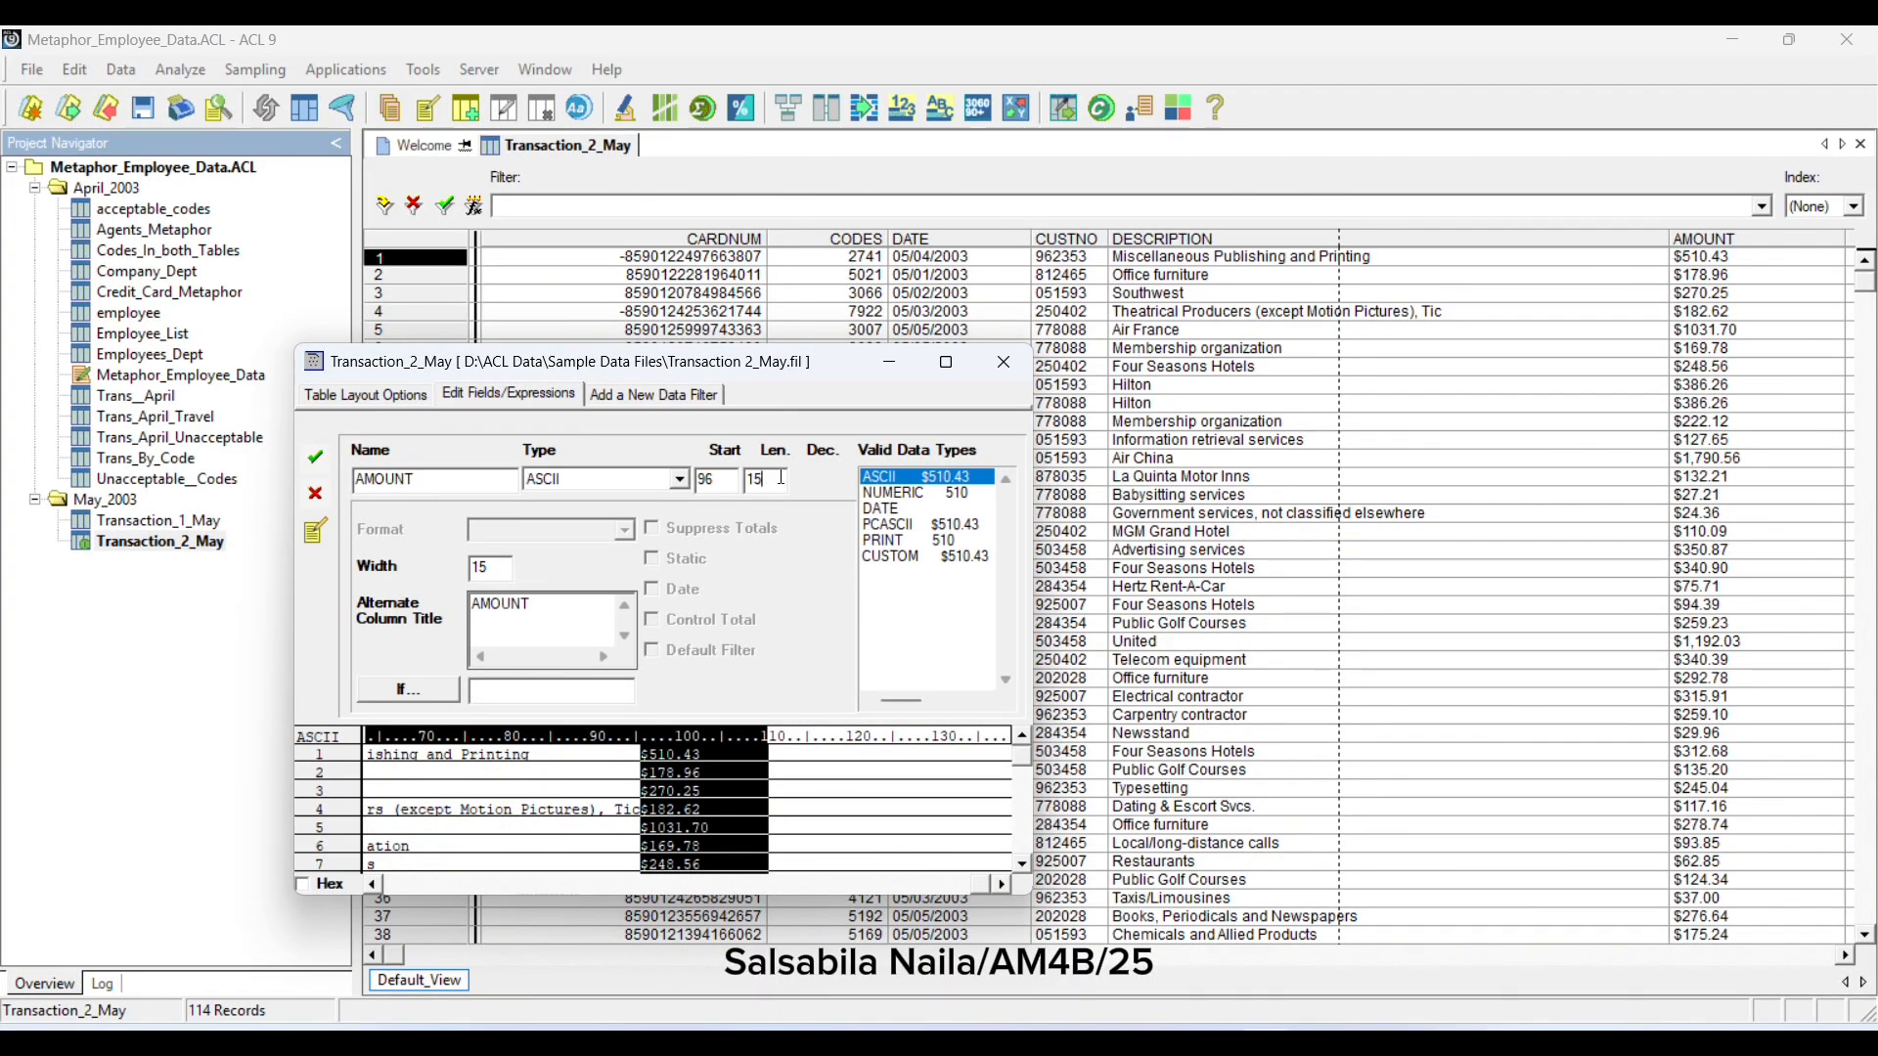
left_click(618, 487)
left_click(627, 523)
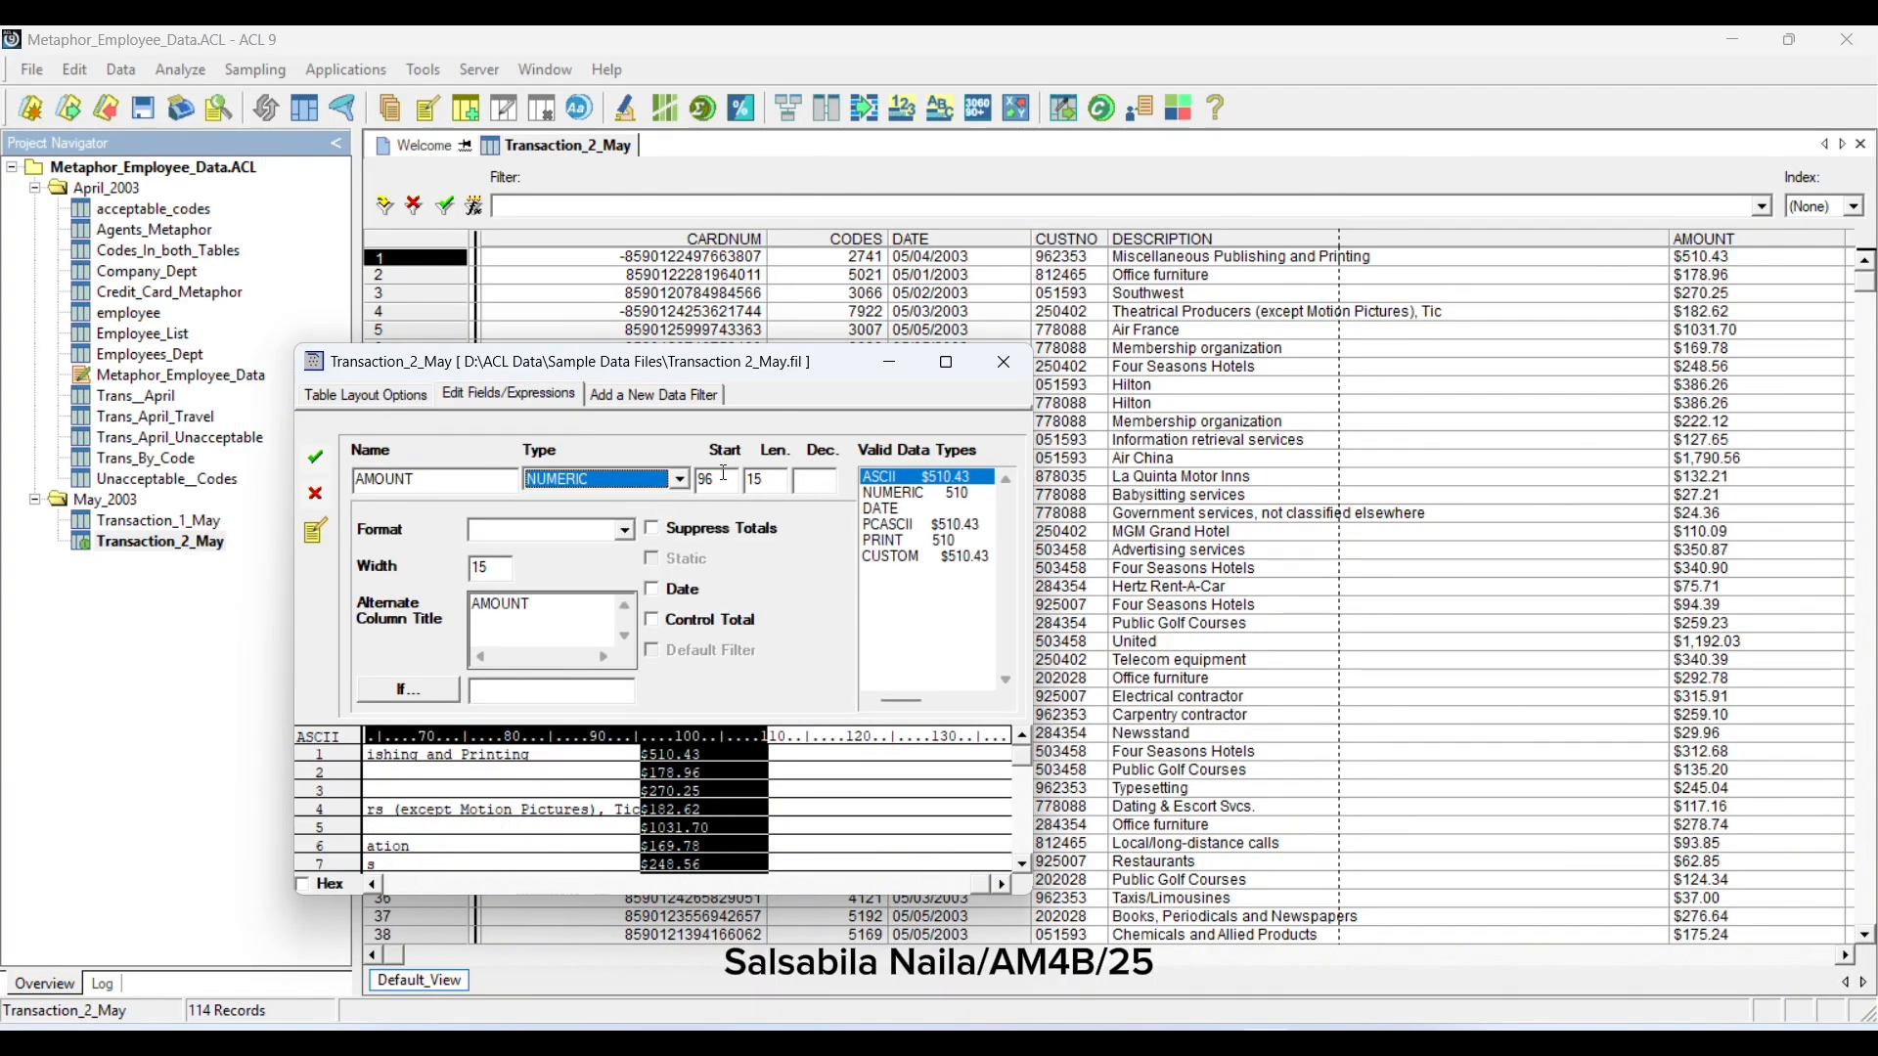
left_click(804, 481)
type("2")
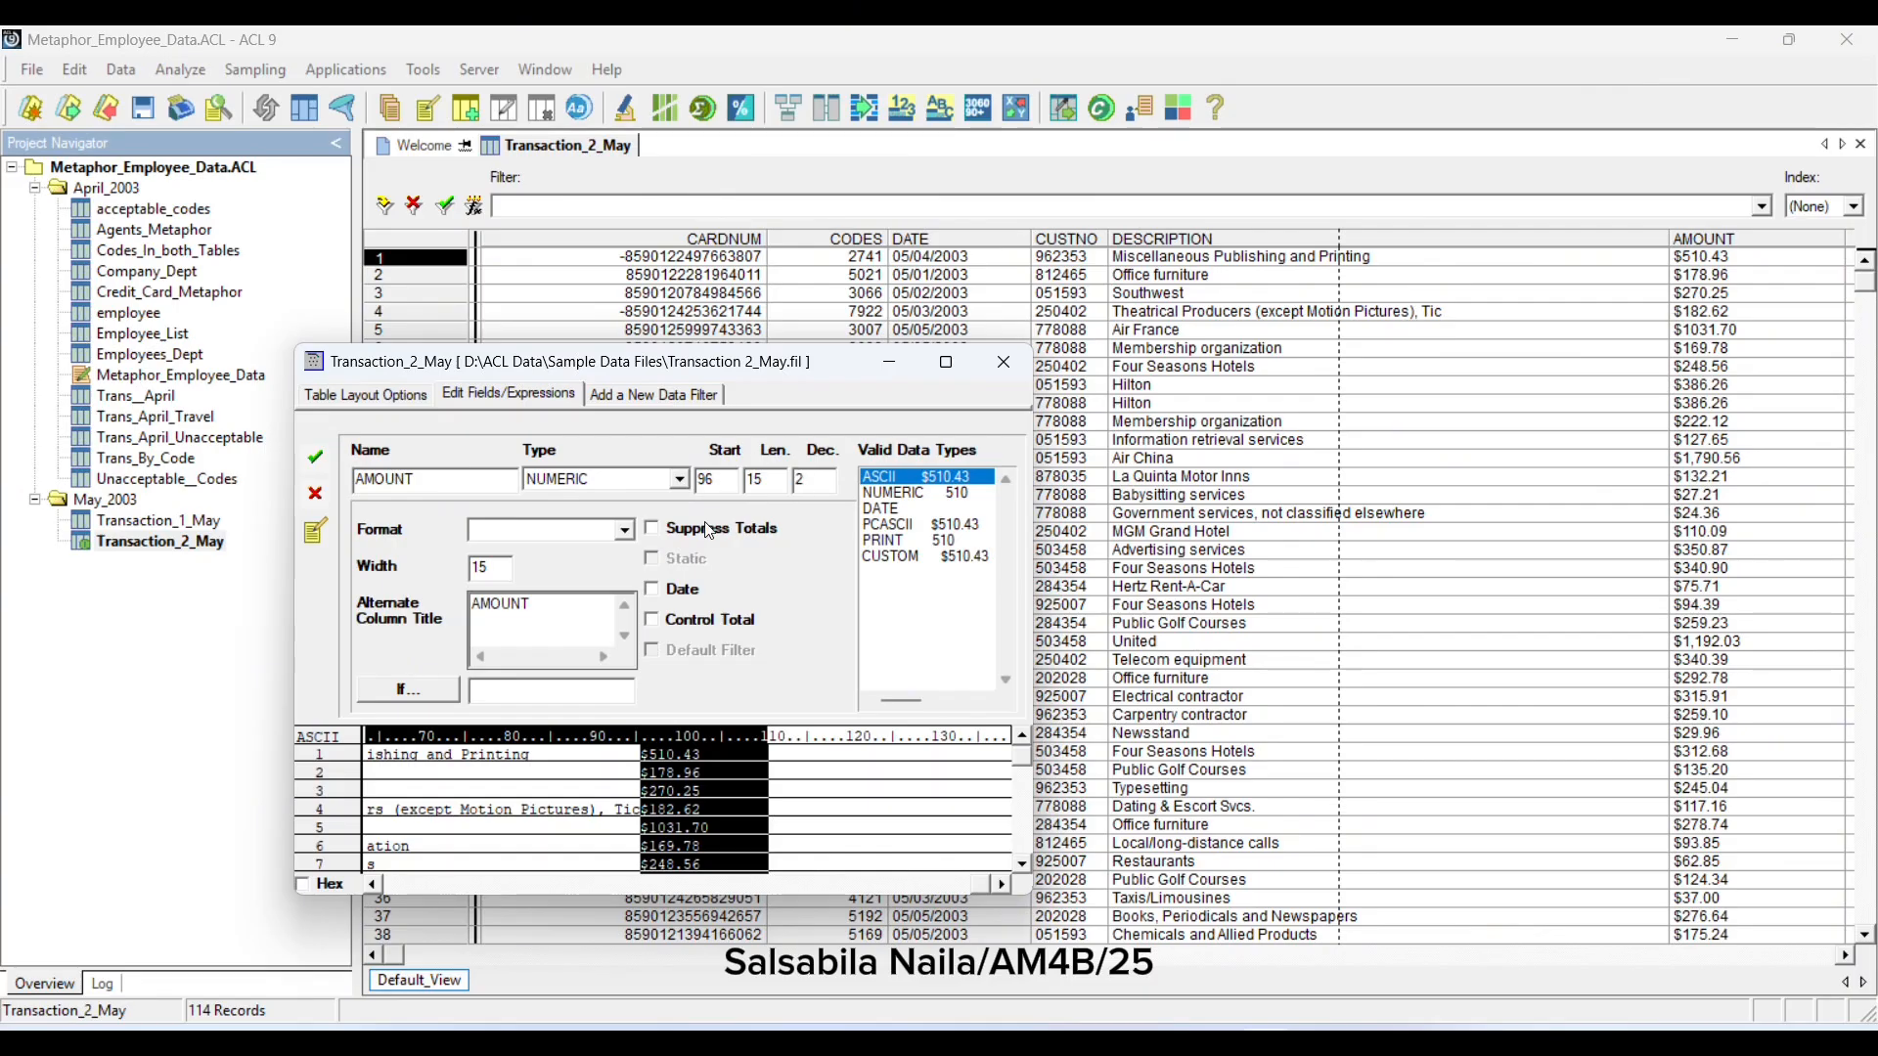
left_click(623, 529)
left_click(611, 555)
left_click(315, 456)
Set the data type of the CARDNUM field in the Transaction_2_May layout to ASCII
double_click(374, 534)
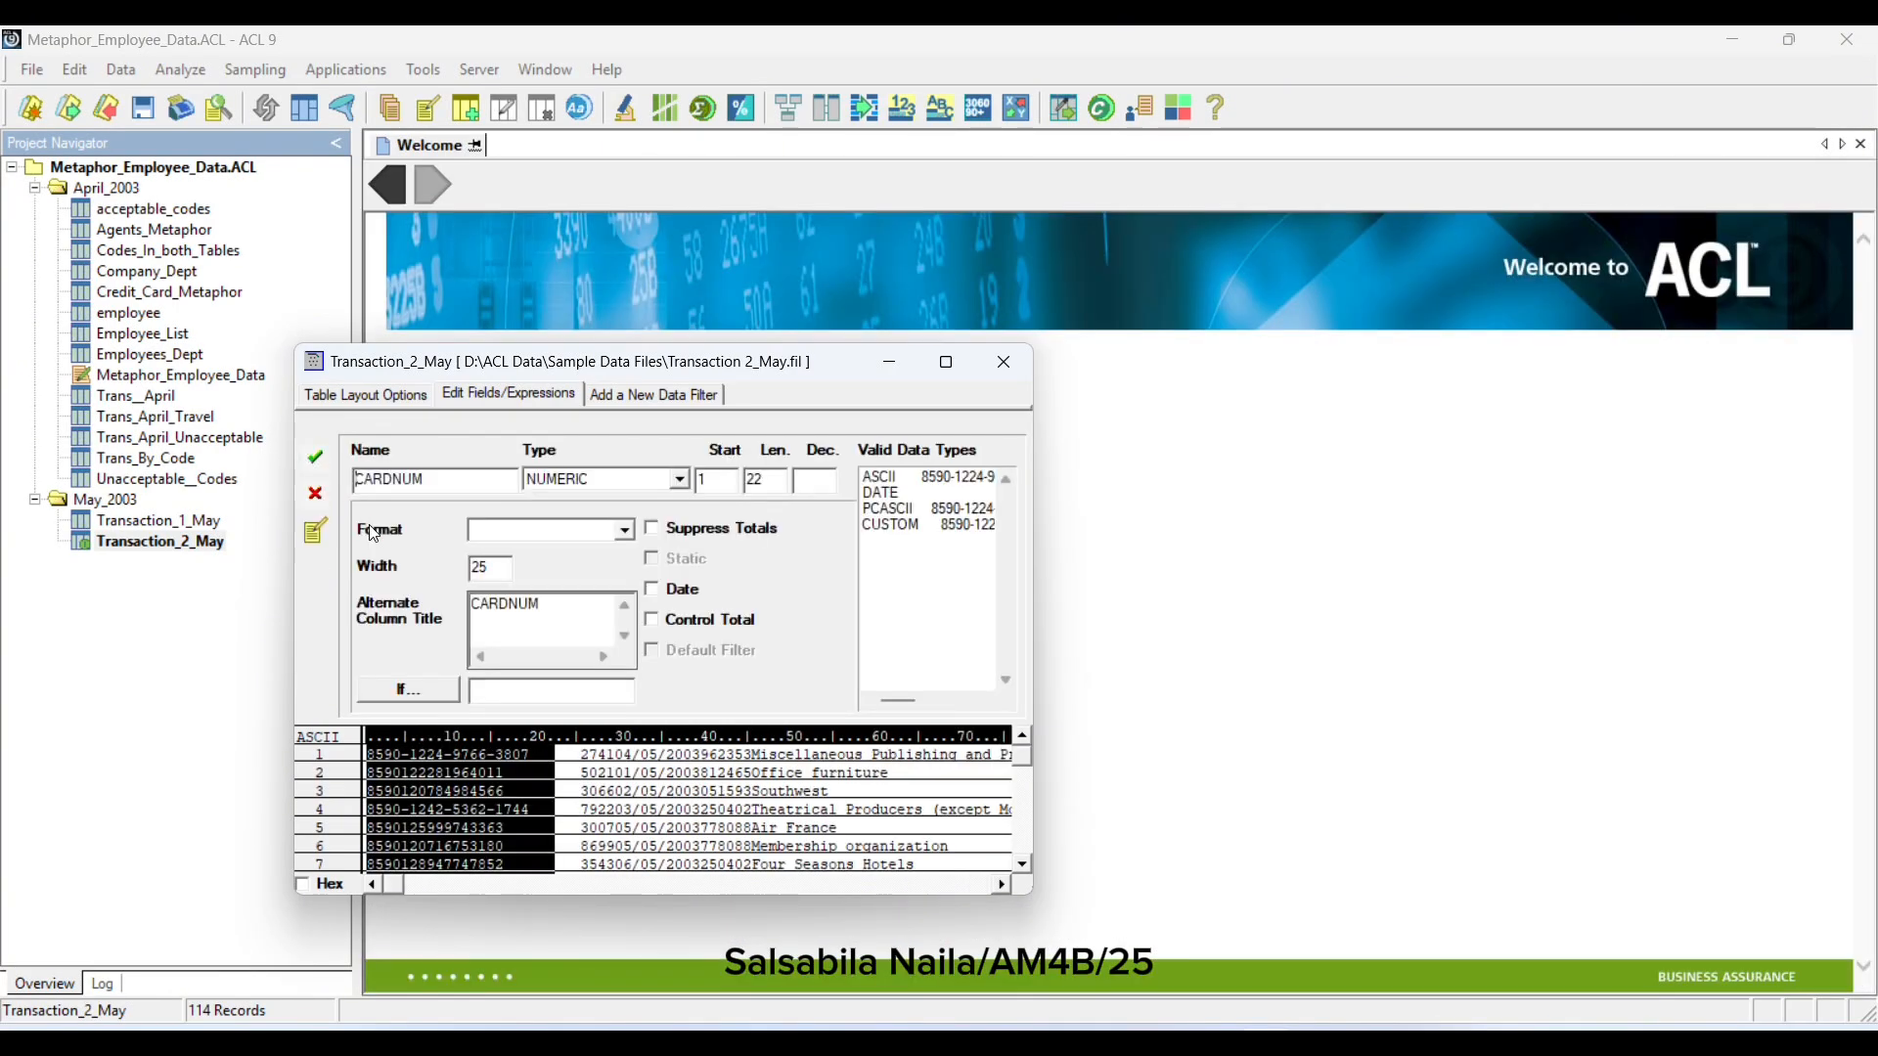
left_click(679, 479)
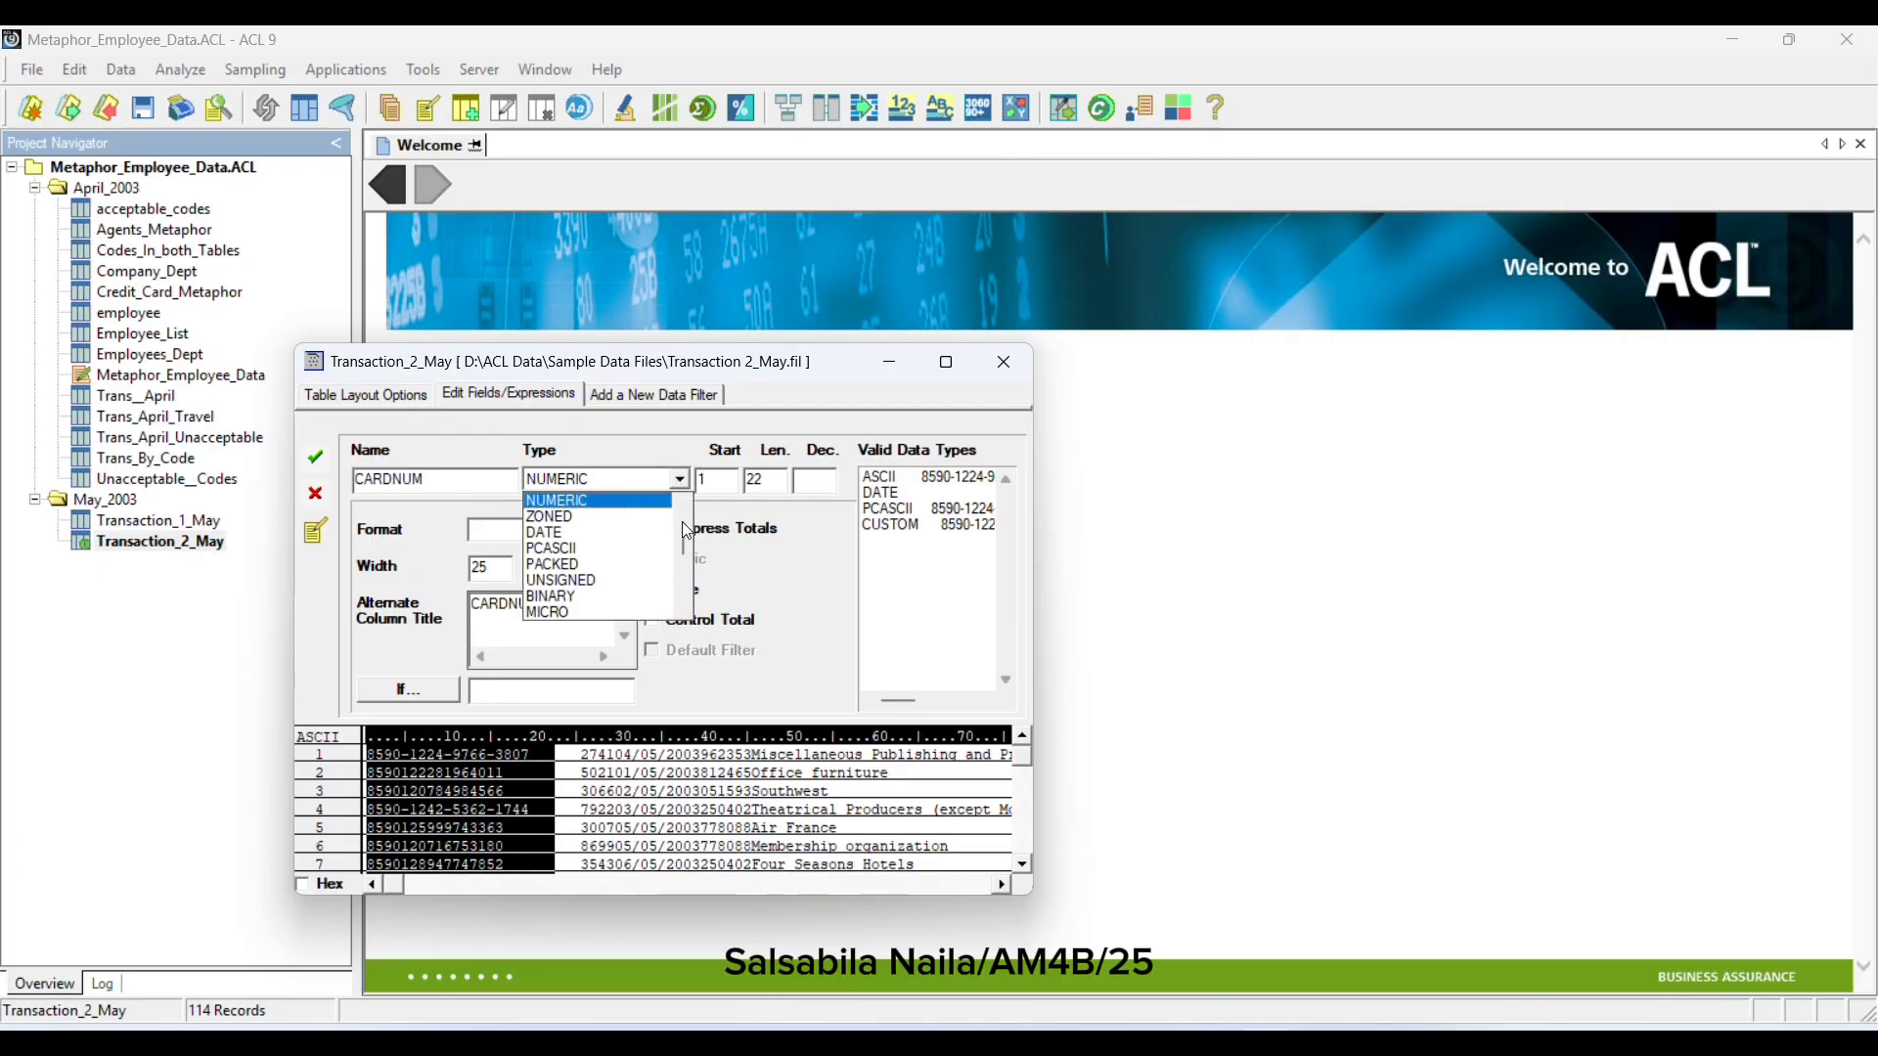
scroll(687, 531, "up", 2)
left_click(536, 501)
left_click(314, 456)
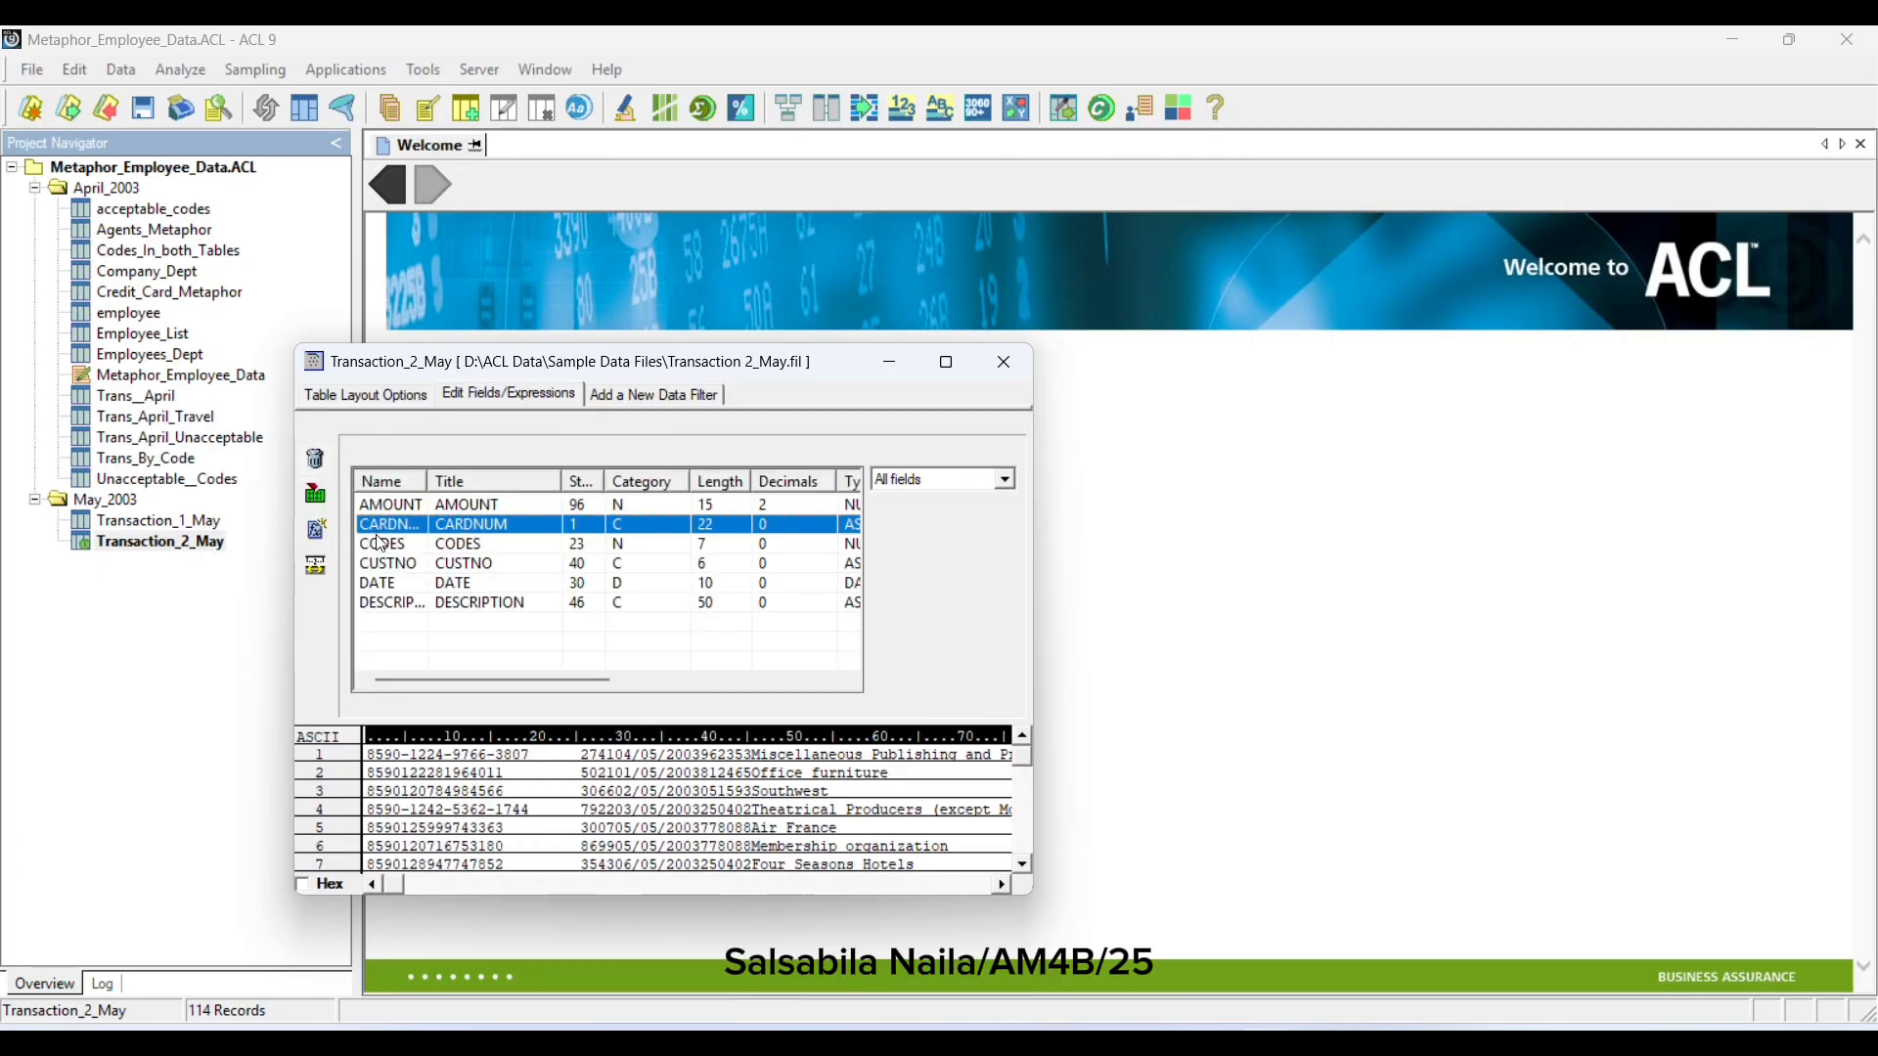
Set the data type of Transaction_2_May's CODES field to ASCII and close the table layout
double_click(376, 536)
left_click(679, 479)
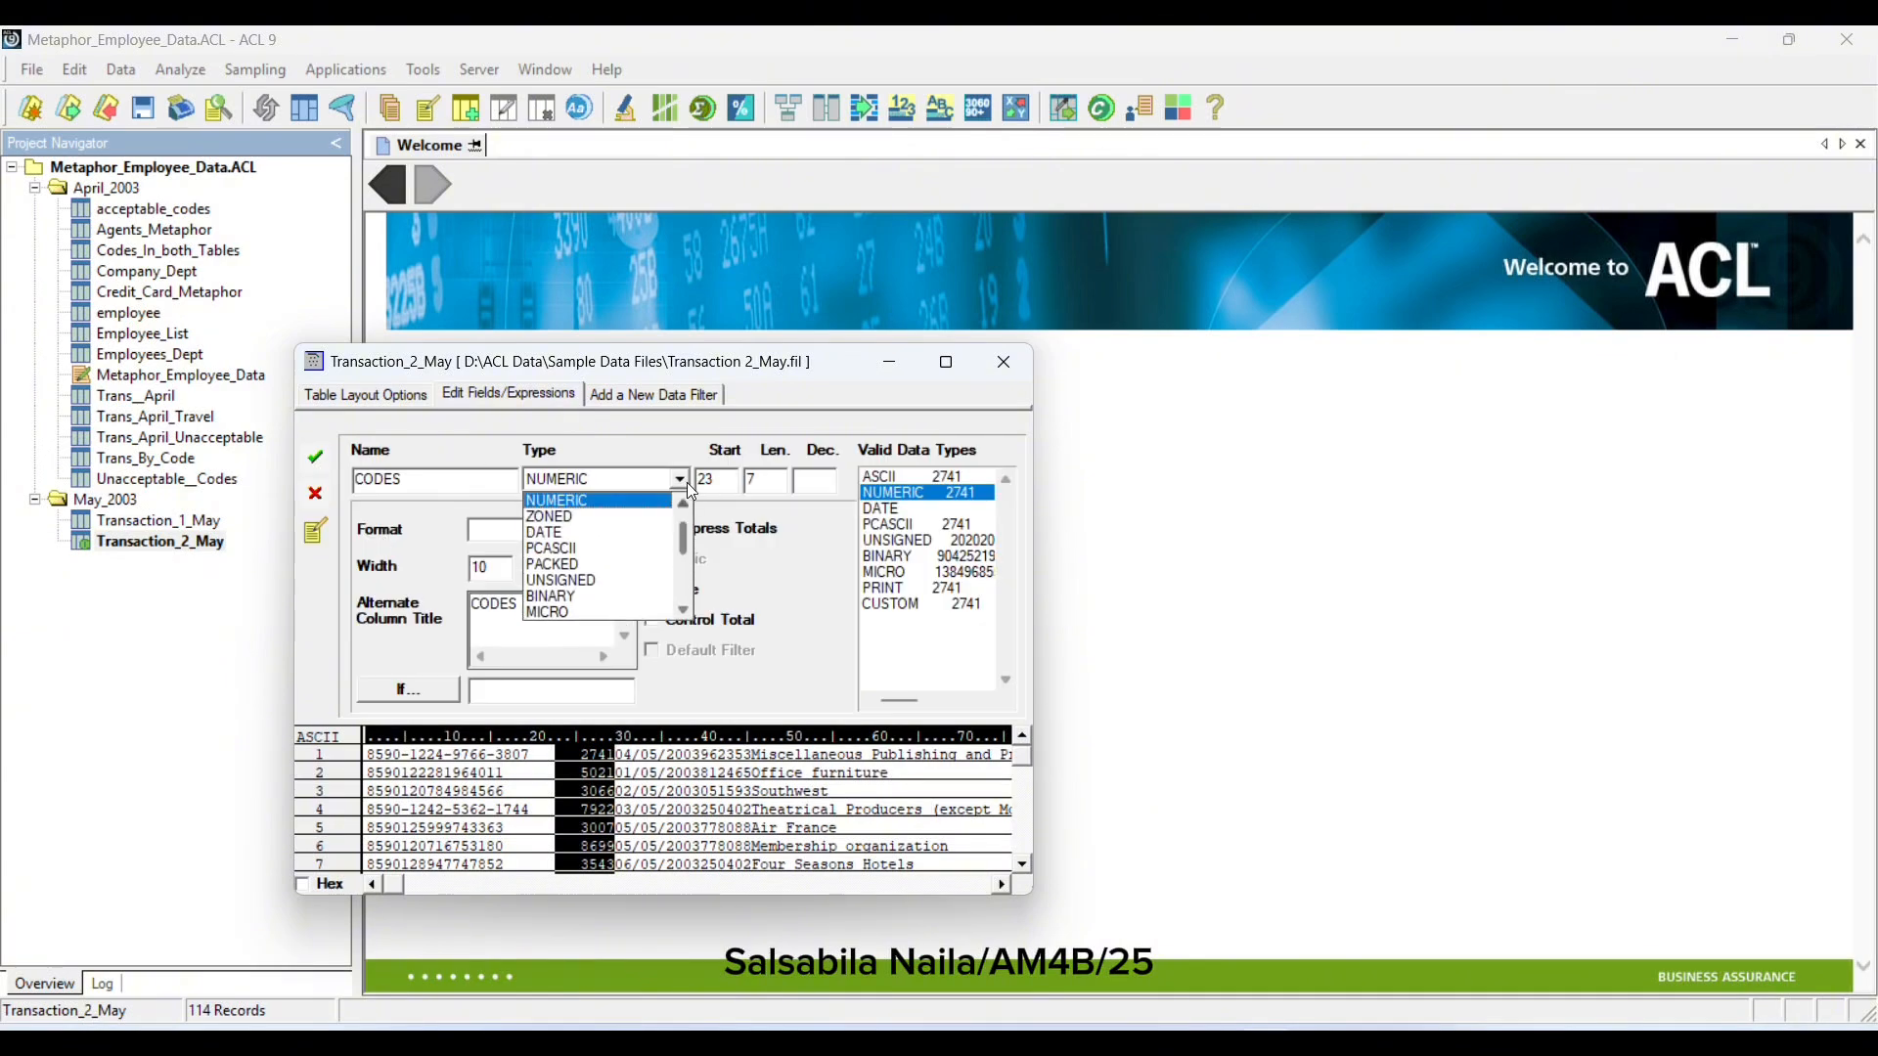
left_click_drag(683, 528, 683, 497)
left_click(587, 500)
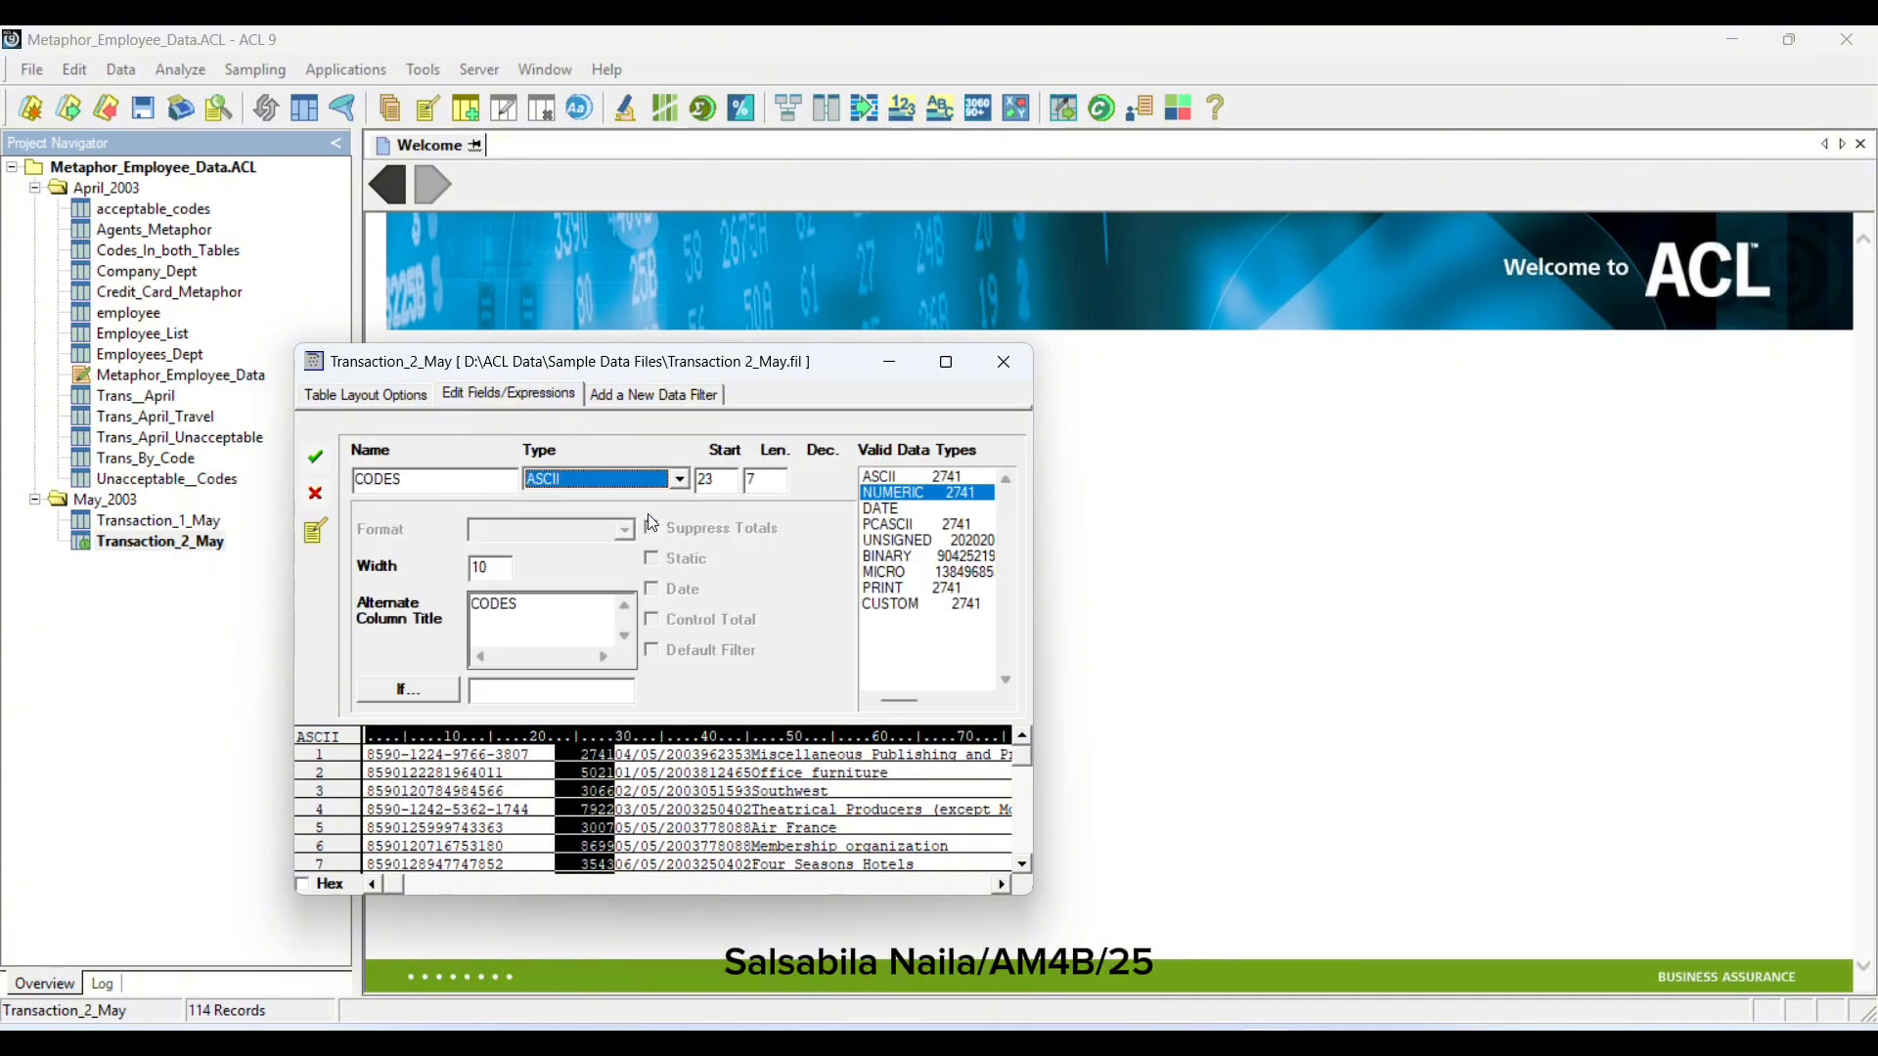
left_click(329, 468)
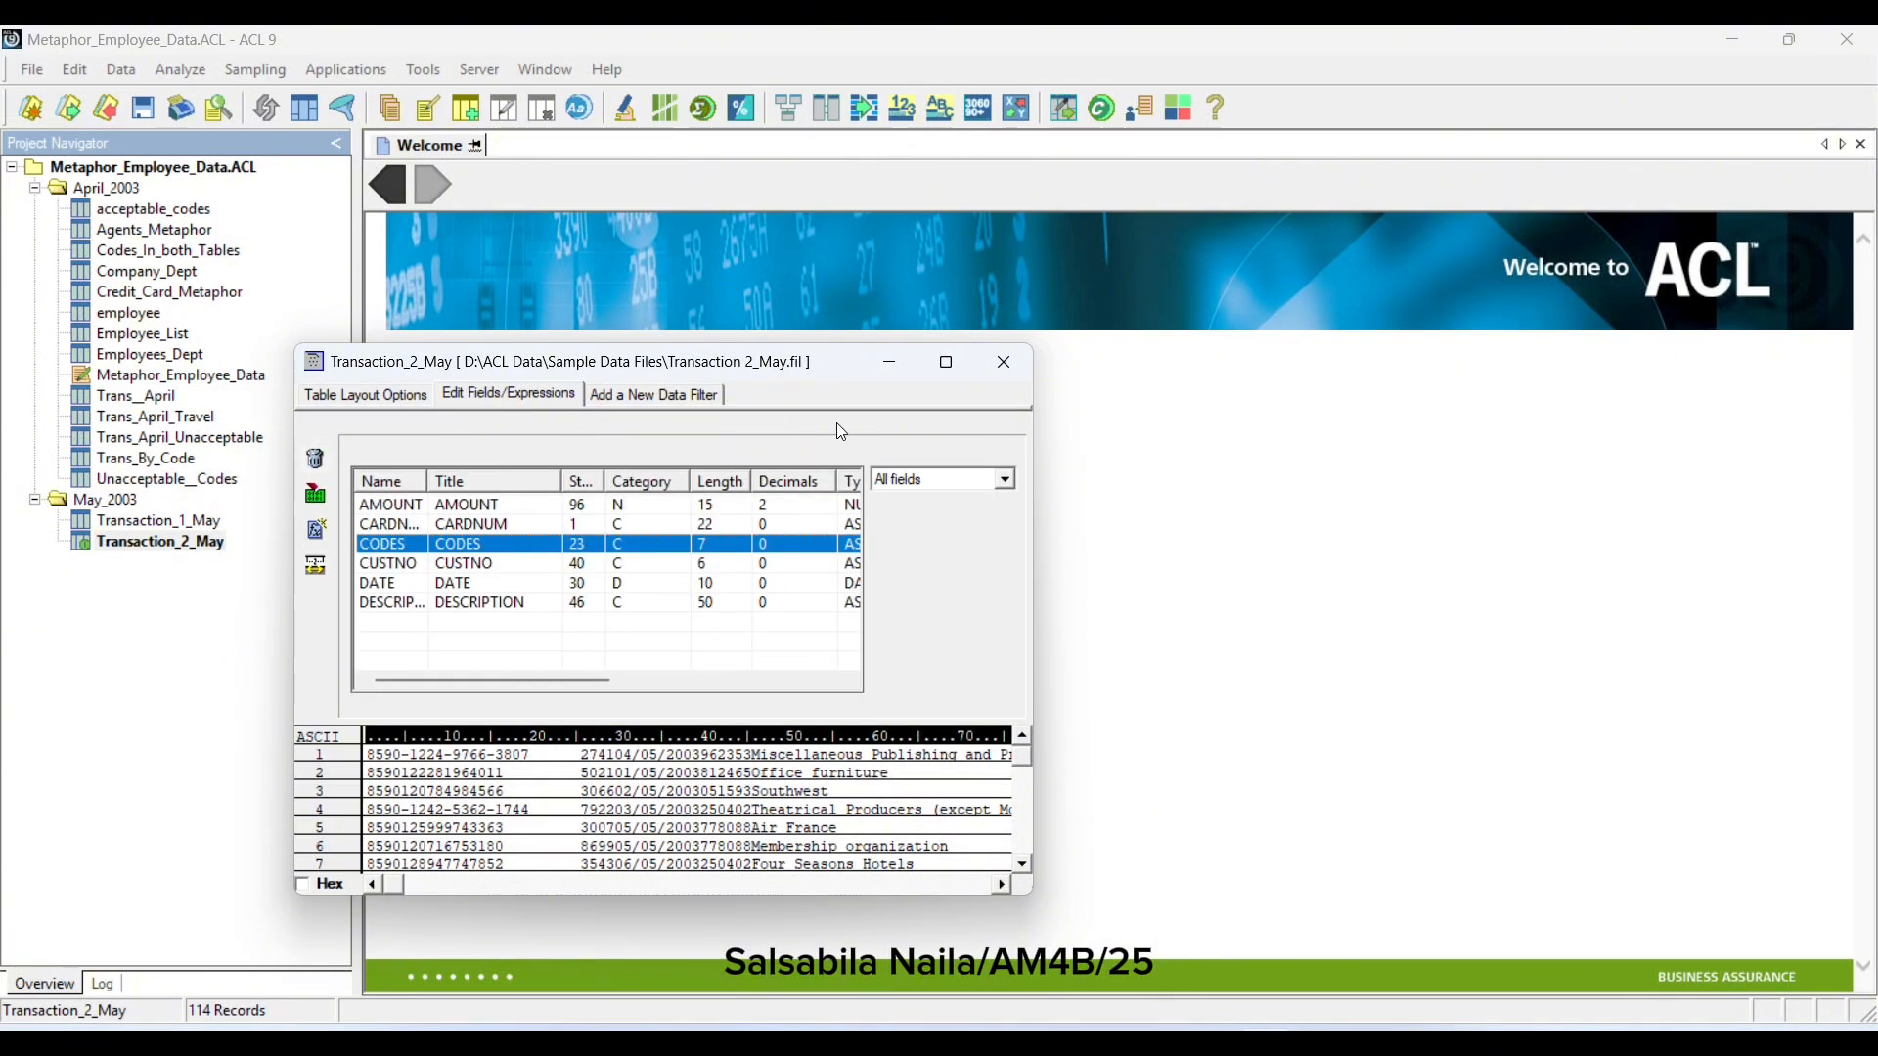
left_click(1005, 368)
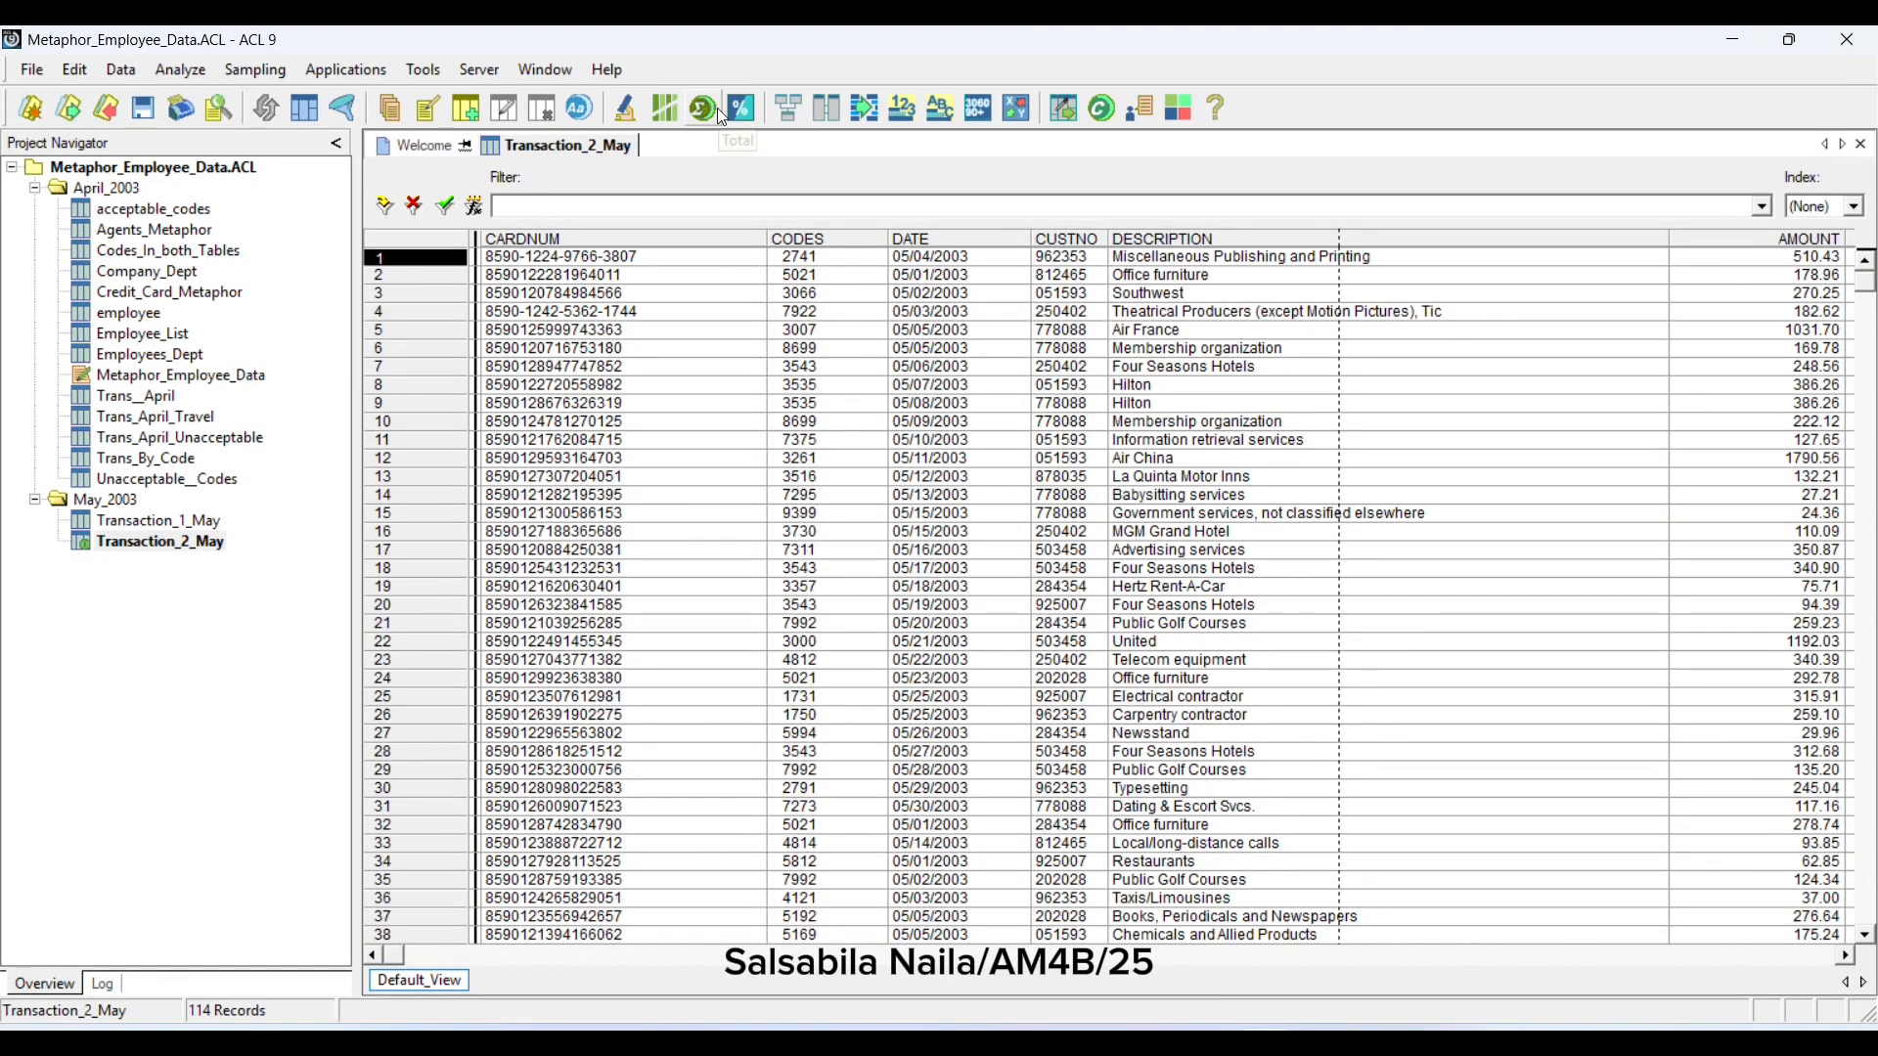
Open the Transaction_1_May table and verify the data validity of all its fields
double_click(201, 521)
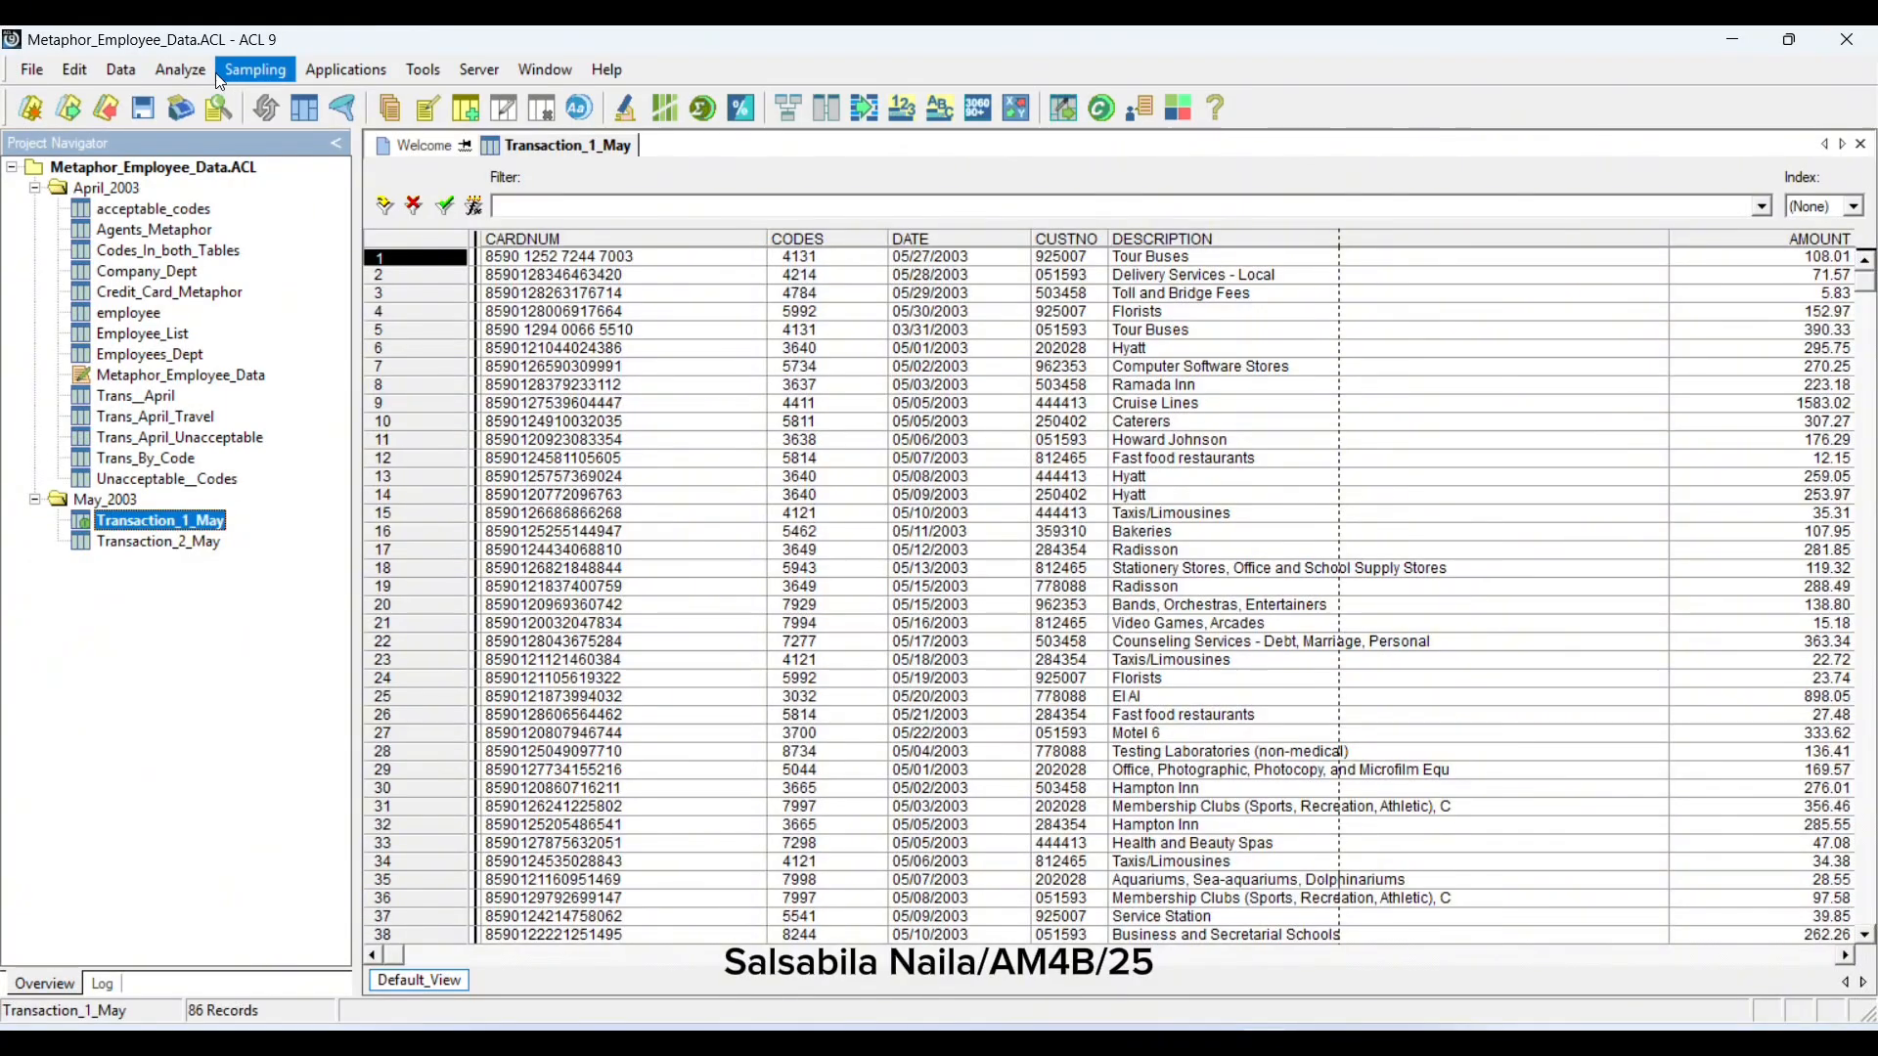
left_click(121, 70)
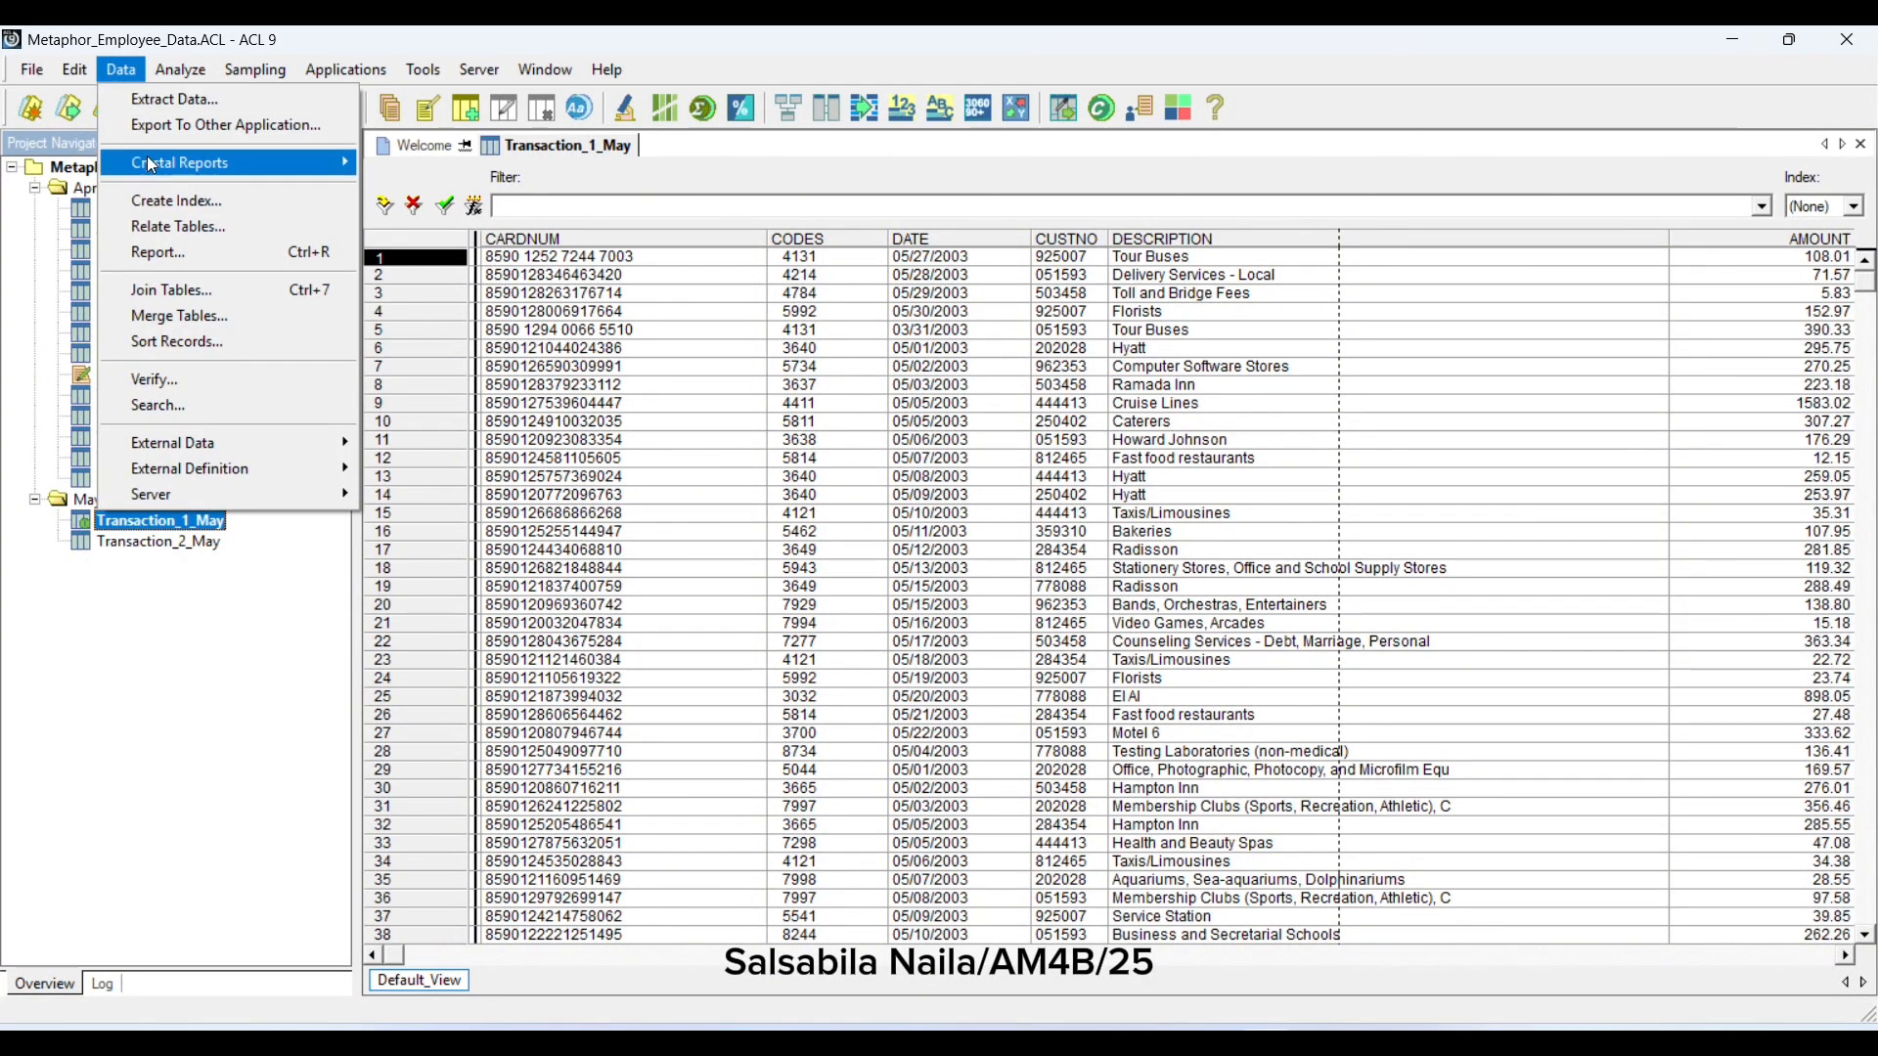
left_click(168, 377)
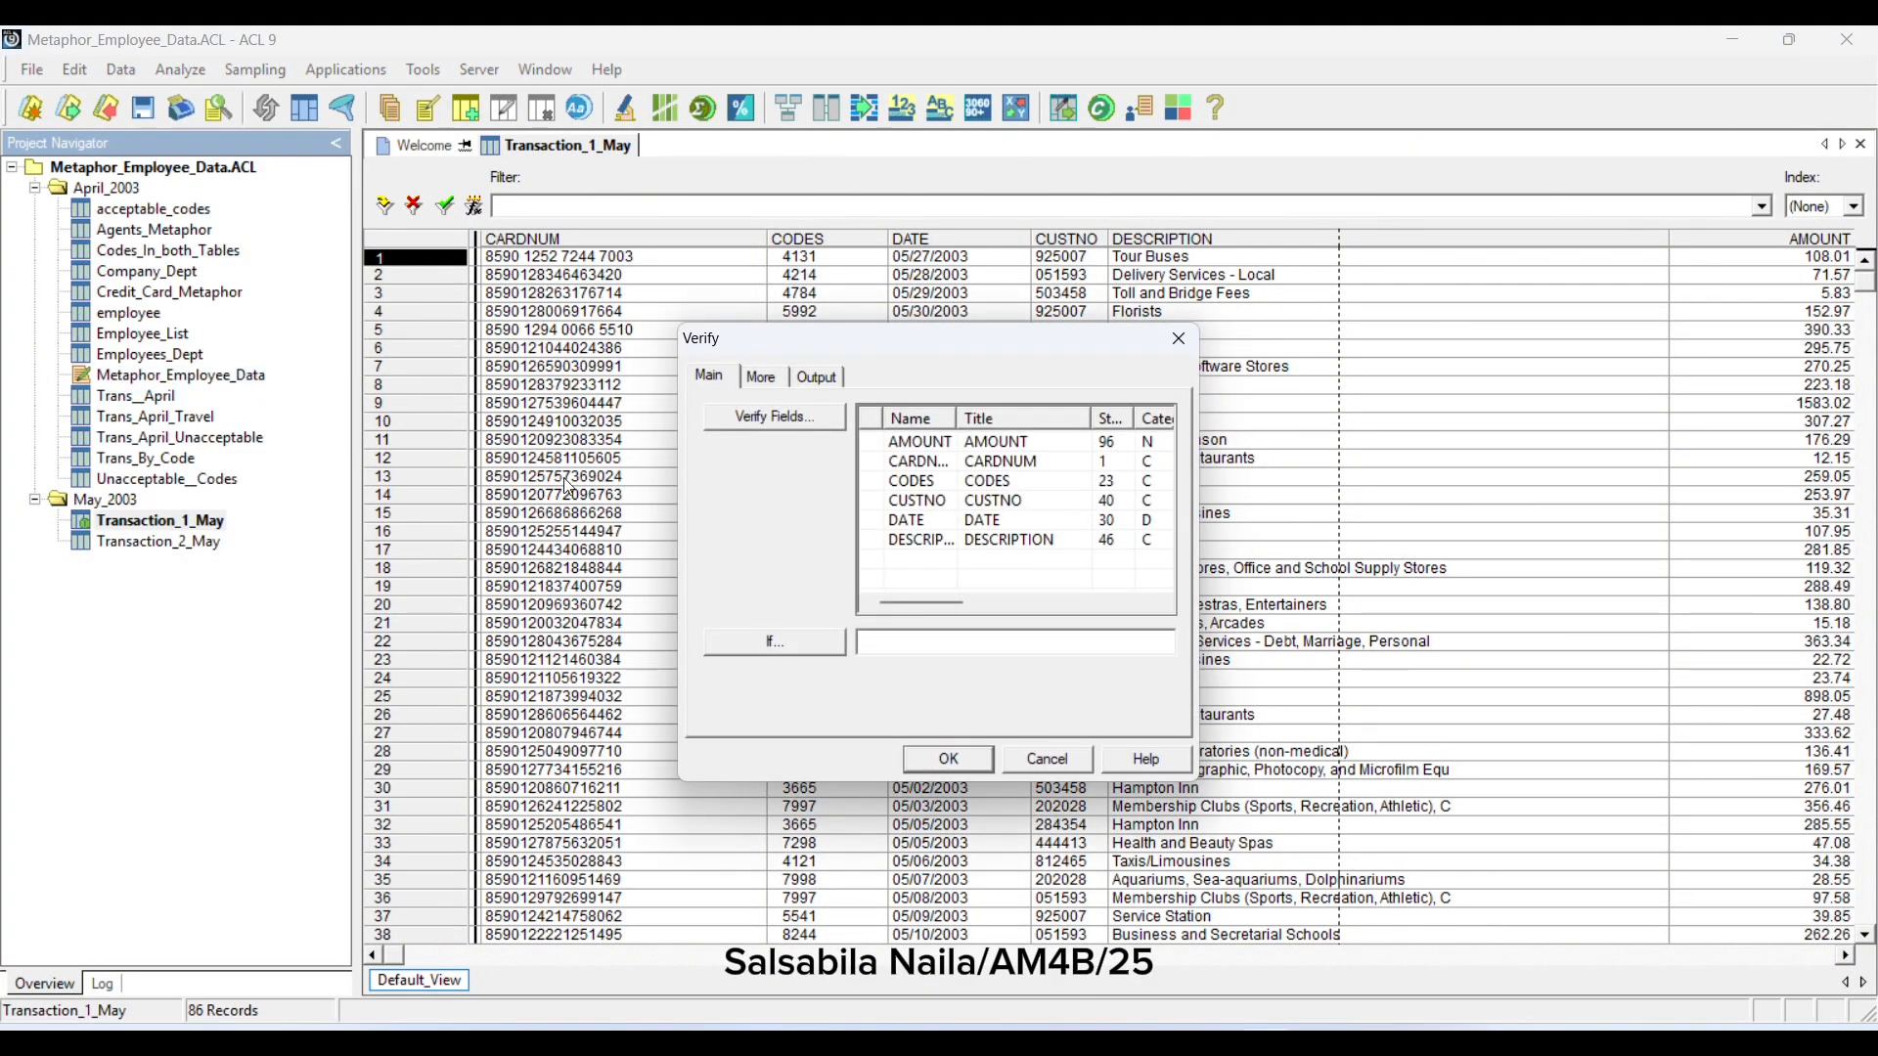
left_click(738, 427)
left_click(978, 507)
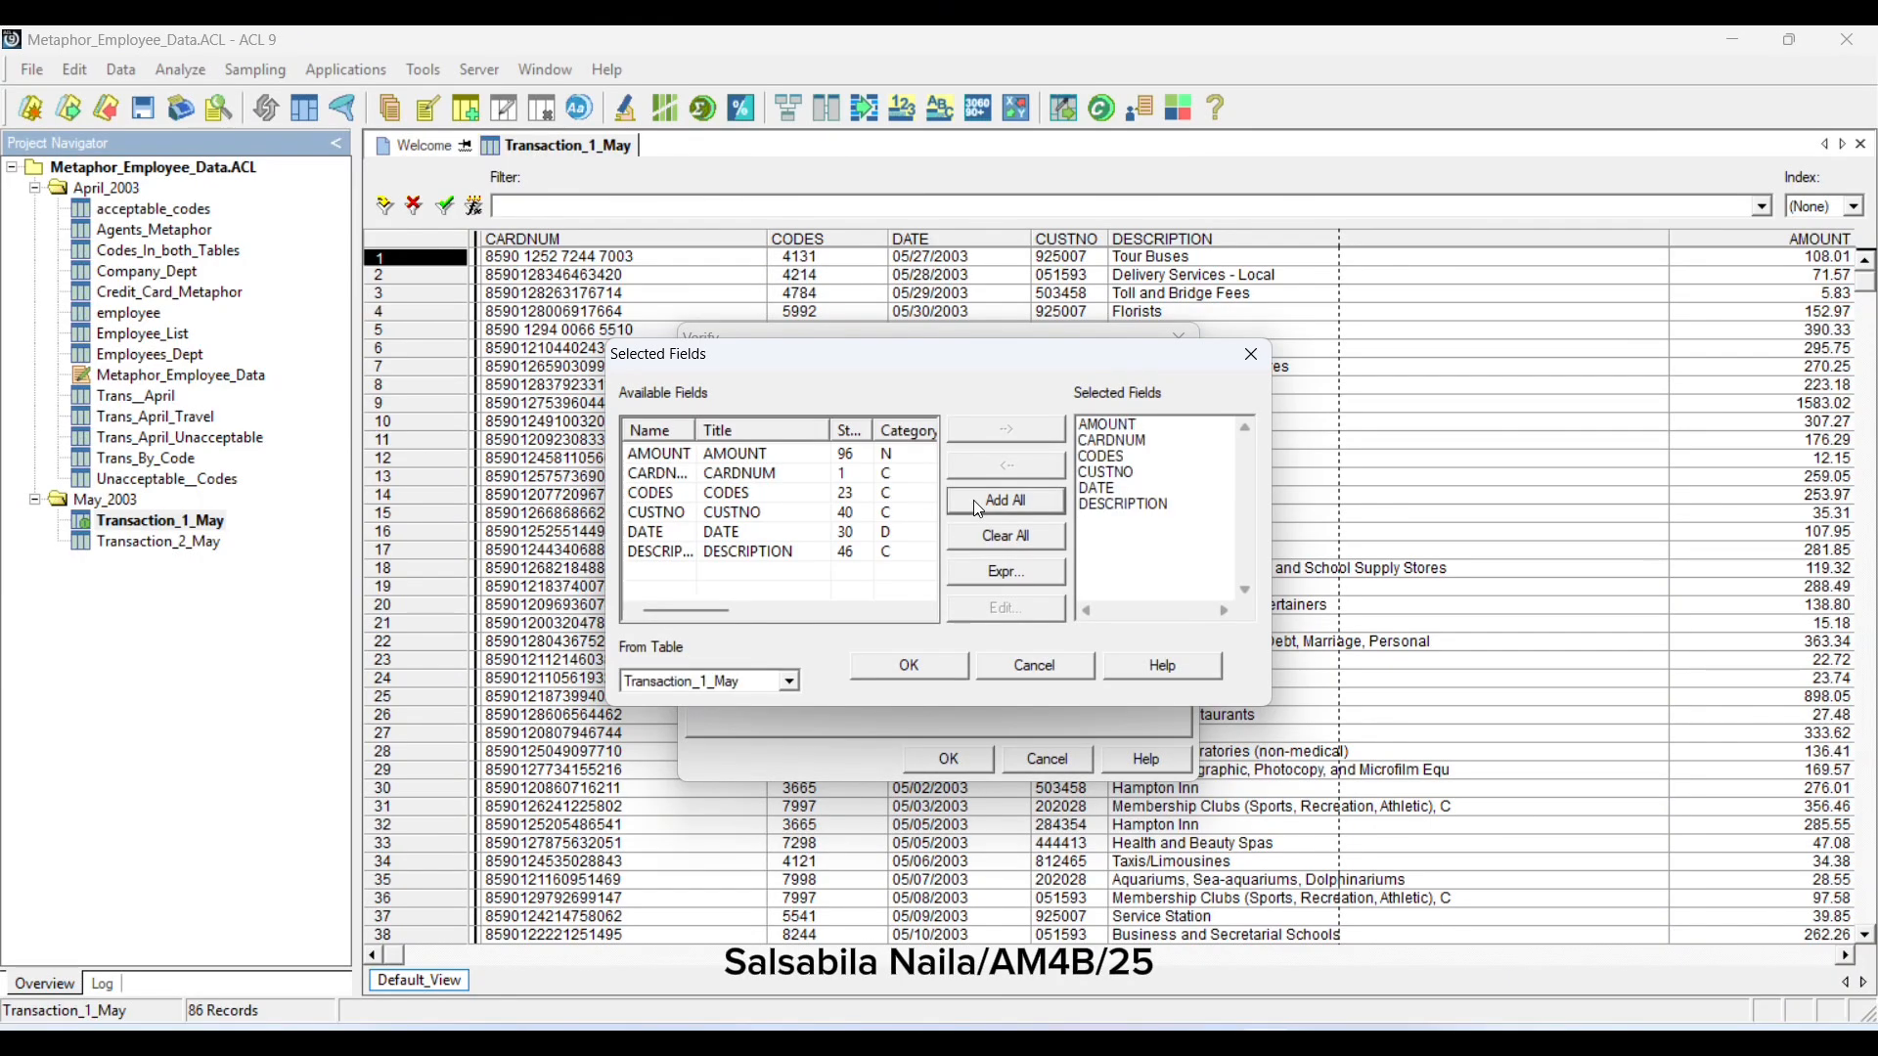
left_click(937, 666)
left_click(945, 758)
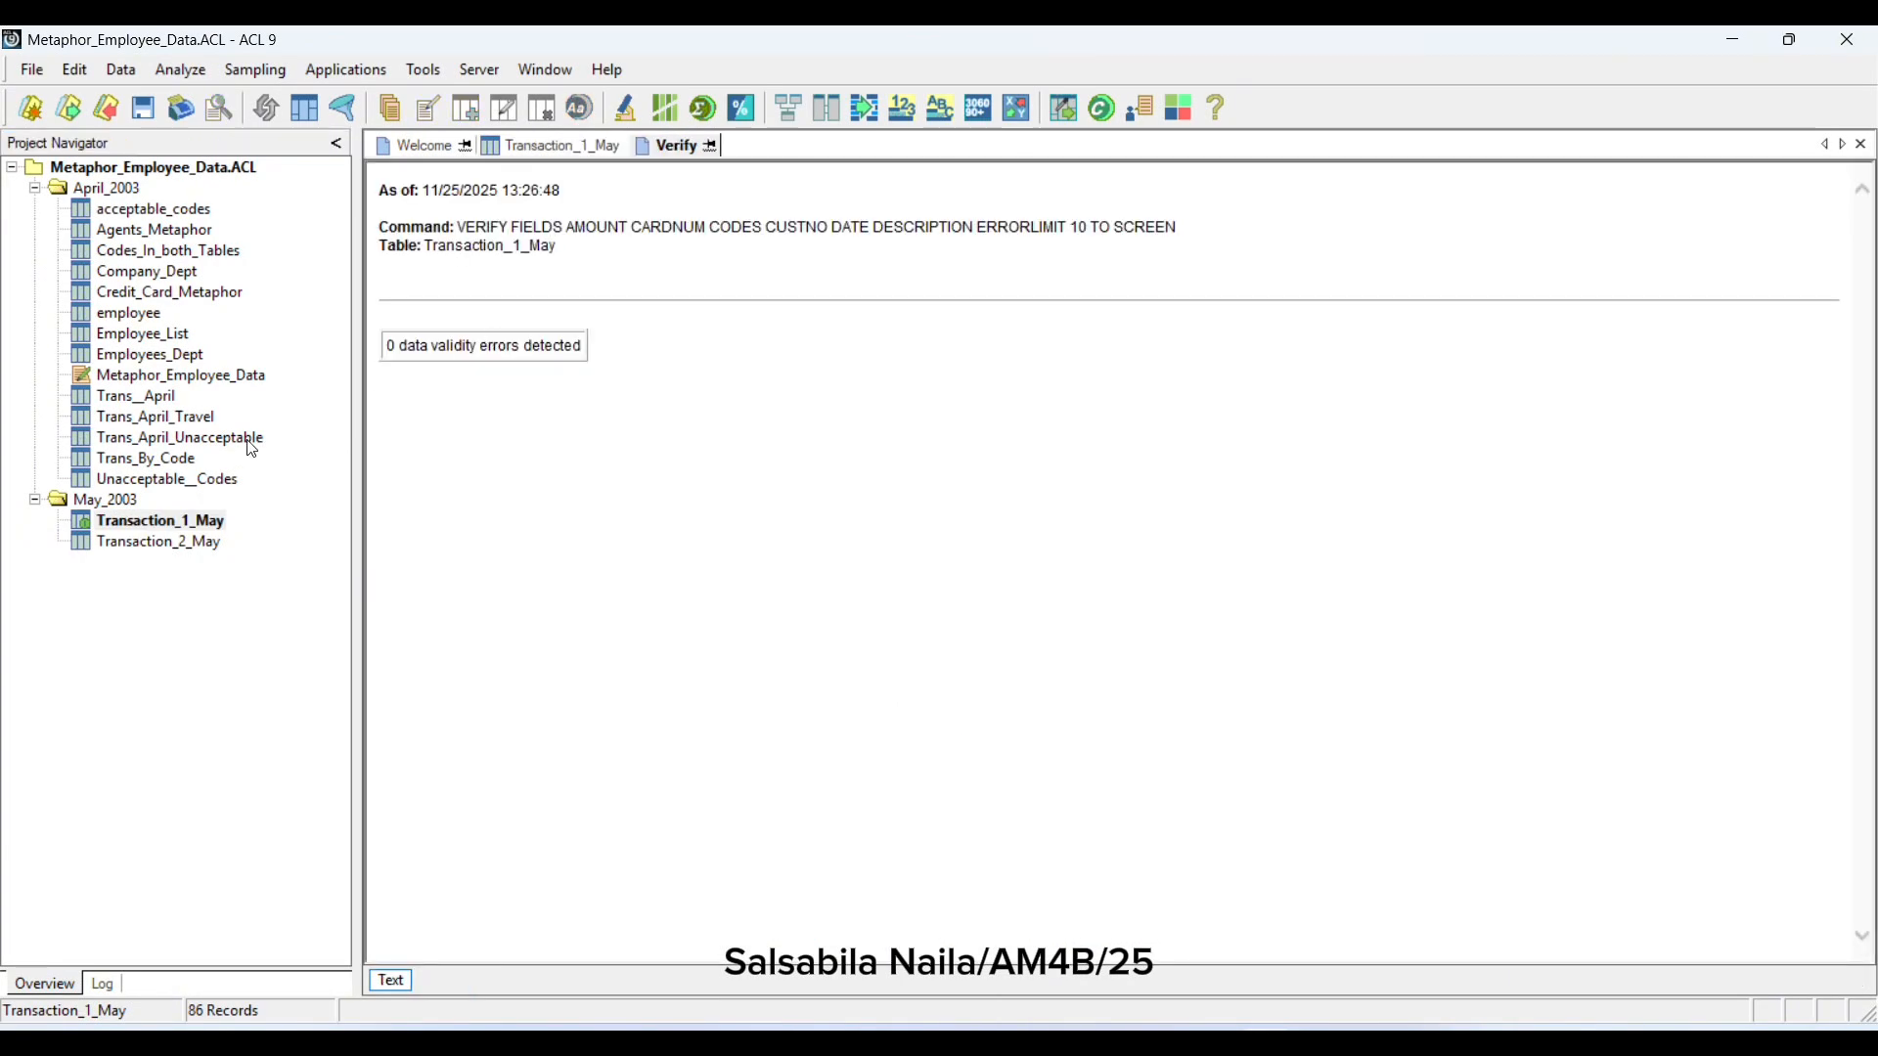
Open the Transaction_2_May table and verify the data validity of all its fields
double_click(185, 540)
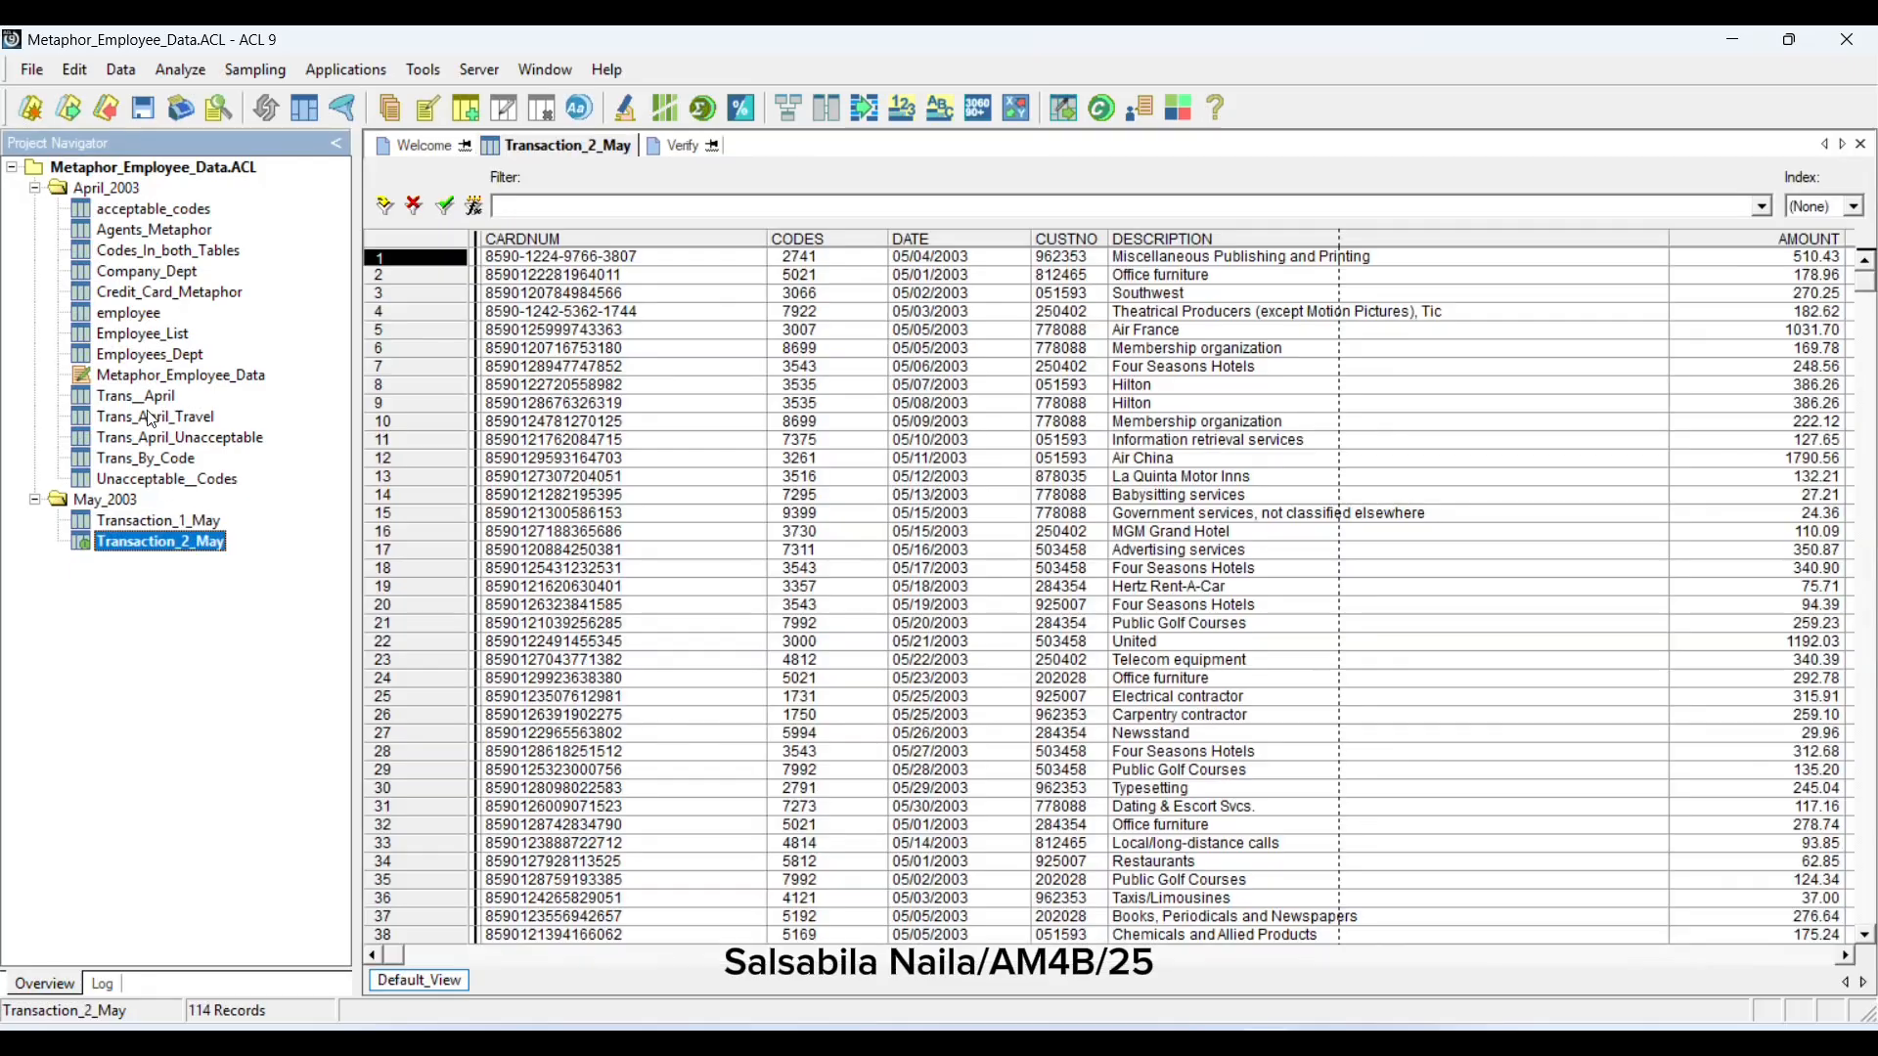
left_click(115, 69)
left_click(144, 379)
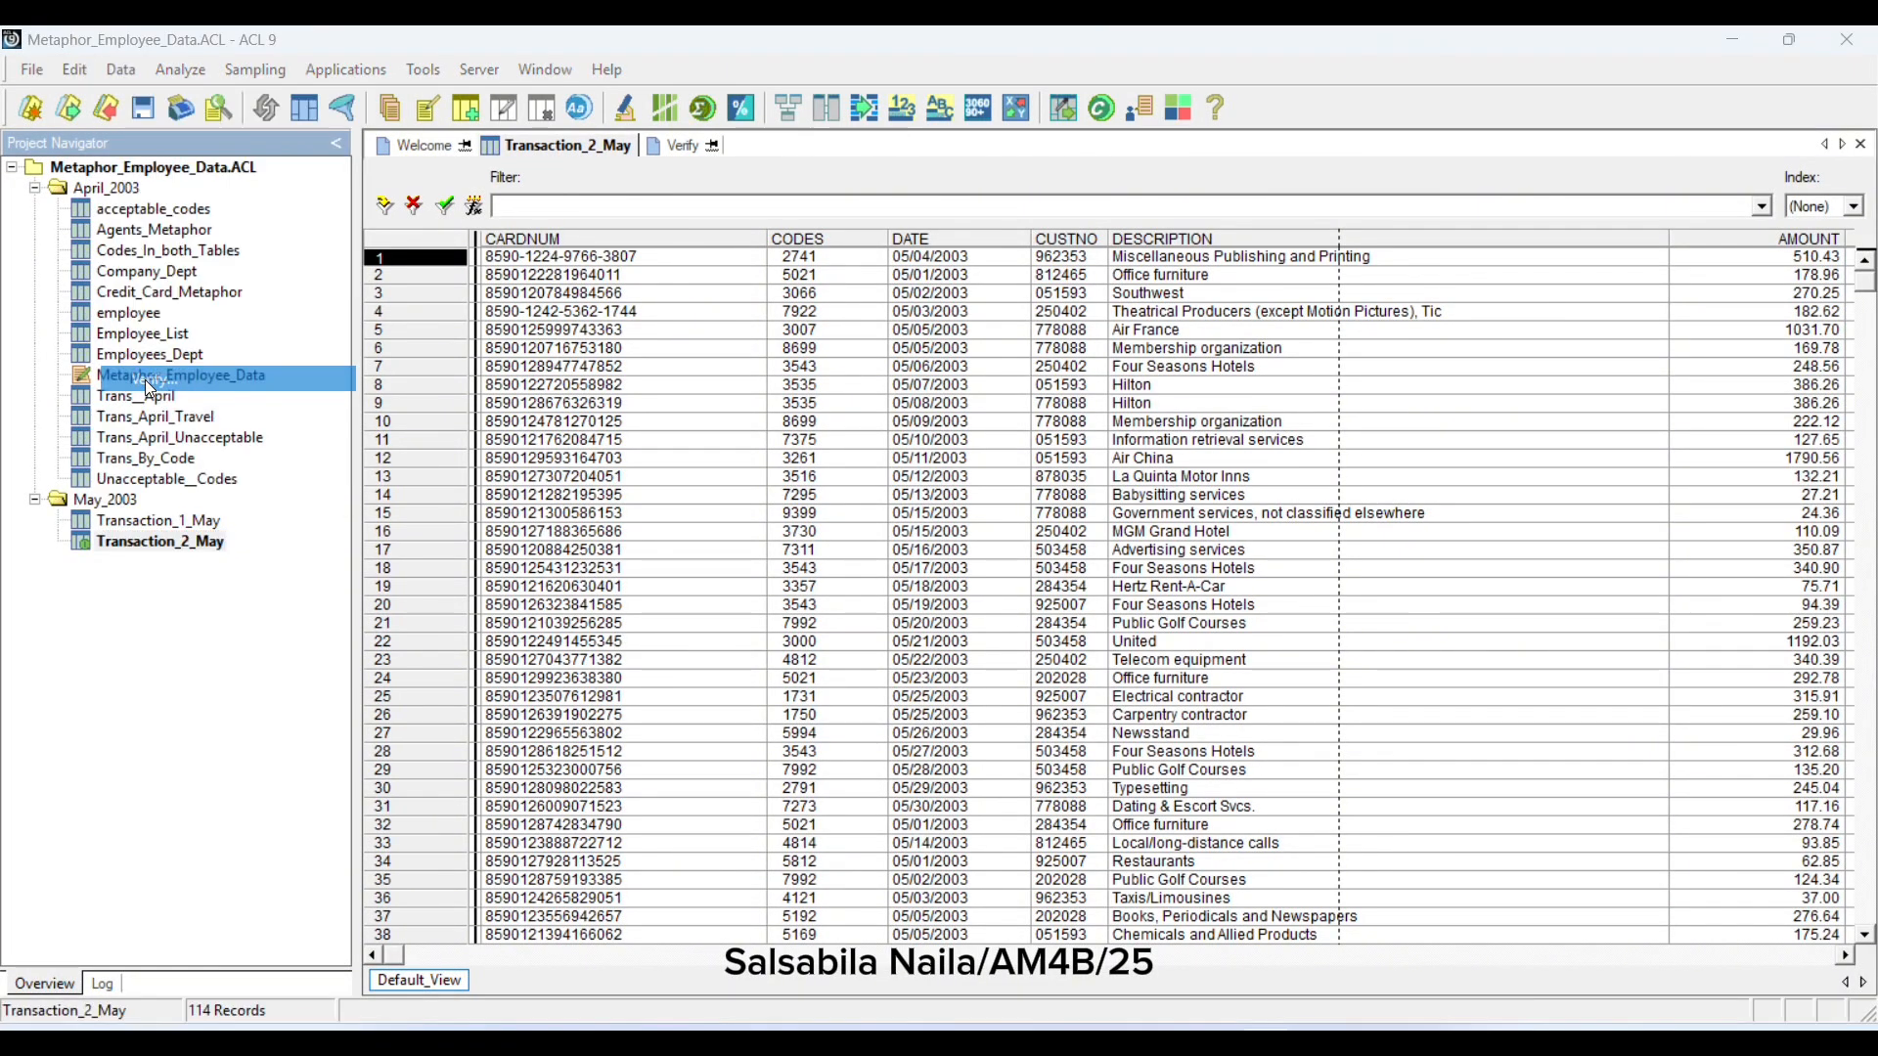
left_click(794, 423)
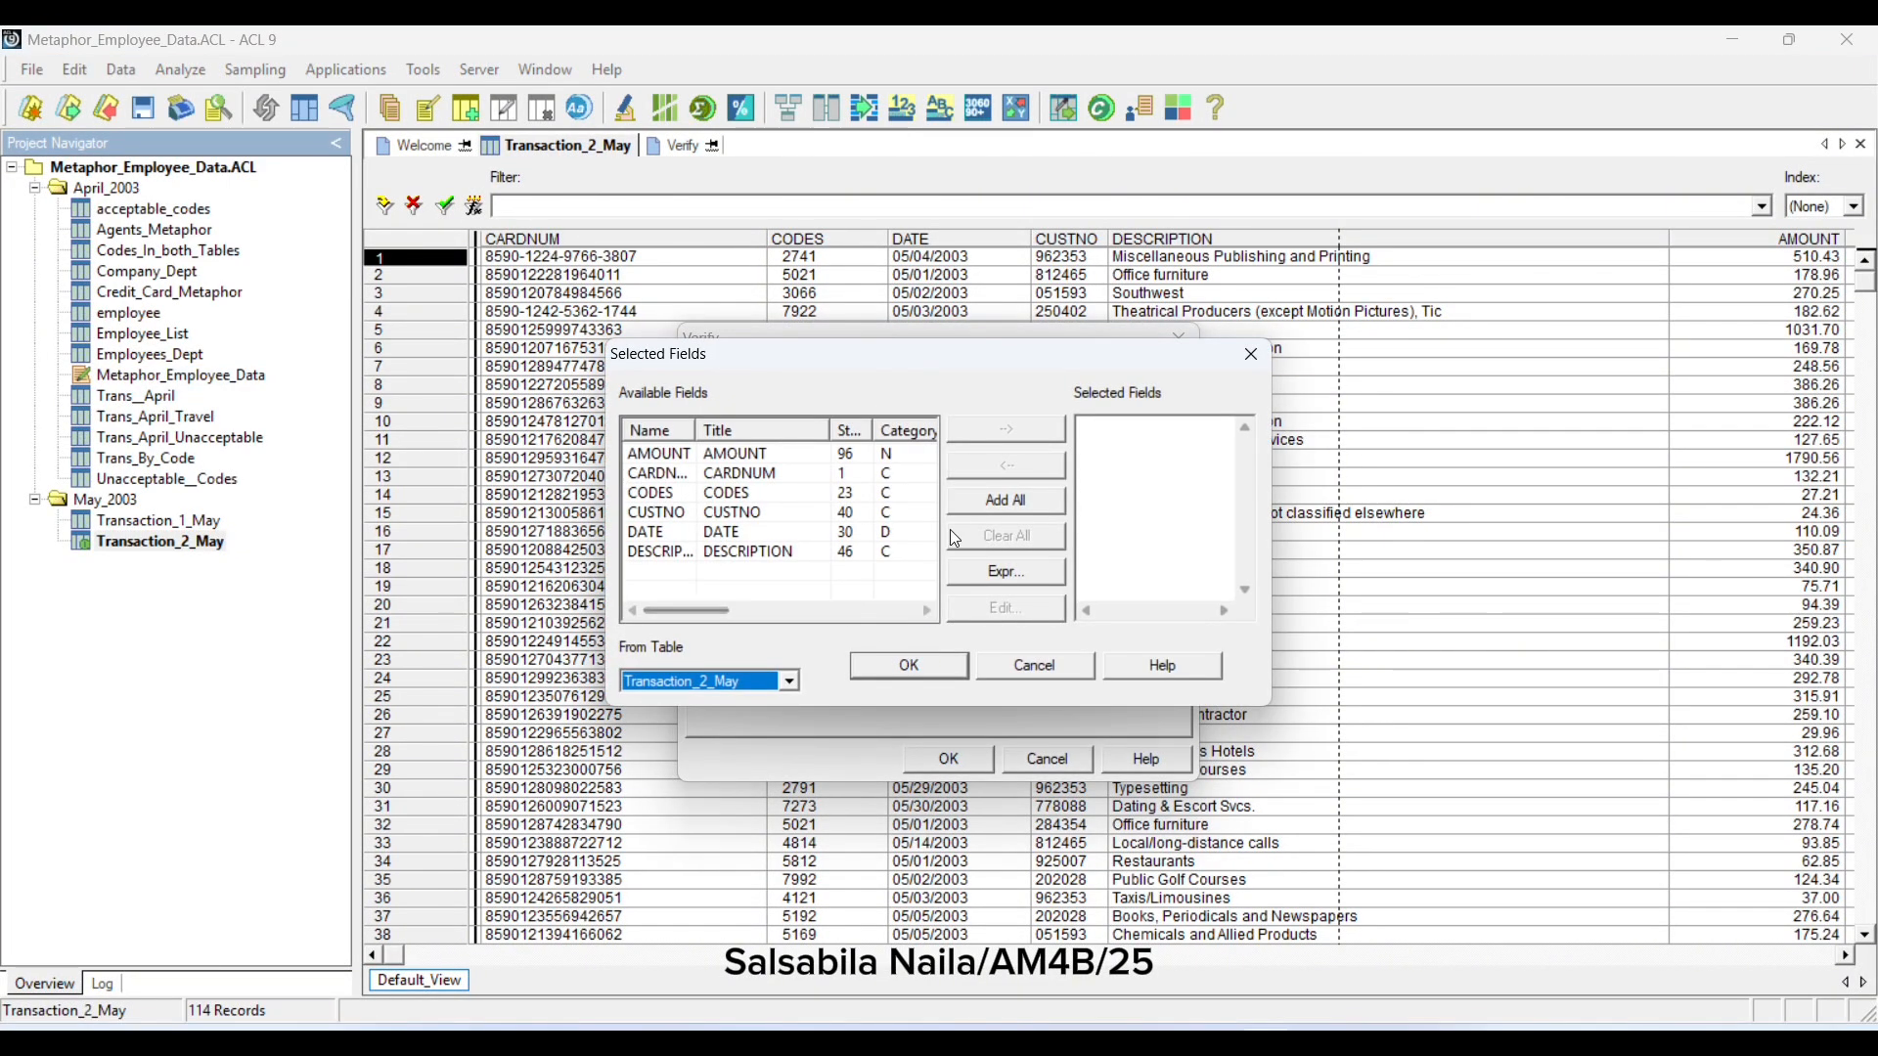
left_click(978, 501)
left_click(909, 667)
left_click(937, 760)
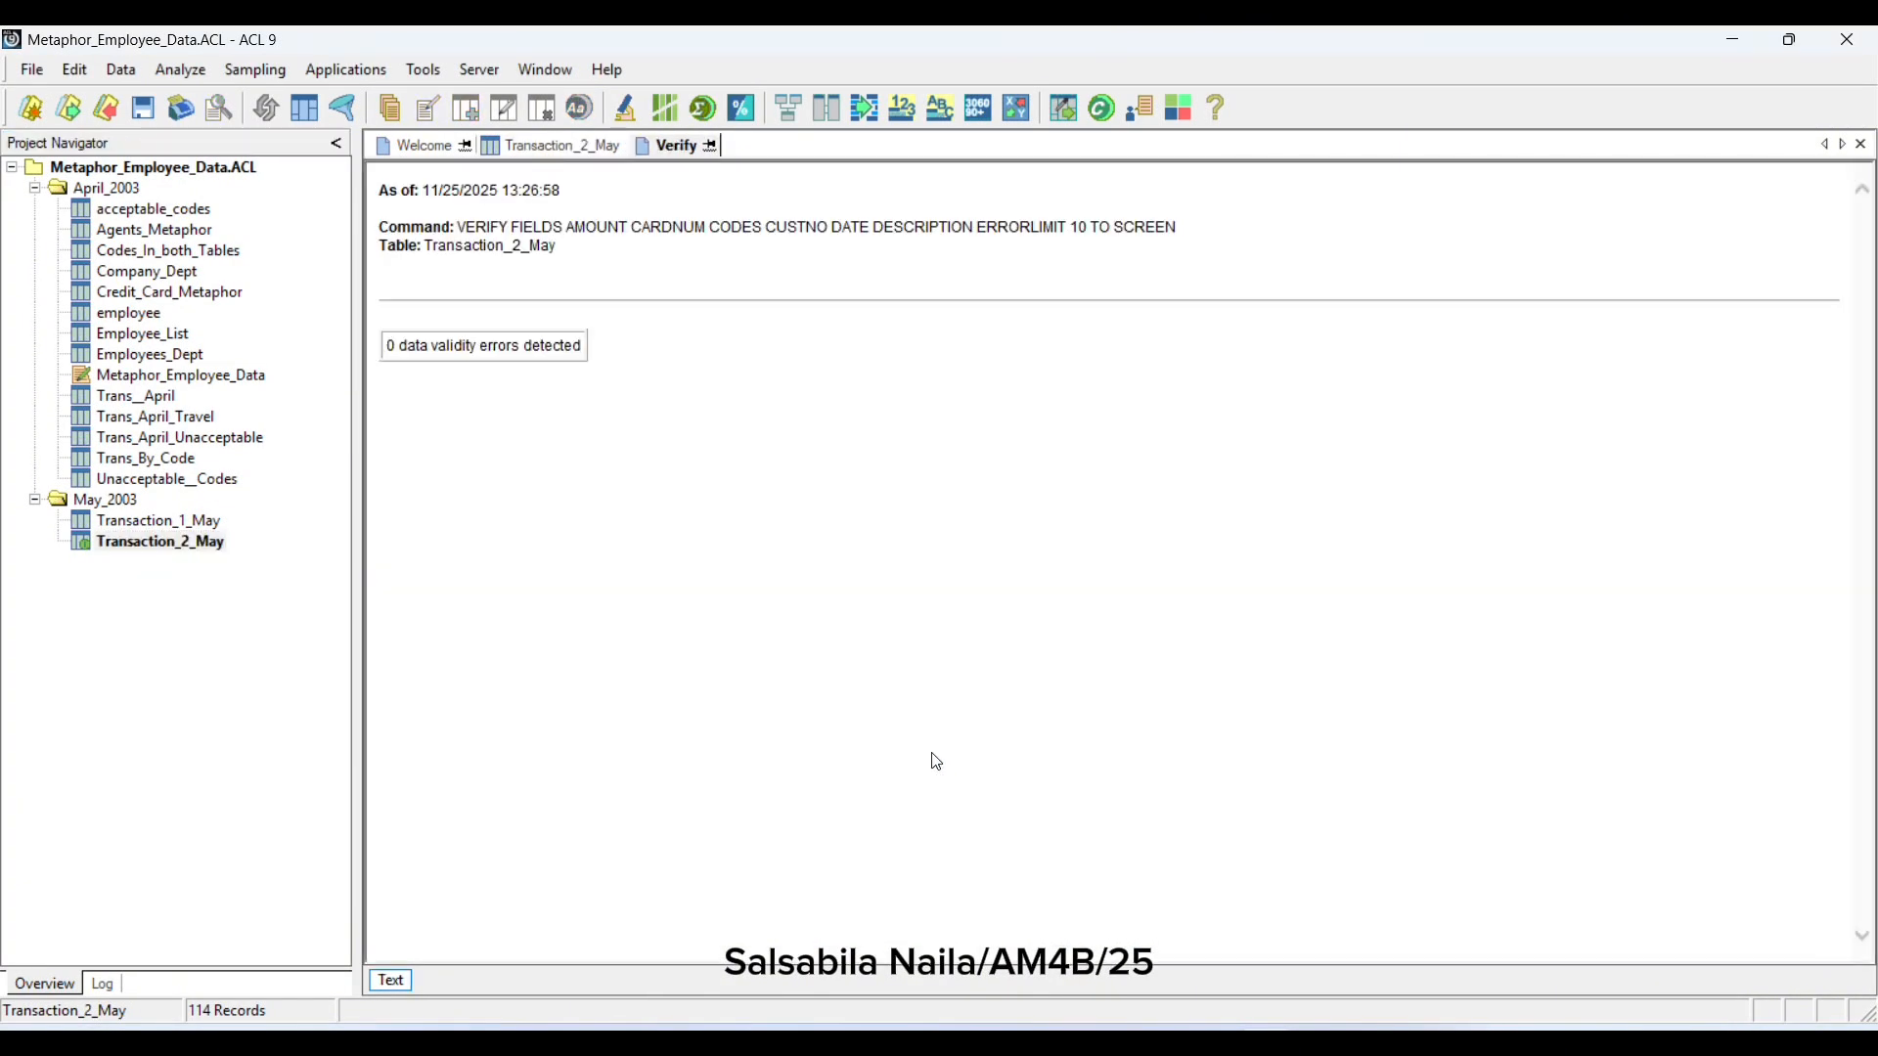
Open Transaction_1_May, run the DISPLAY command from the command line and pin its results tab
double_click(157, 520)
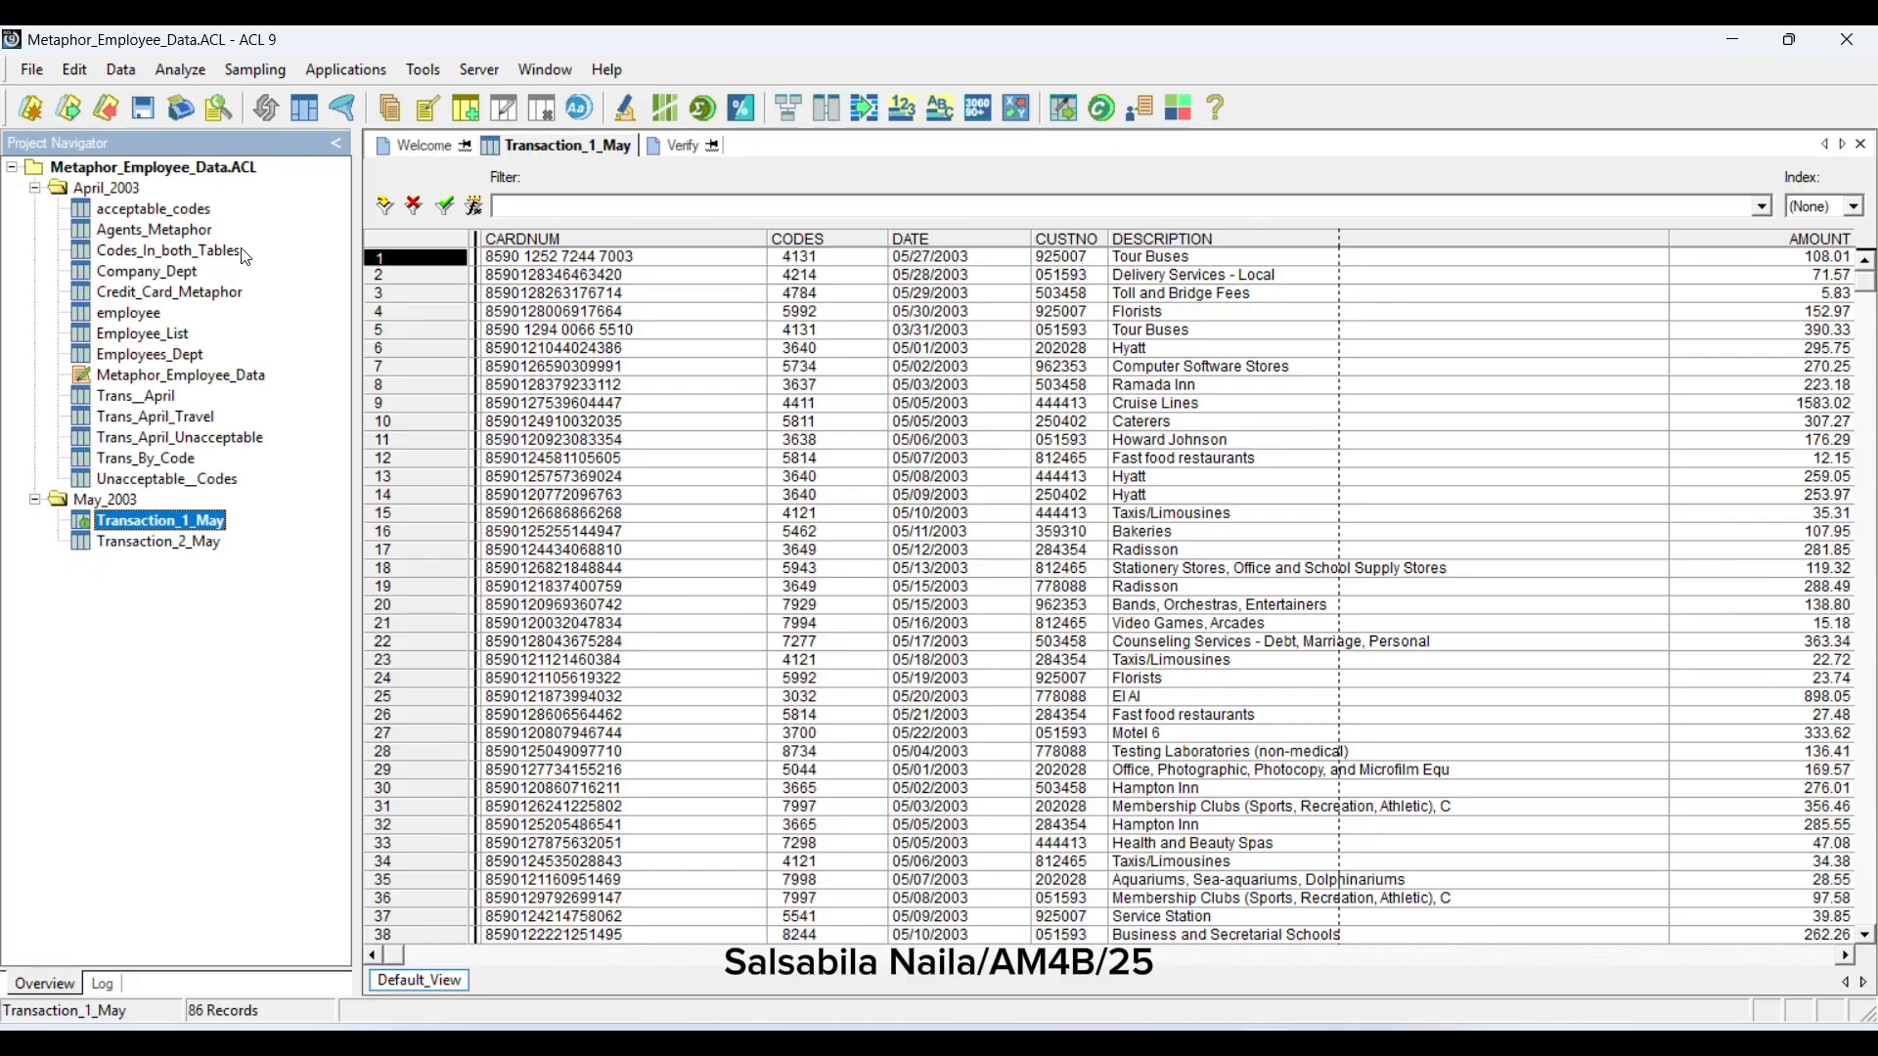
left_click(557, 68)
left_click(565, 94)
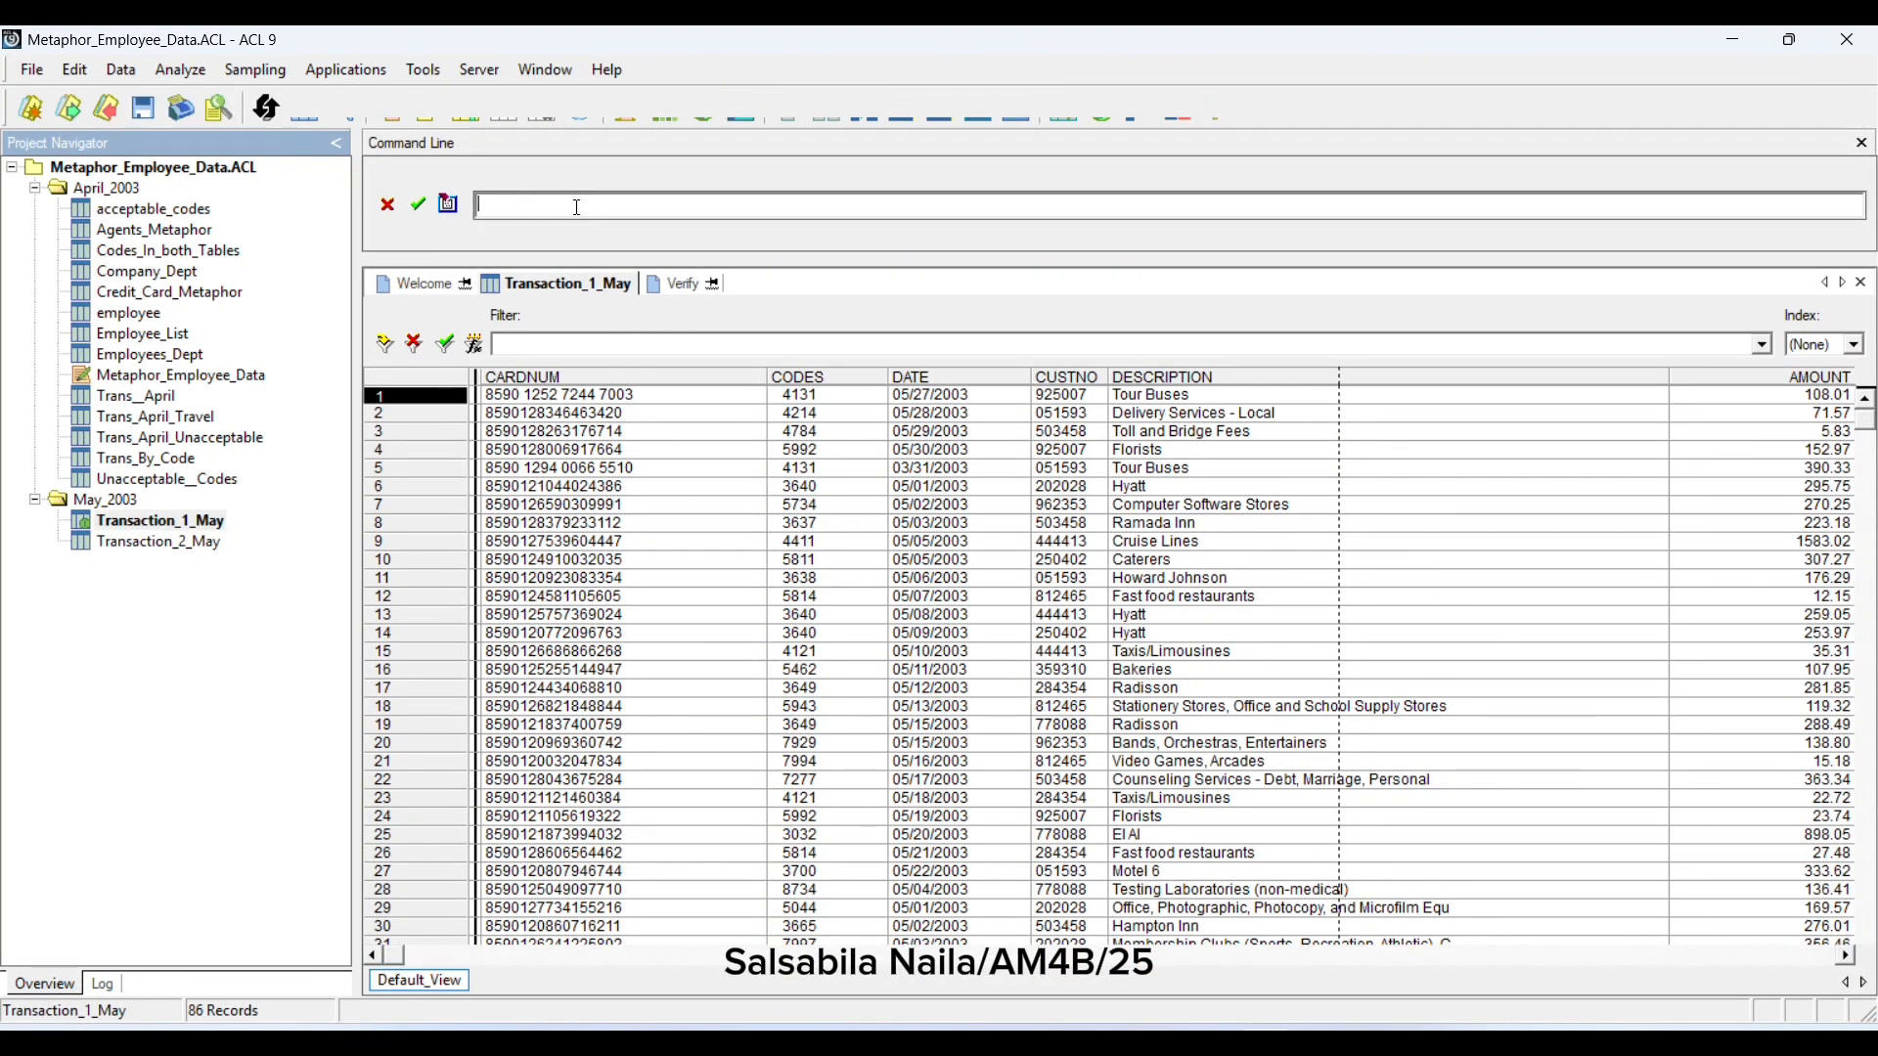
left_click(577, 208)
type("DISPAL")
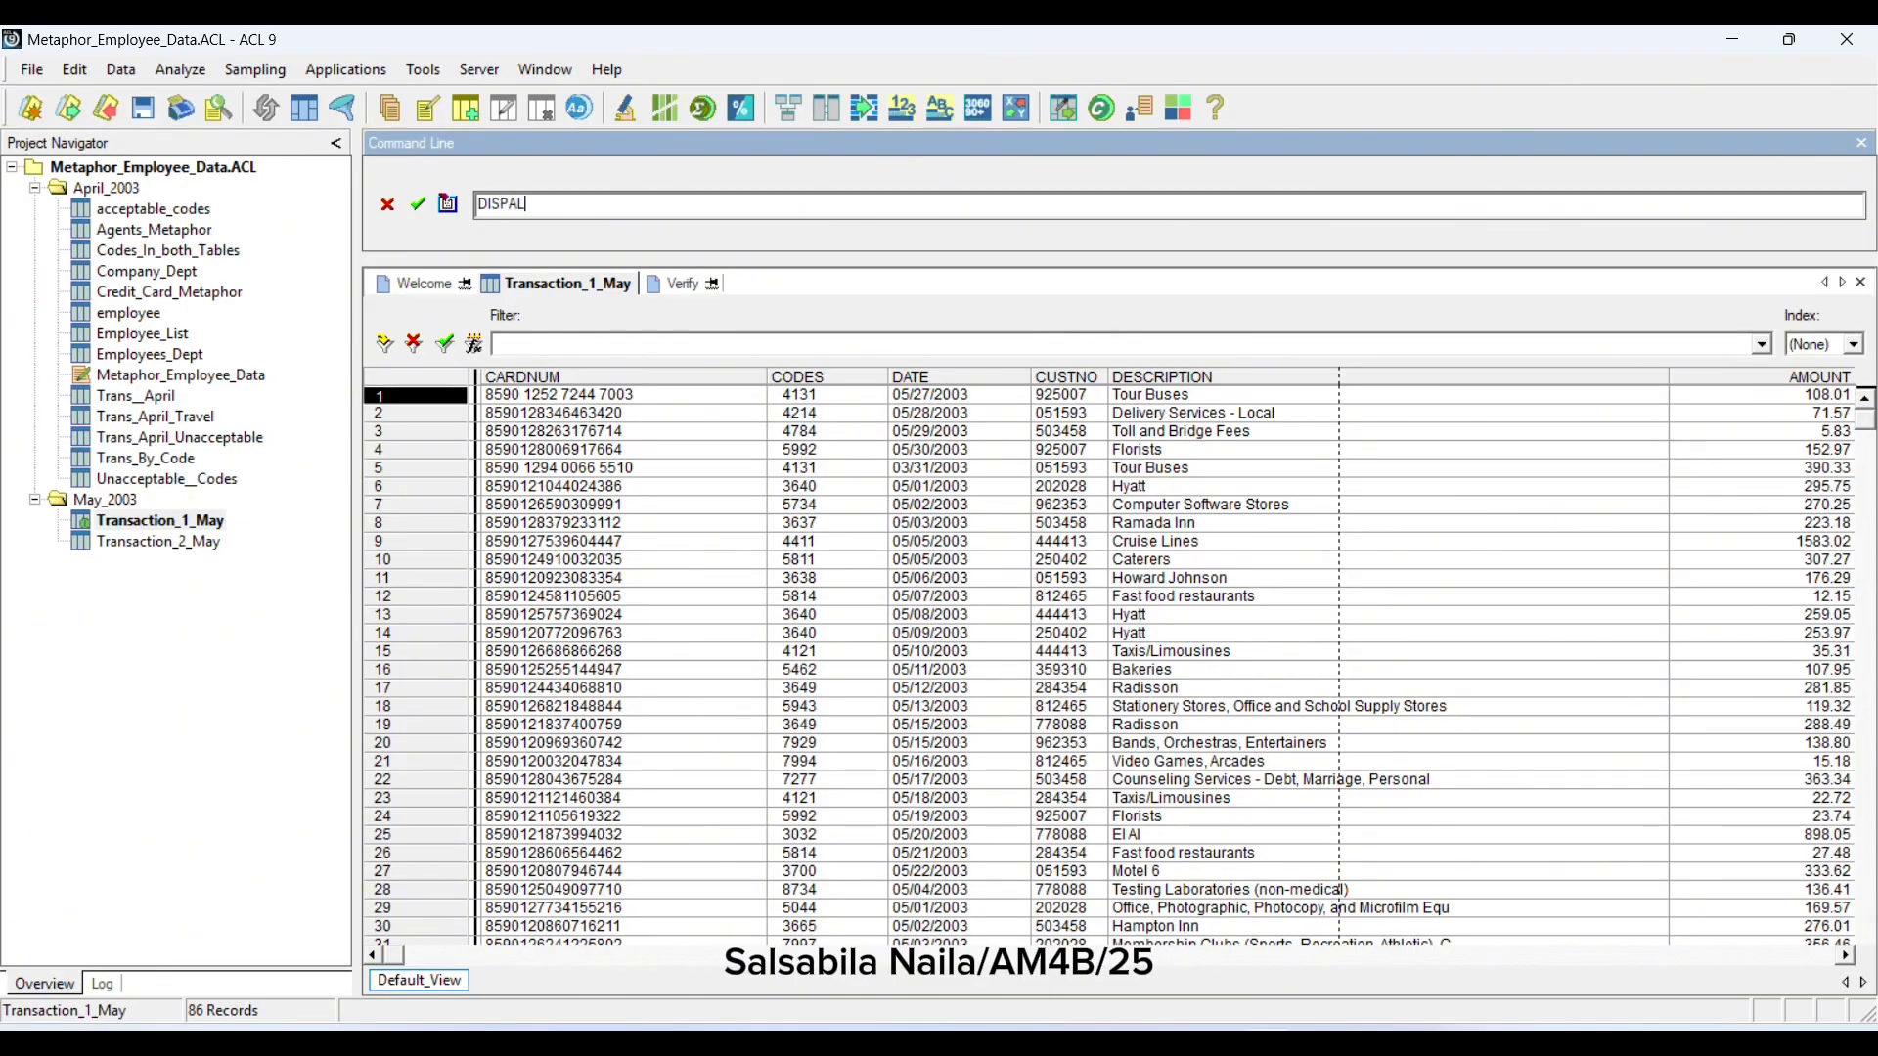
key("BackSpace")
type("LAY")
key("Return")
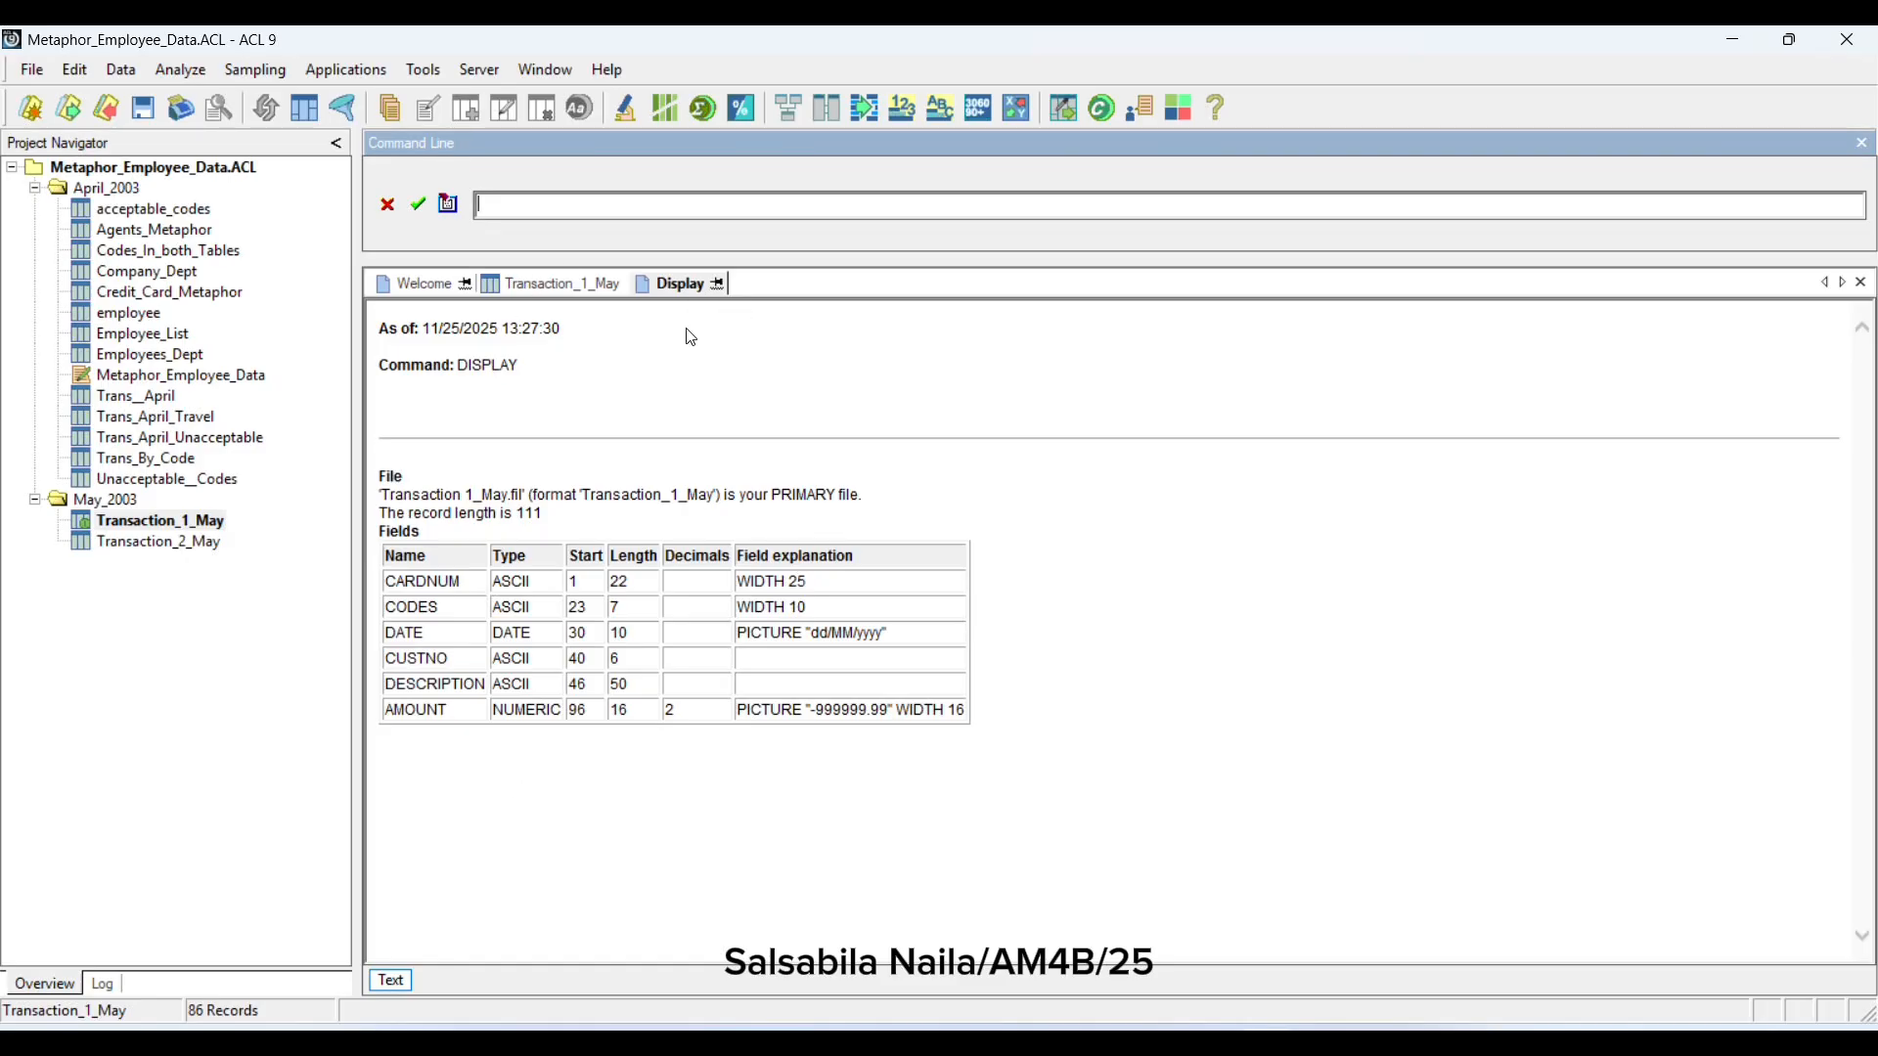
left_click(717, 286)
Run the DISPLAY command on Transaction_2_May, pin its results tab and return to Transaction_1_May's pinned field listing
double_click(206, 544)
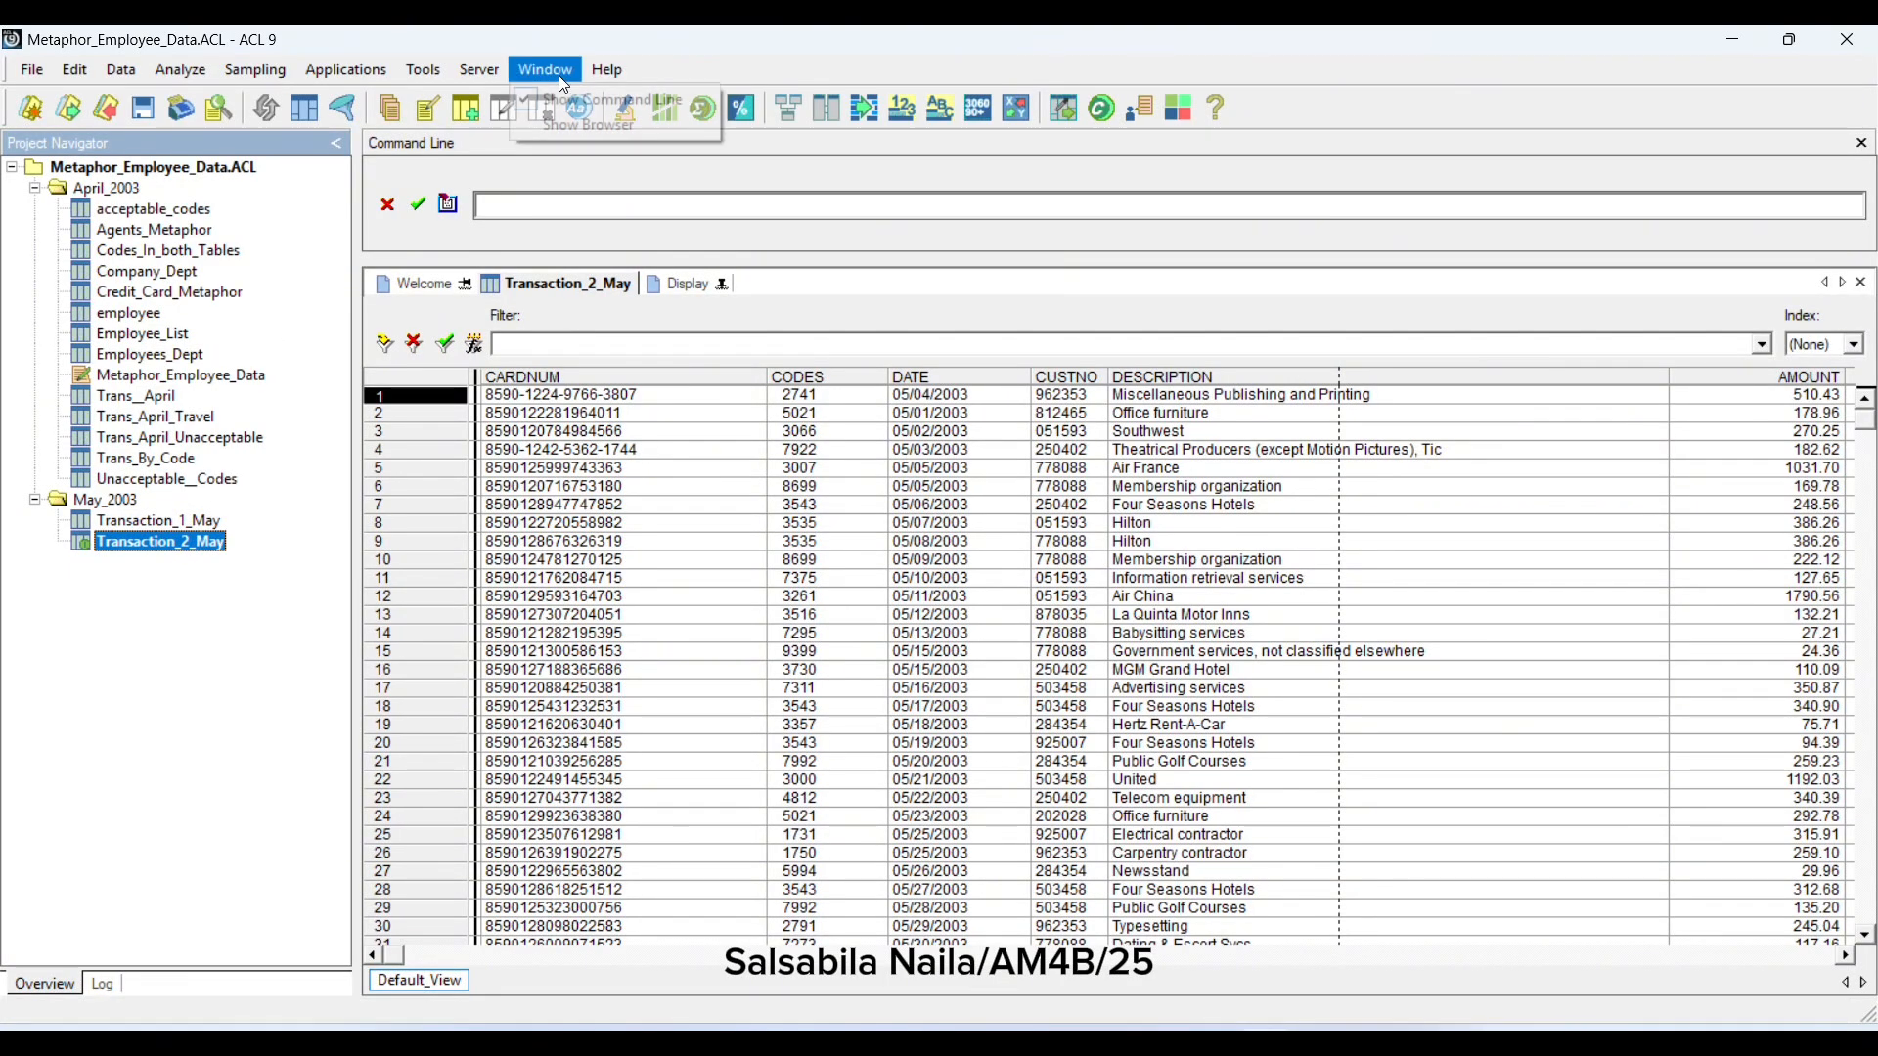
left_click(560, 74)
left_click(571, 110)
left_click(574, 70)
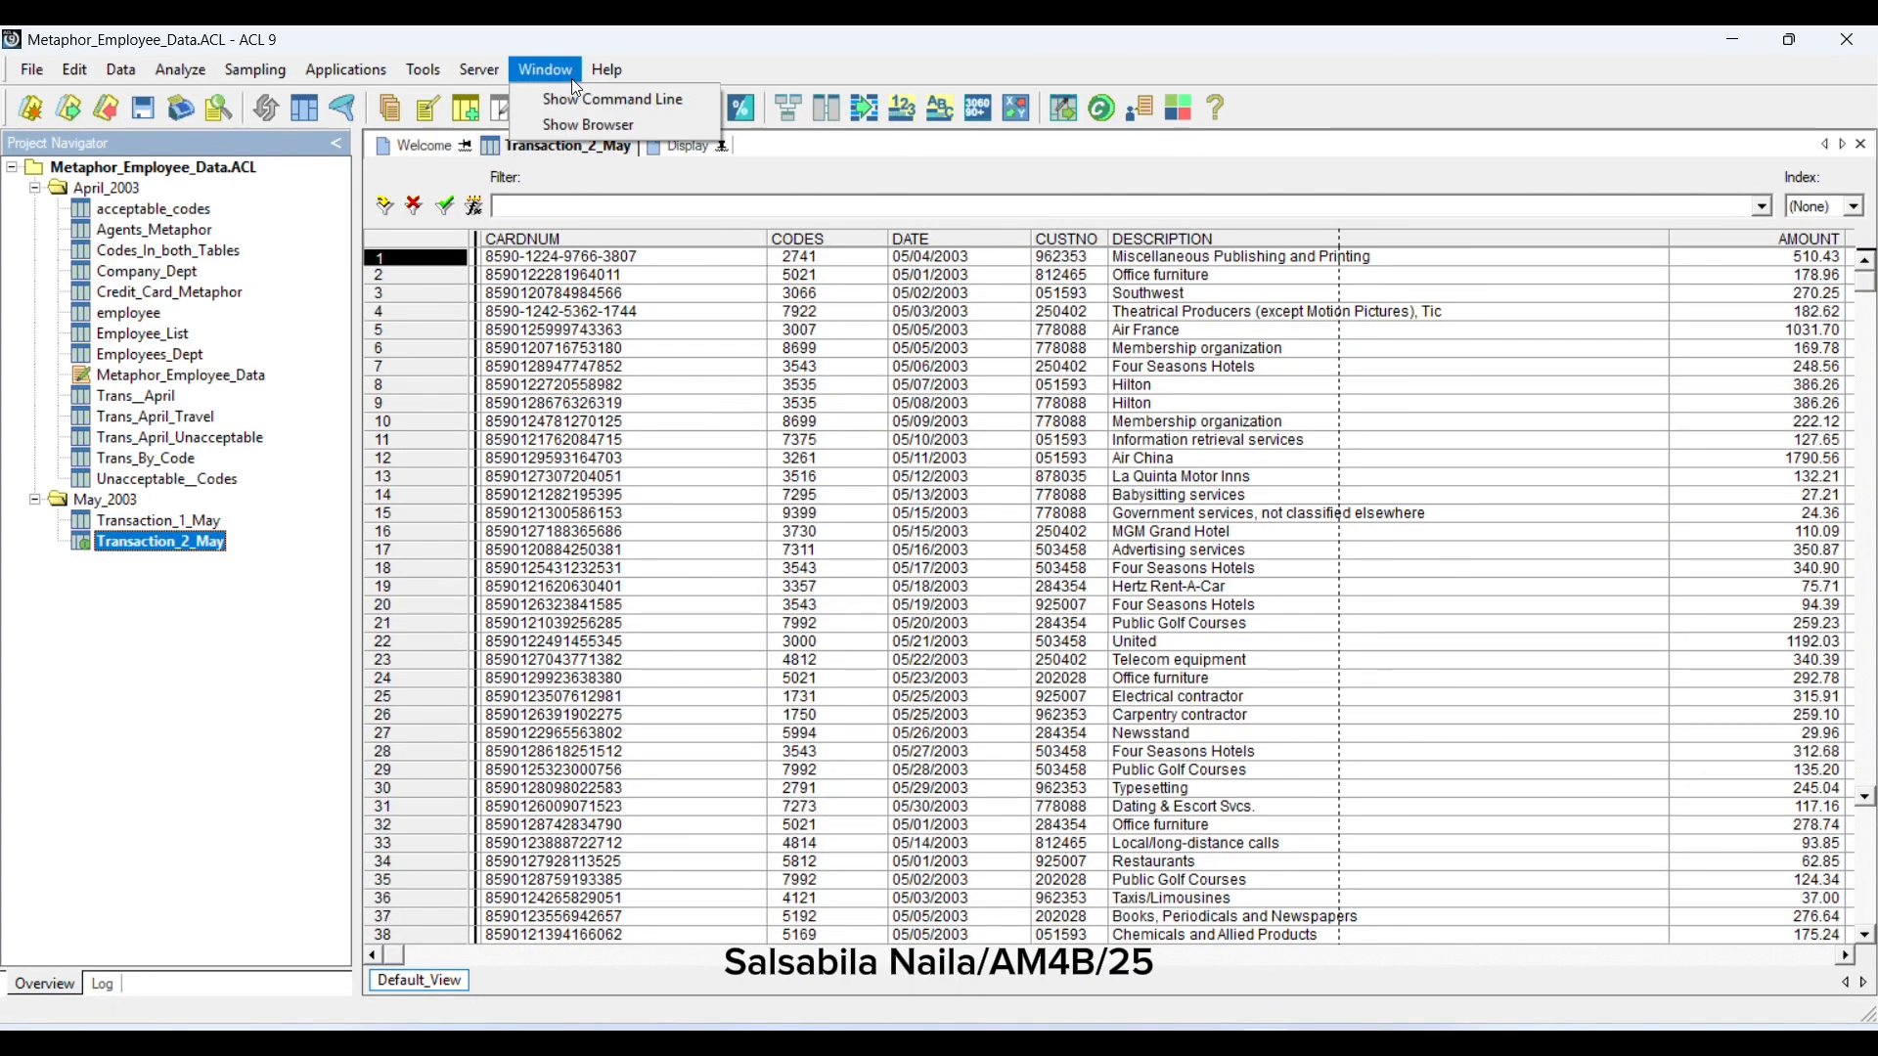
left_click(587, 92)
type("DISPLAY")
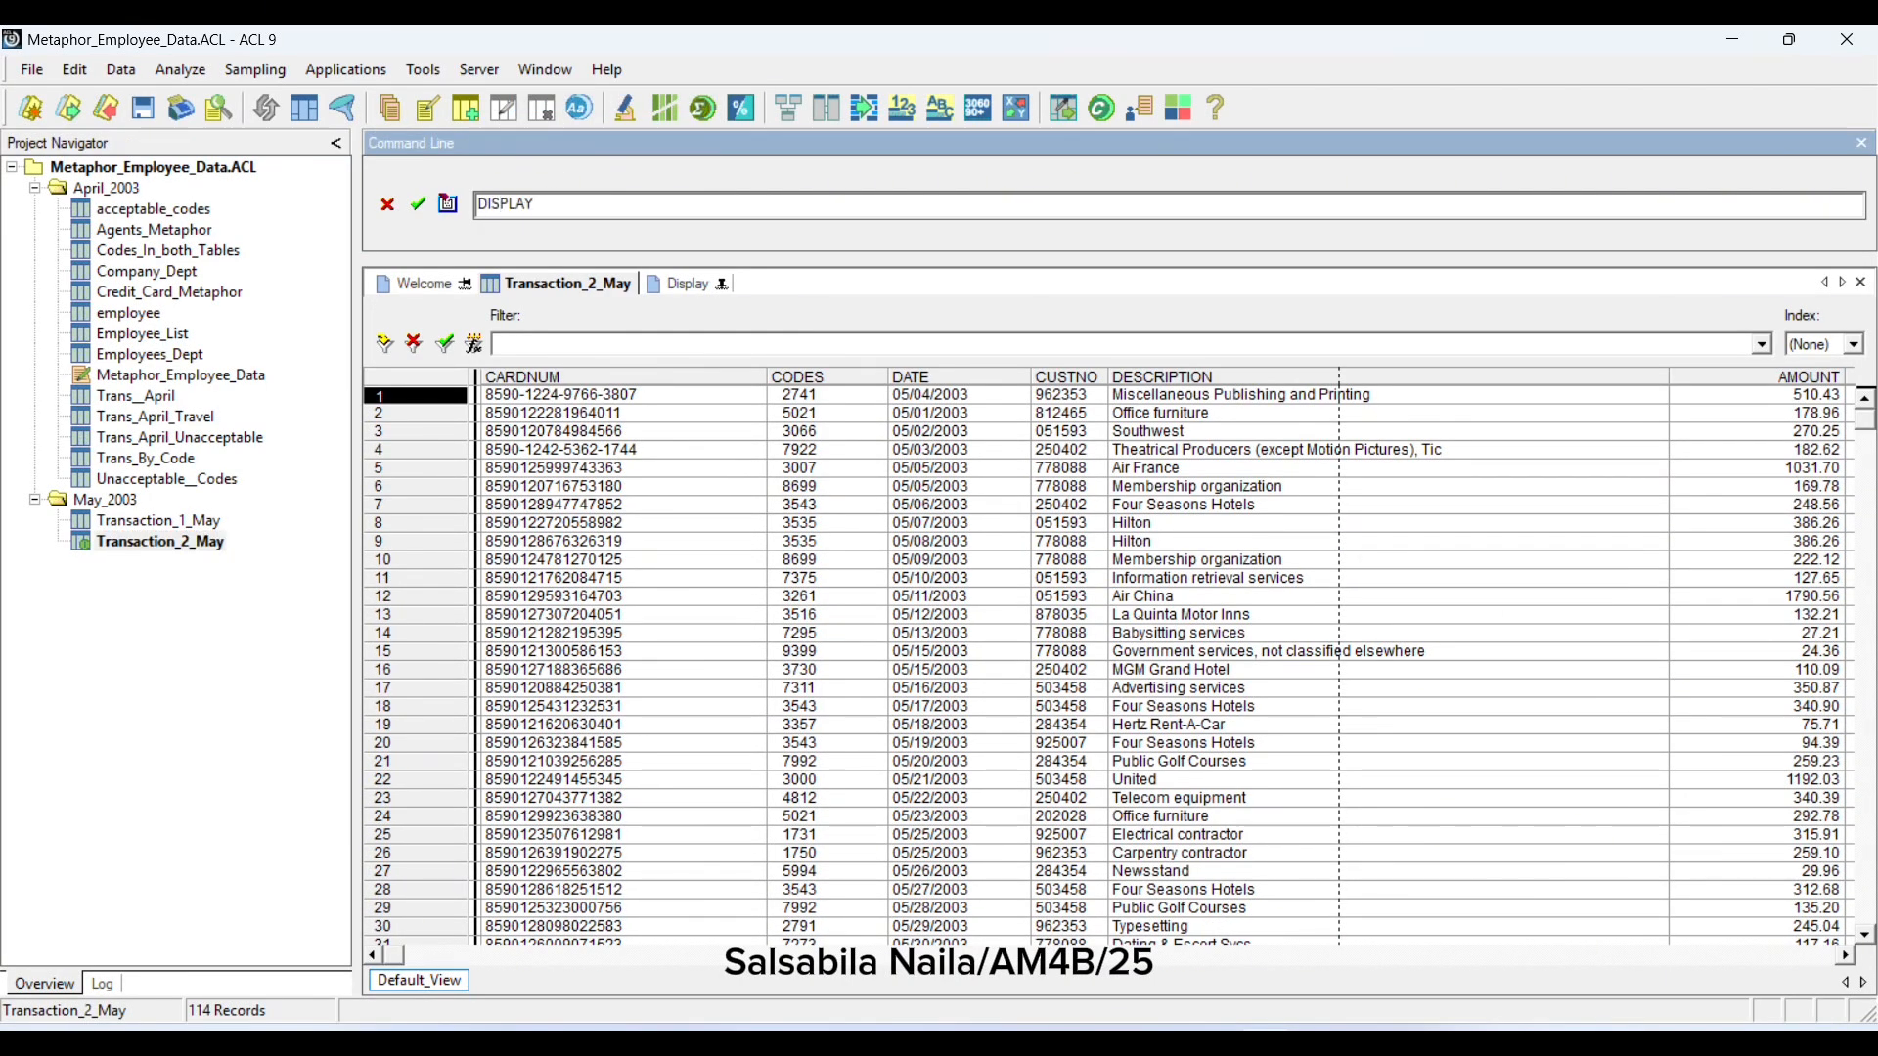
key("Return")
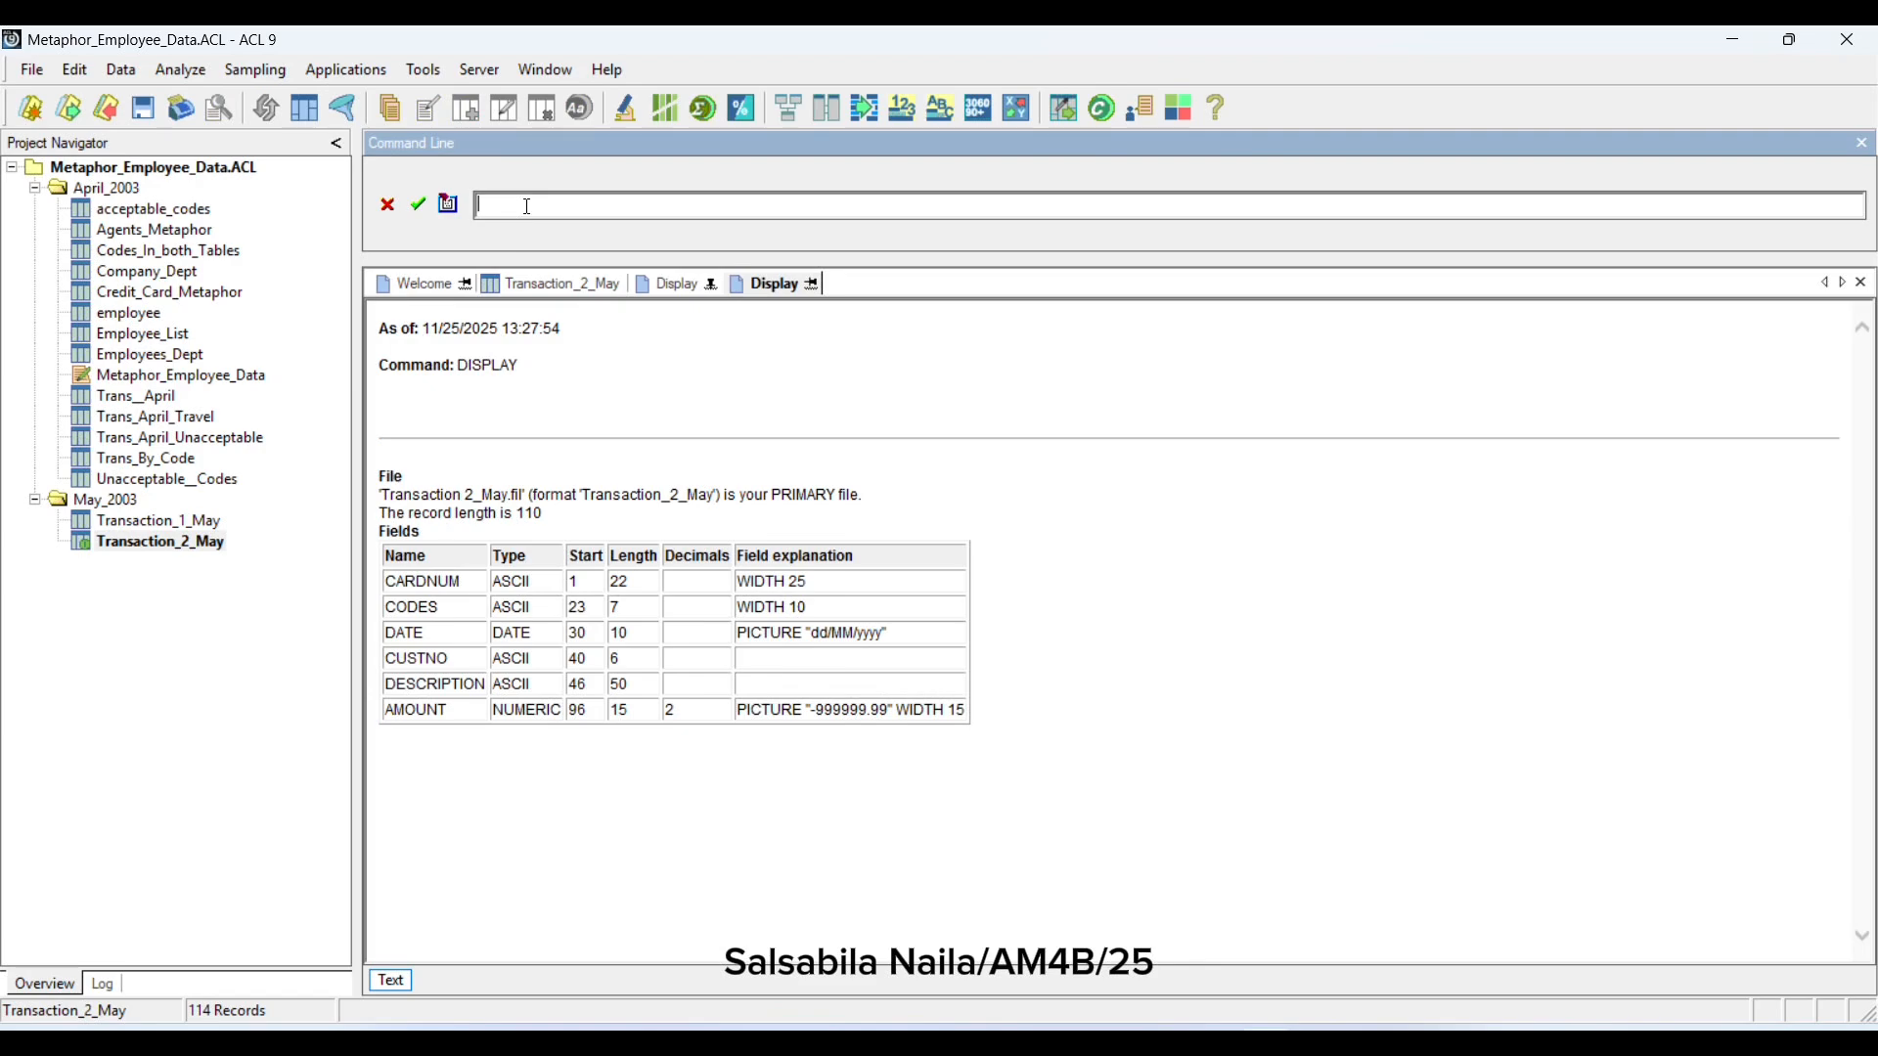
left_click(803, 282)
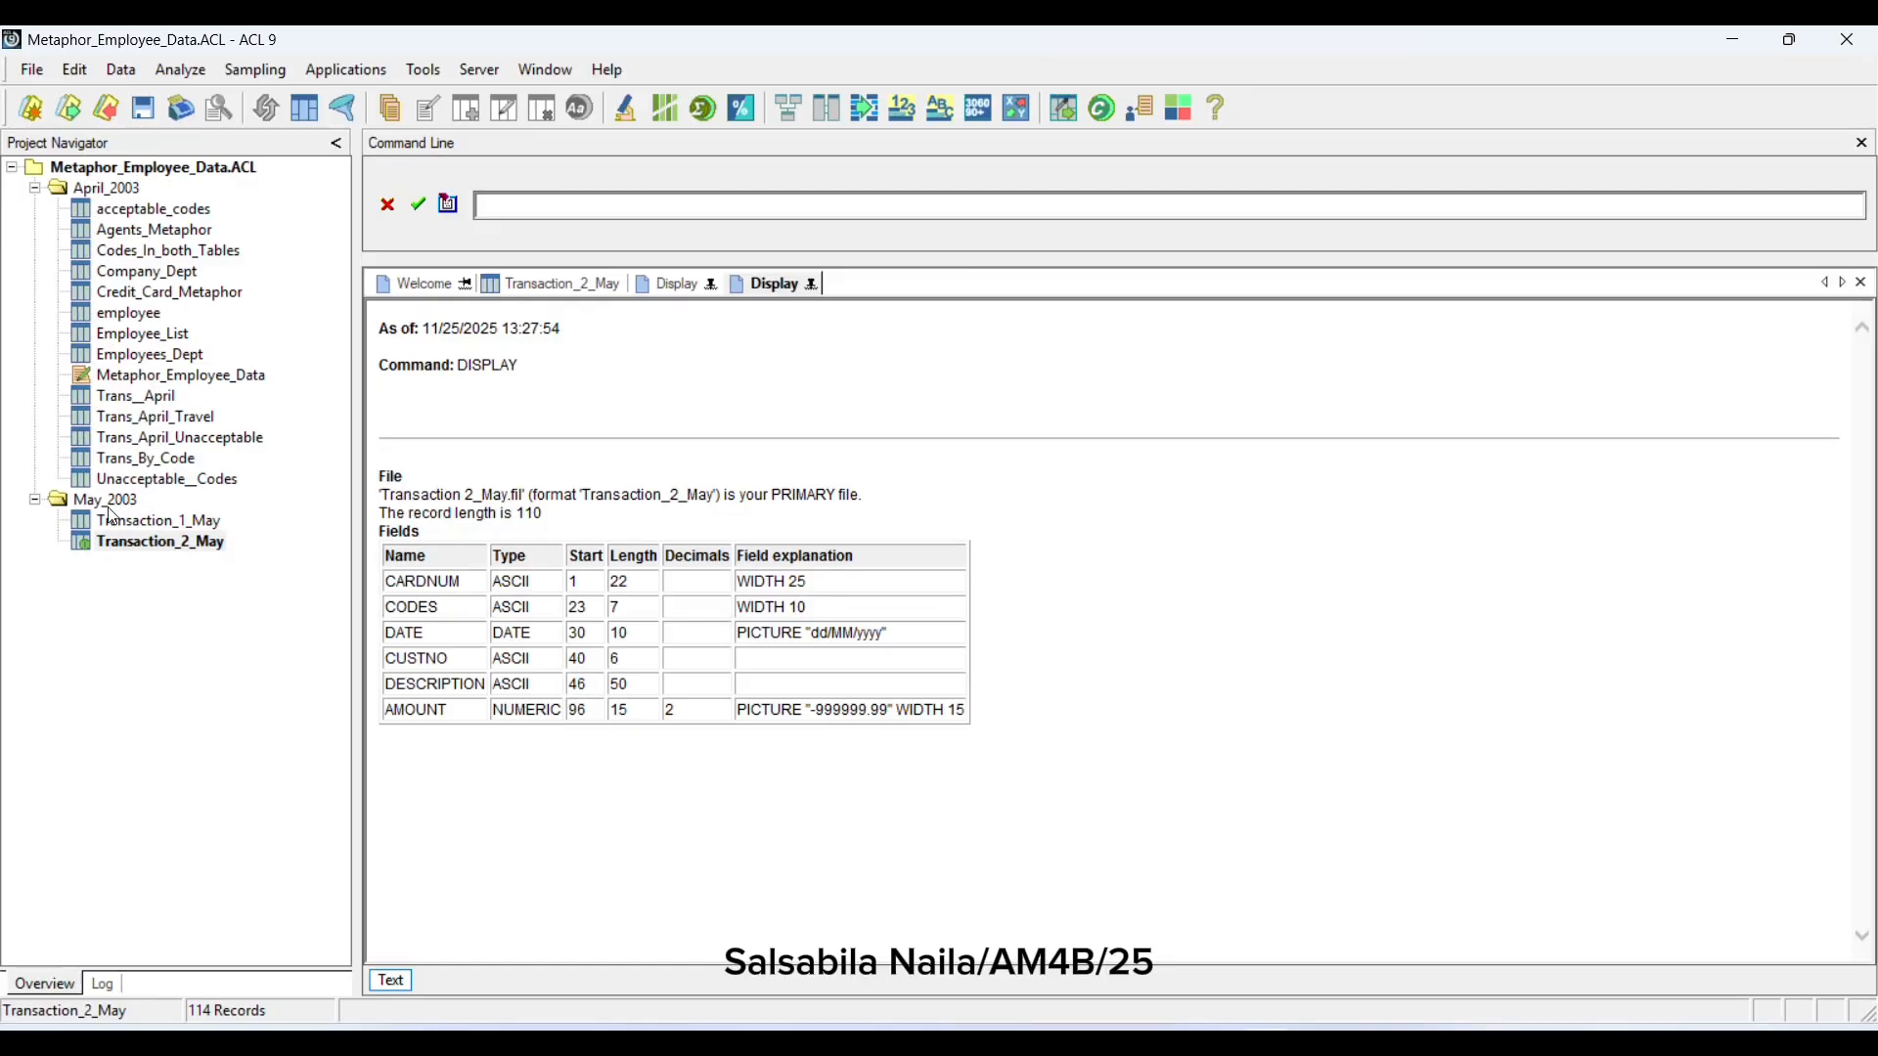
left_click(665, 281)
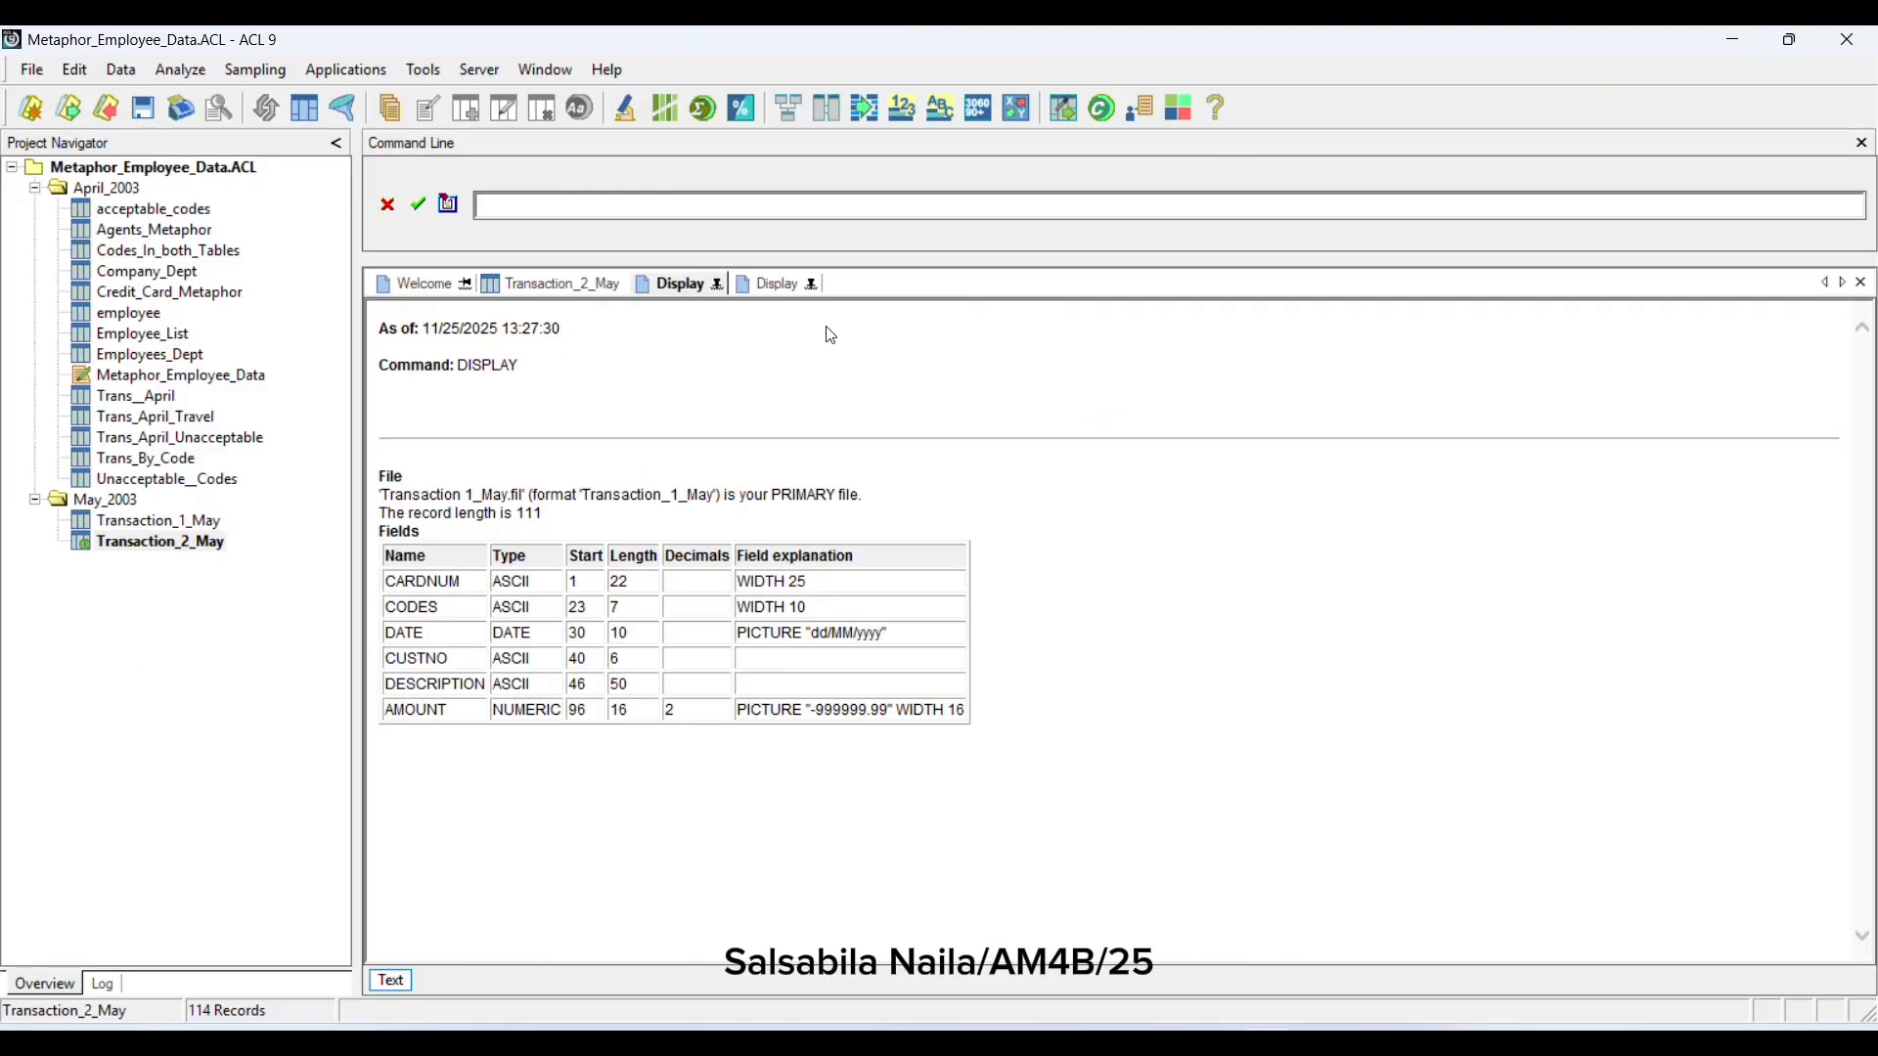
In the Transaction_1_May table layout, set the AMOUNT field's length to 15 and close the layout
left_click(186, 520)
double_click(186, 521)
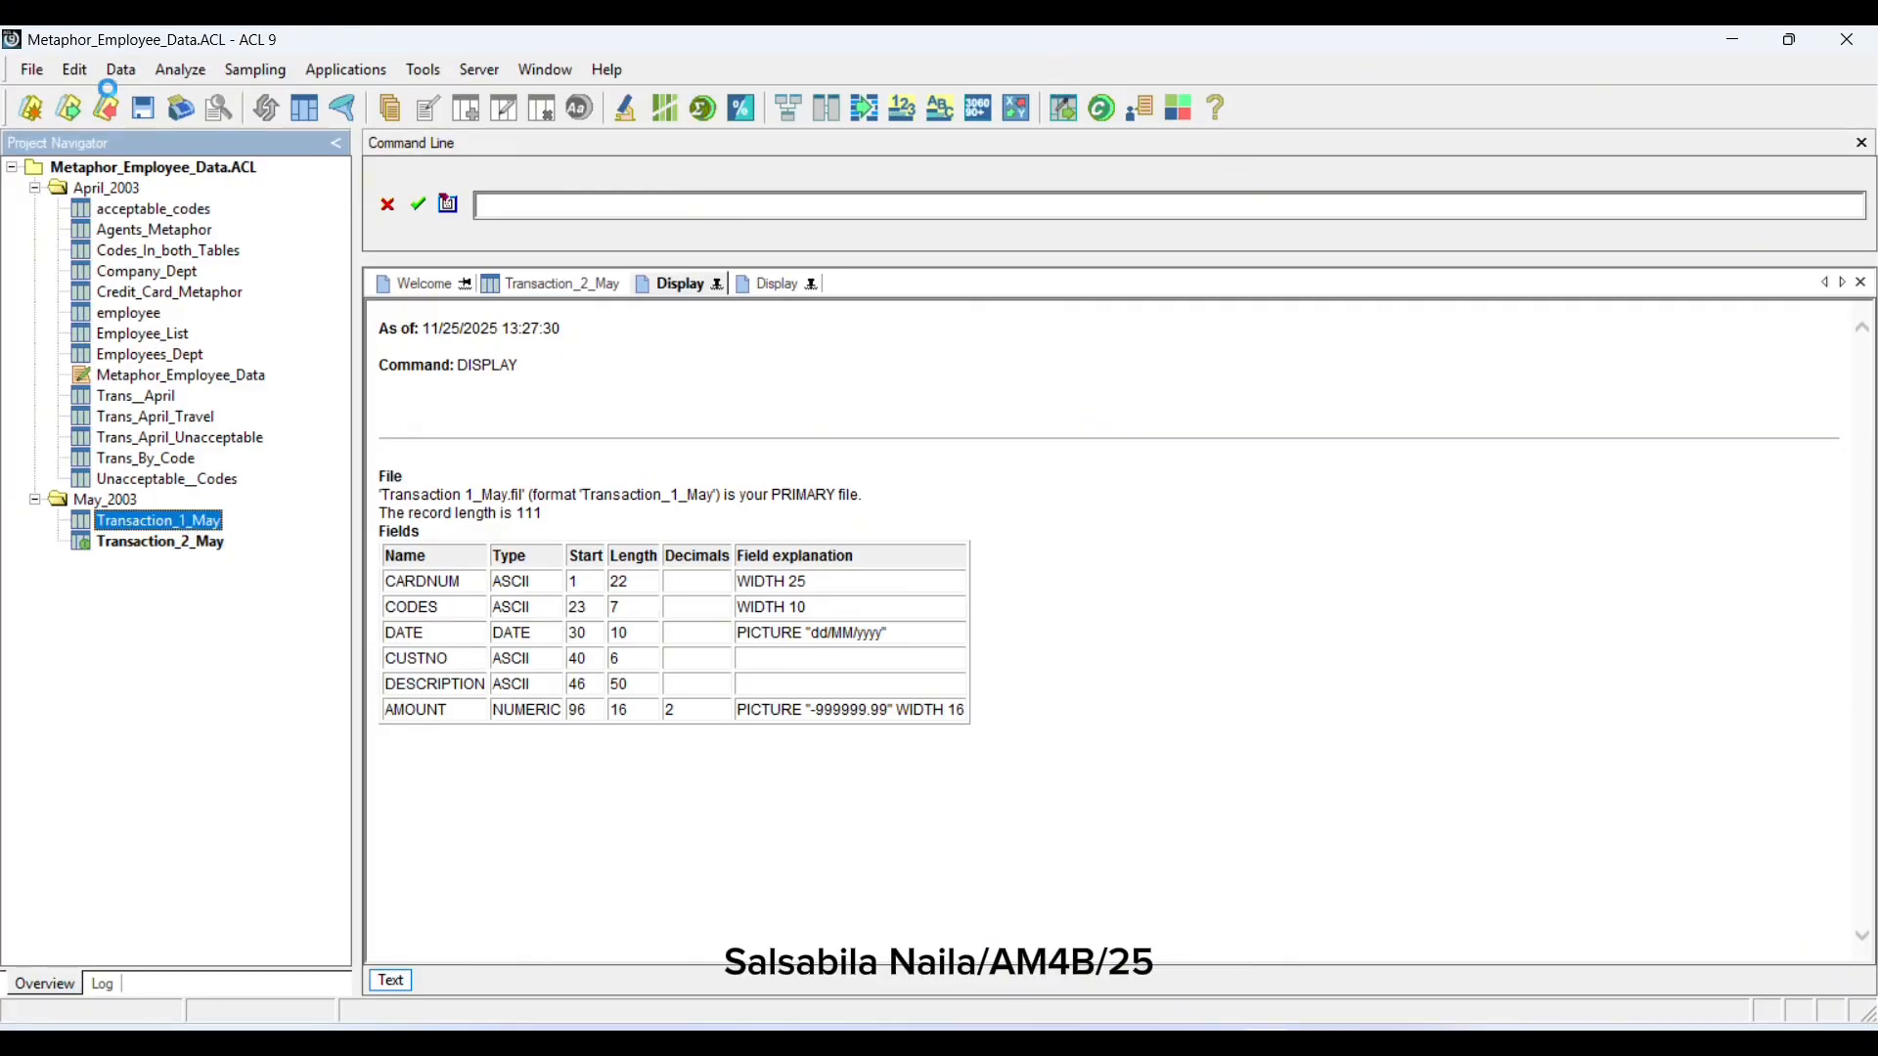
left_click(77, 70)
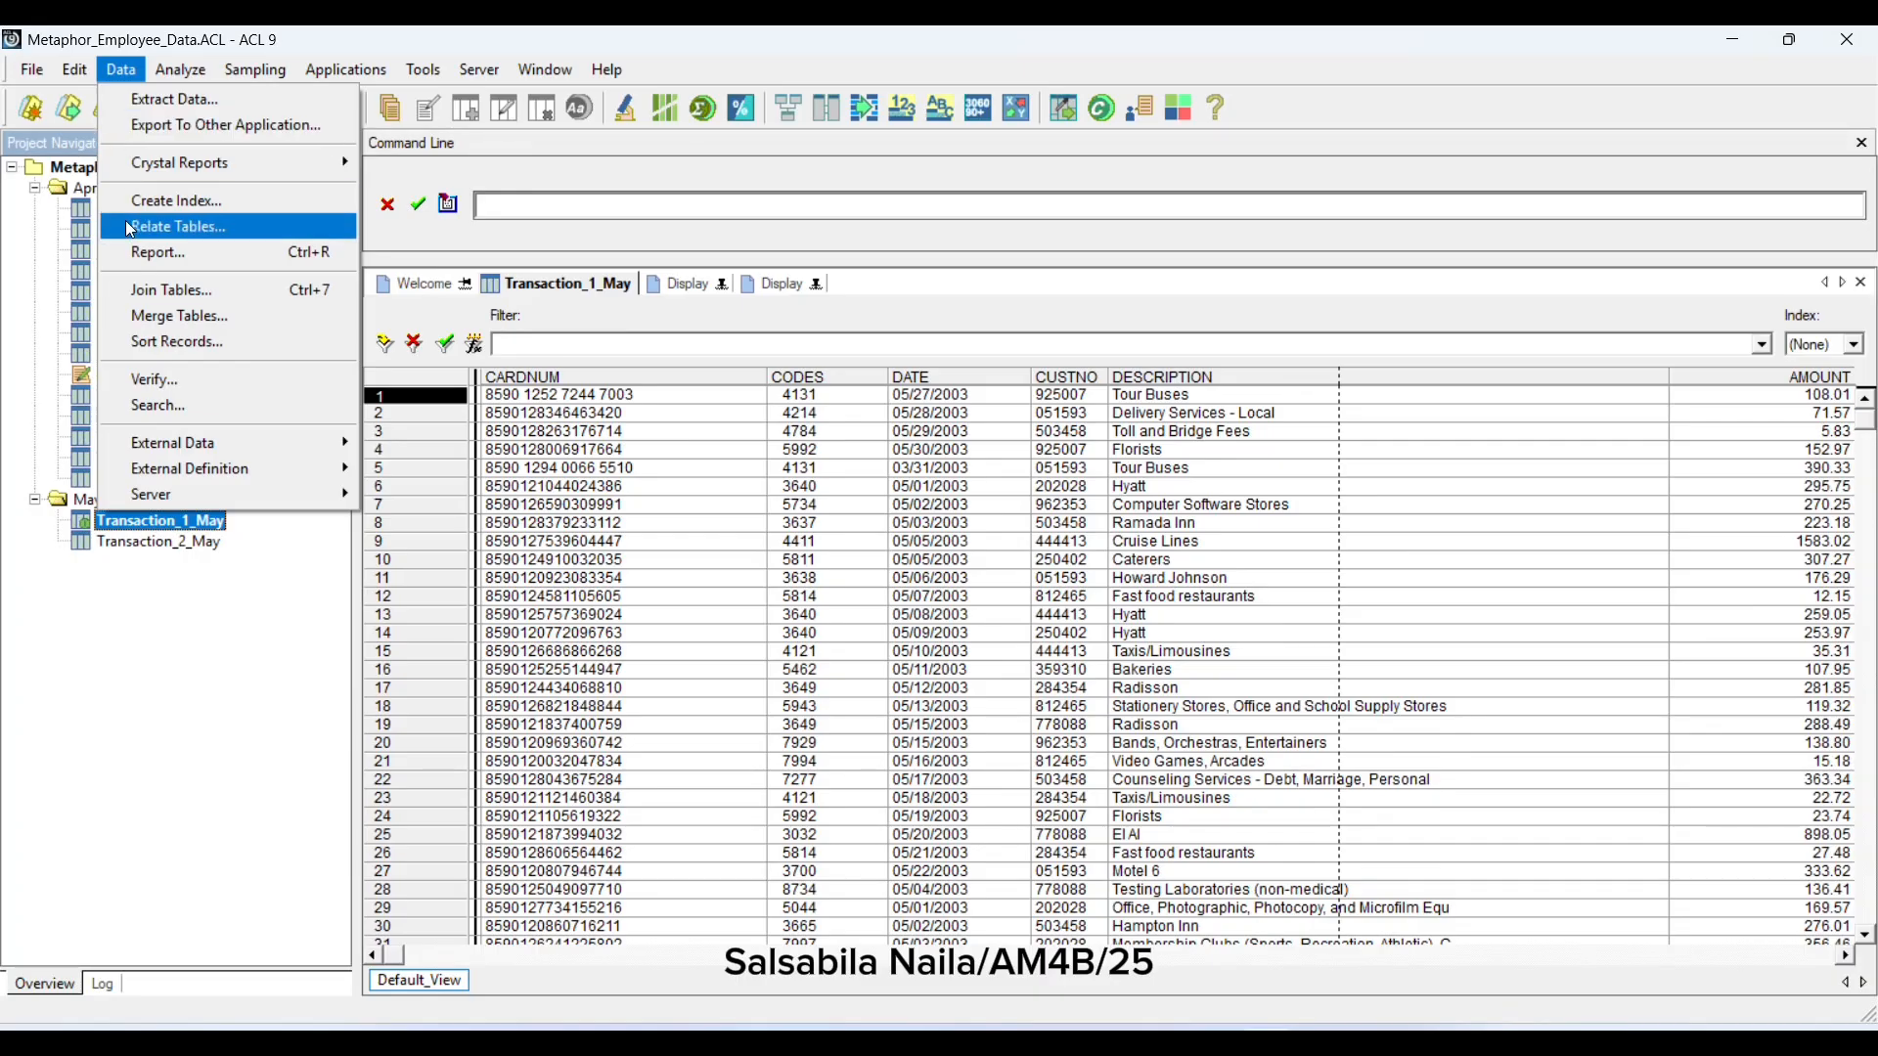
left_click(82, 266)
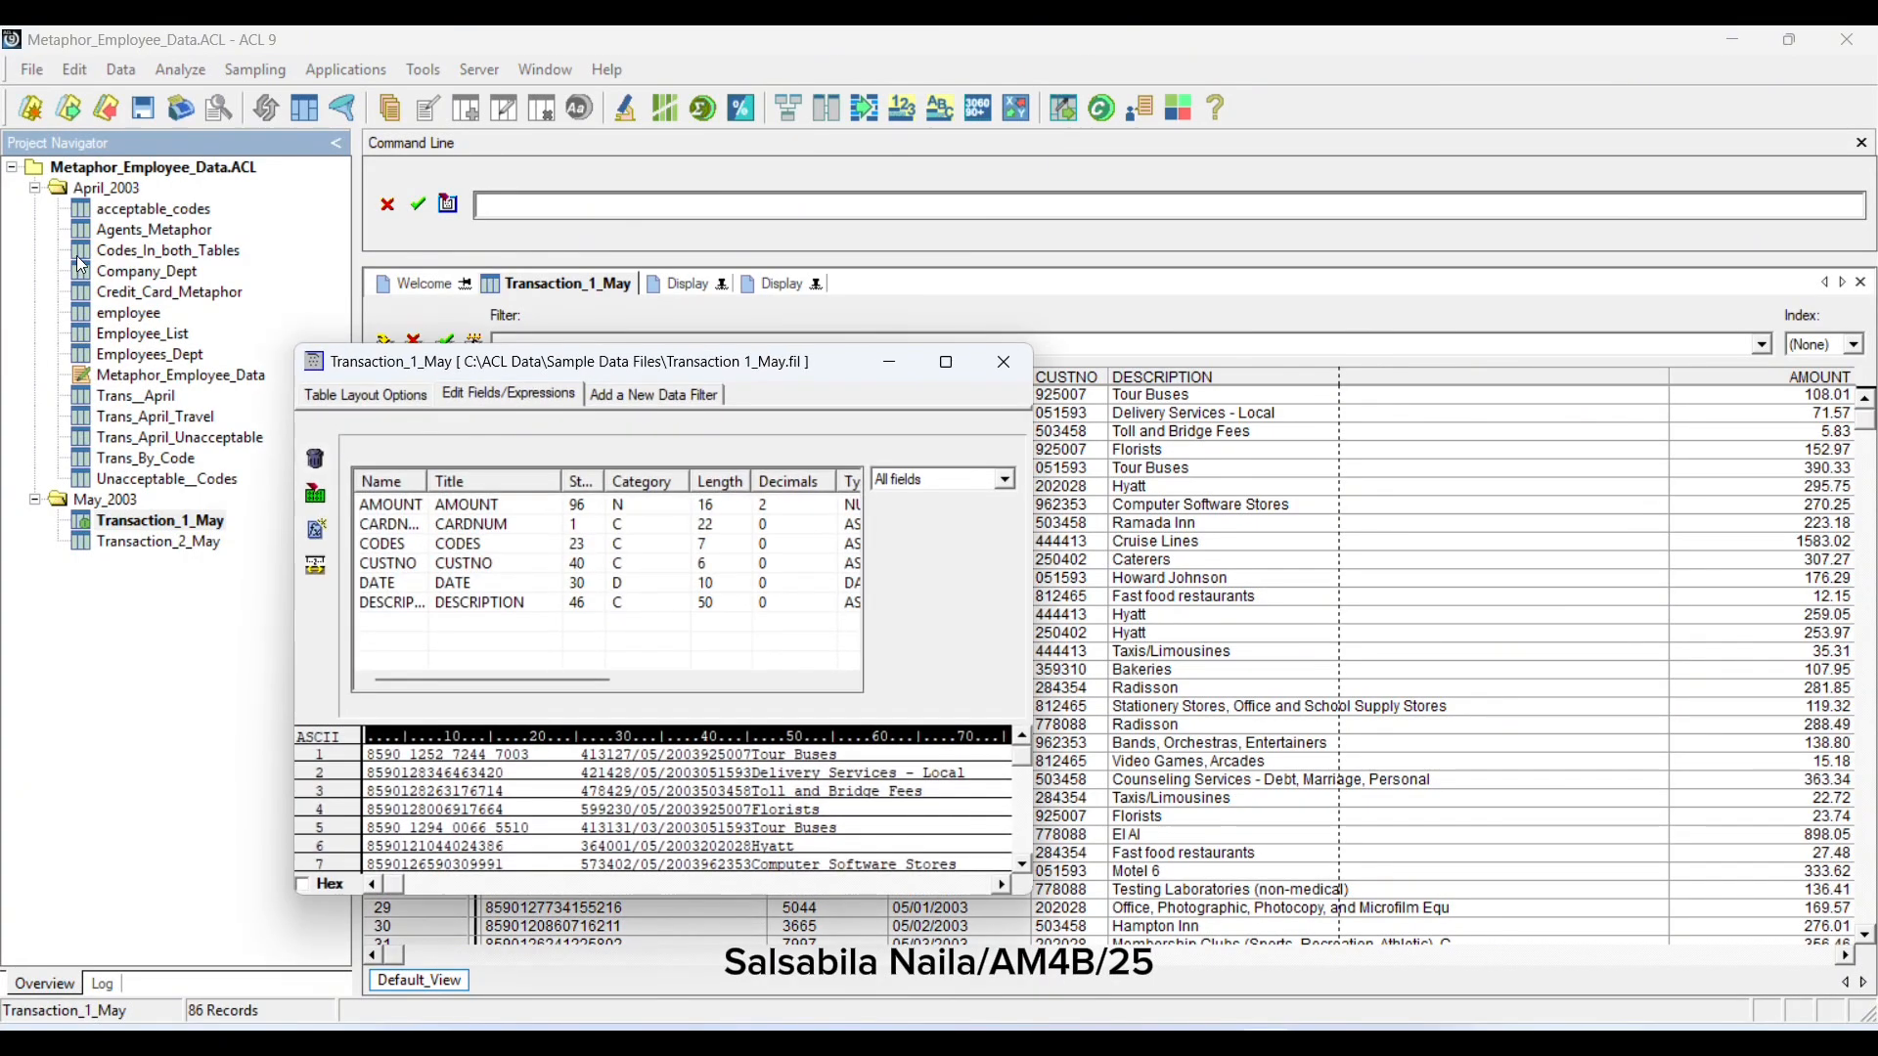
left_click(495, 503)
double_click(498, 504)
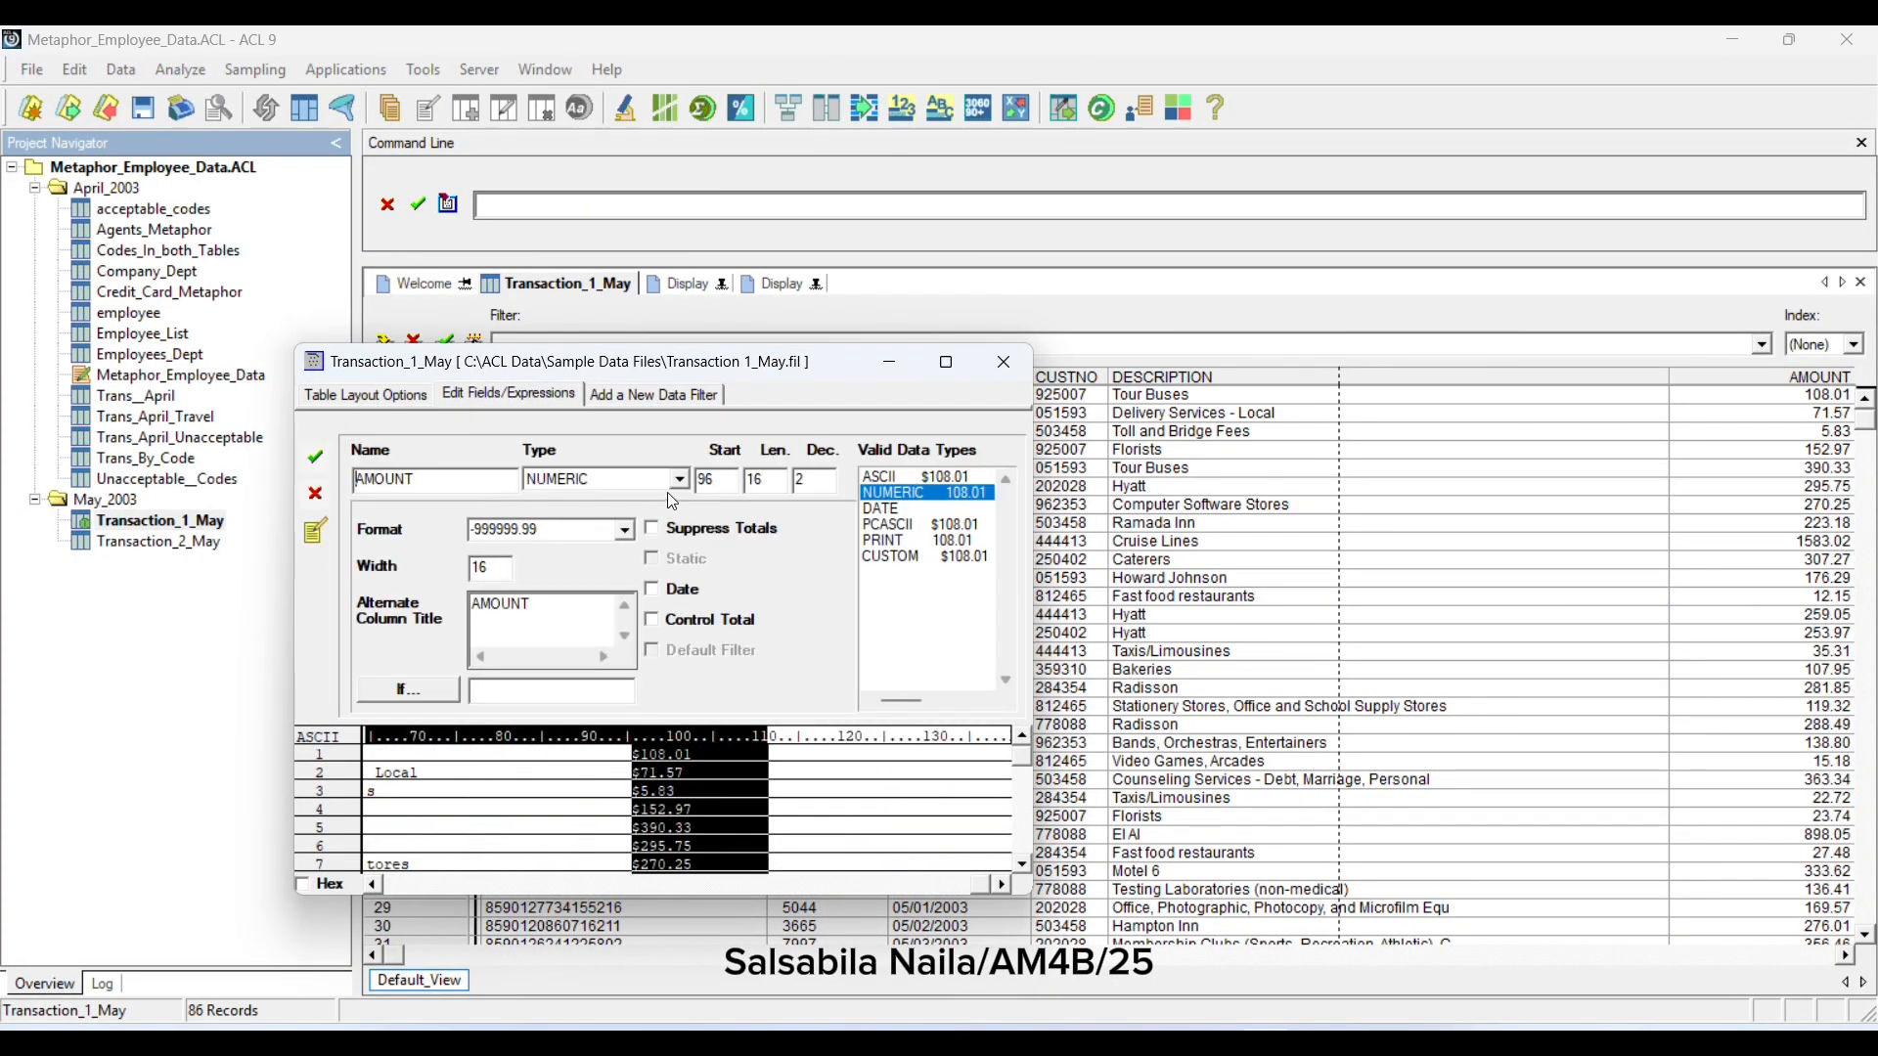
left_click(777, 484)
left_click(314, 457)
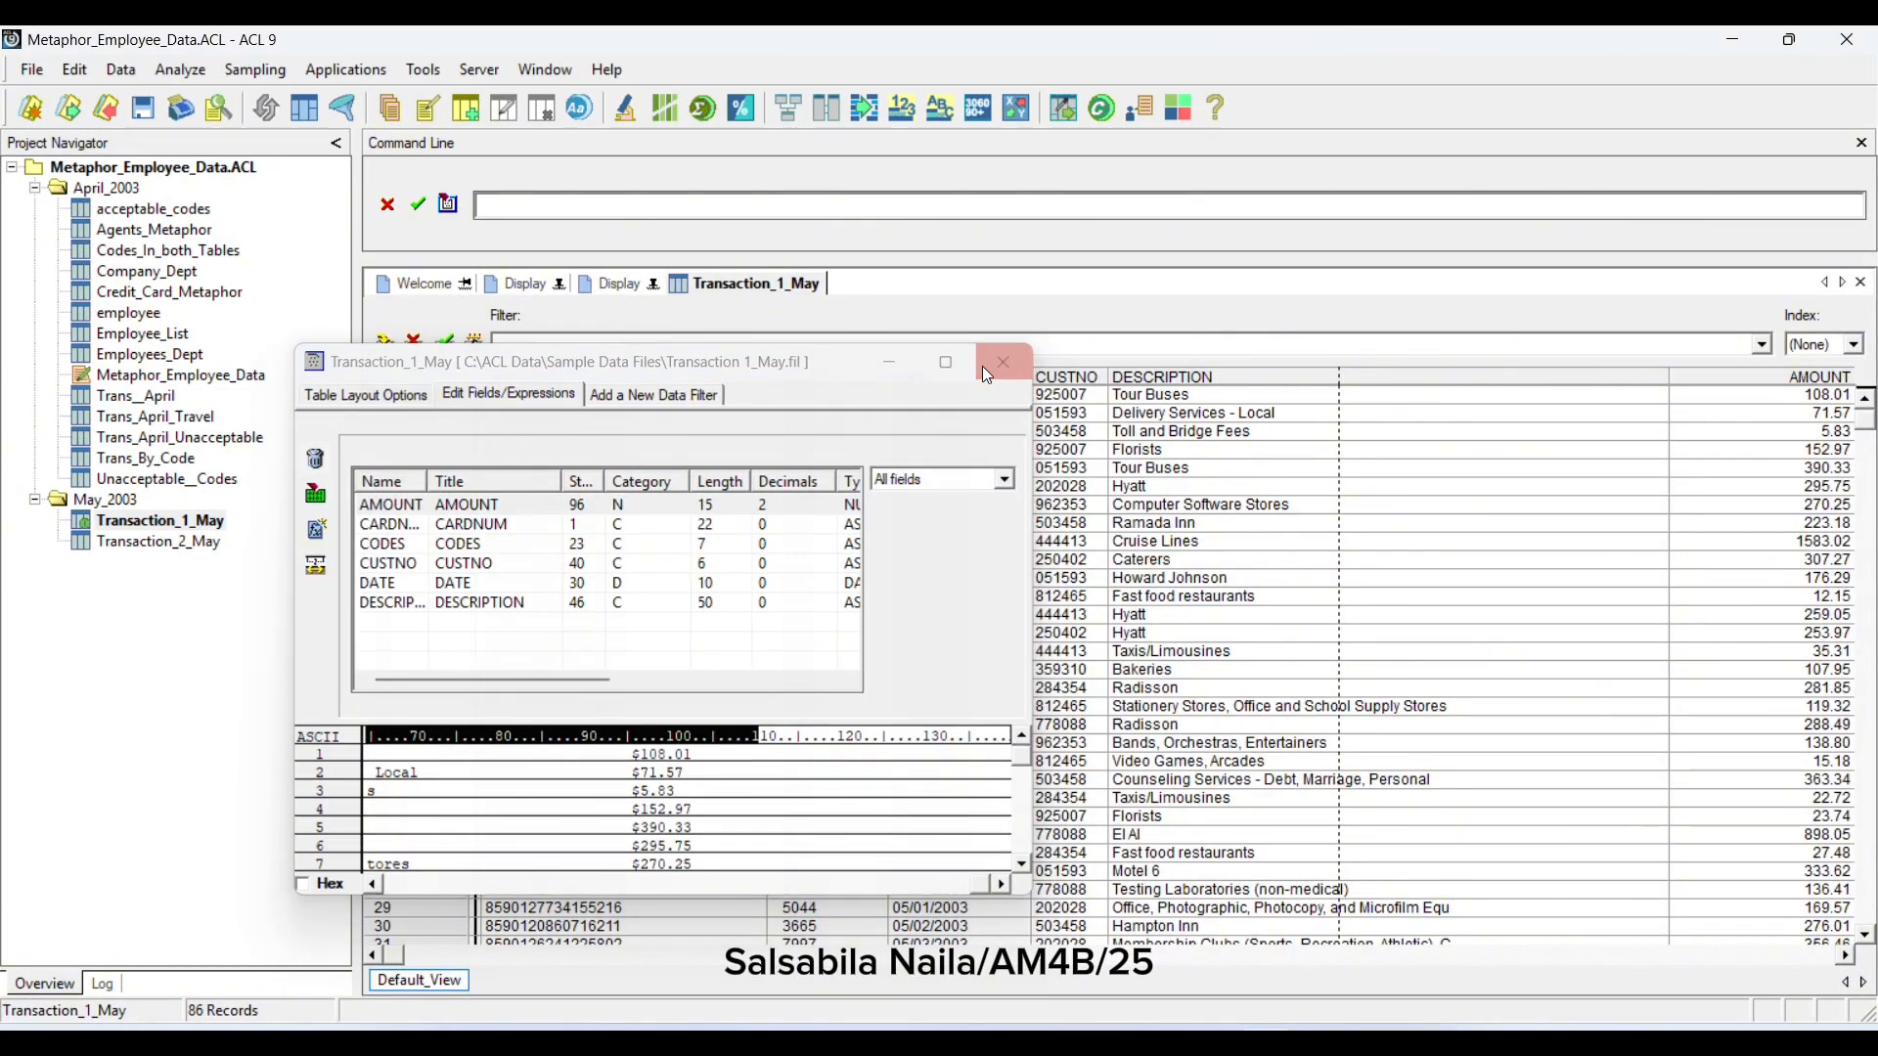
left_click(988, 375)
Compare the field definitions in the two pinned DISPLAY results and return to the Transaction_1_May table
left_click(620, 284)
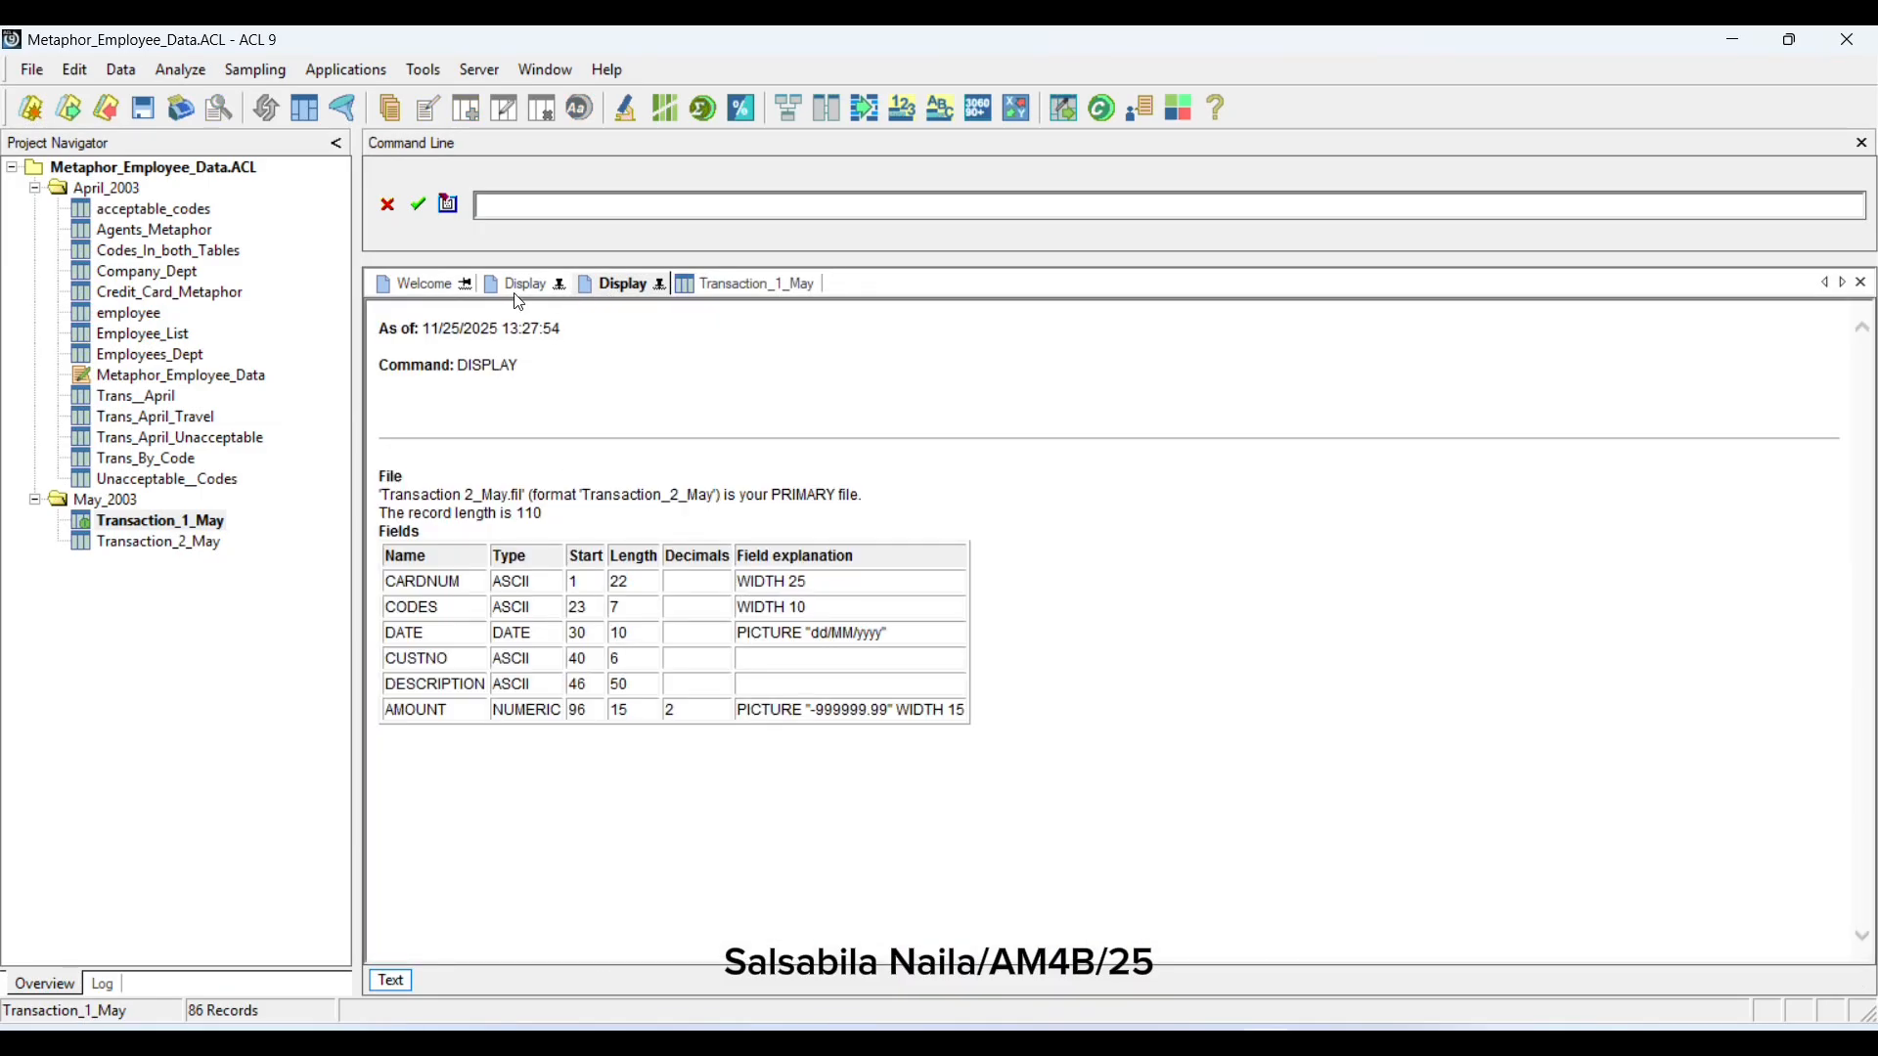
left_click(519, 286)
left_click(599, 288)
left_click(719, 286)
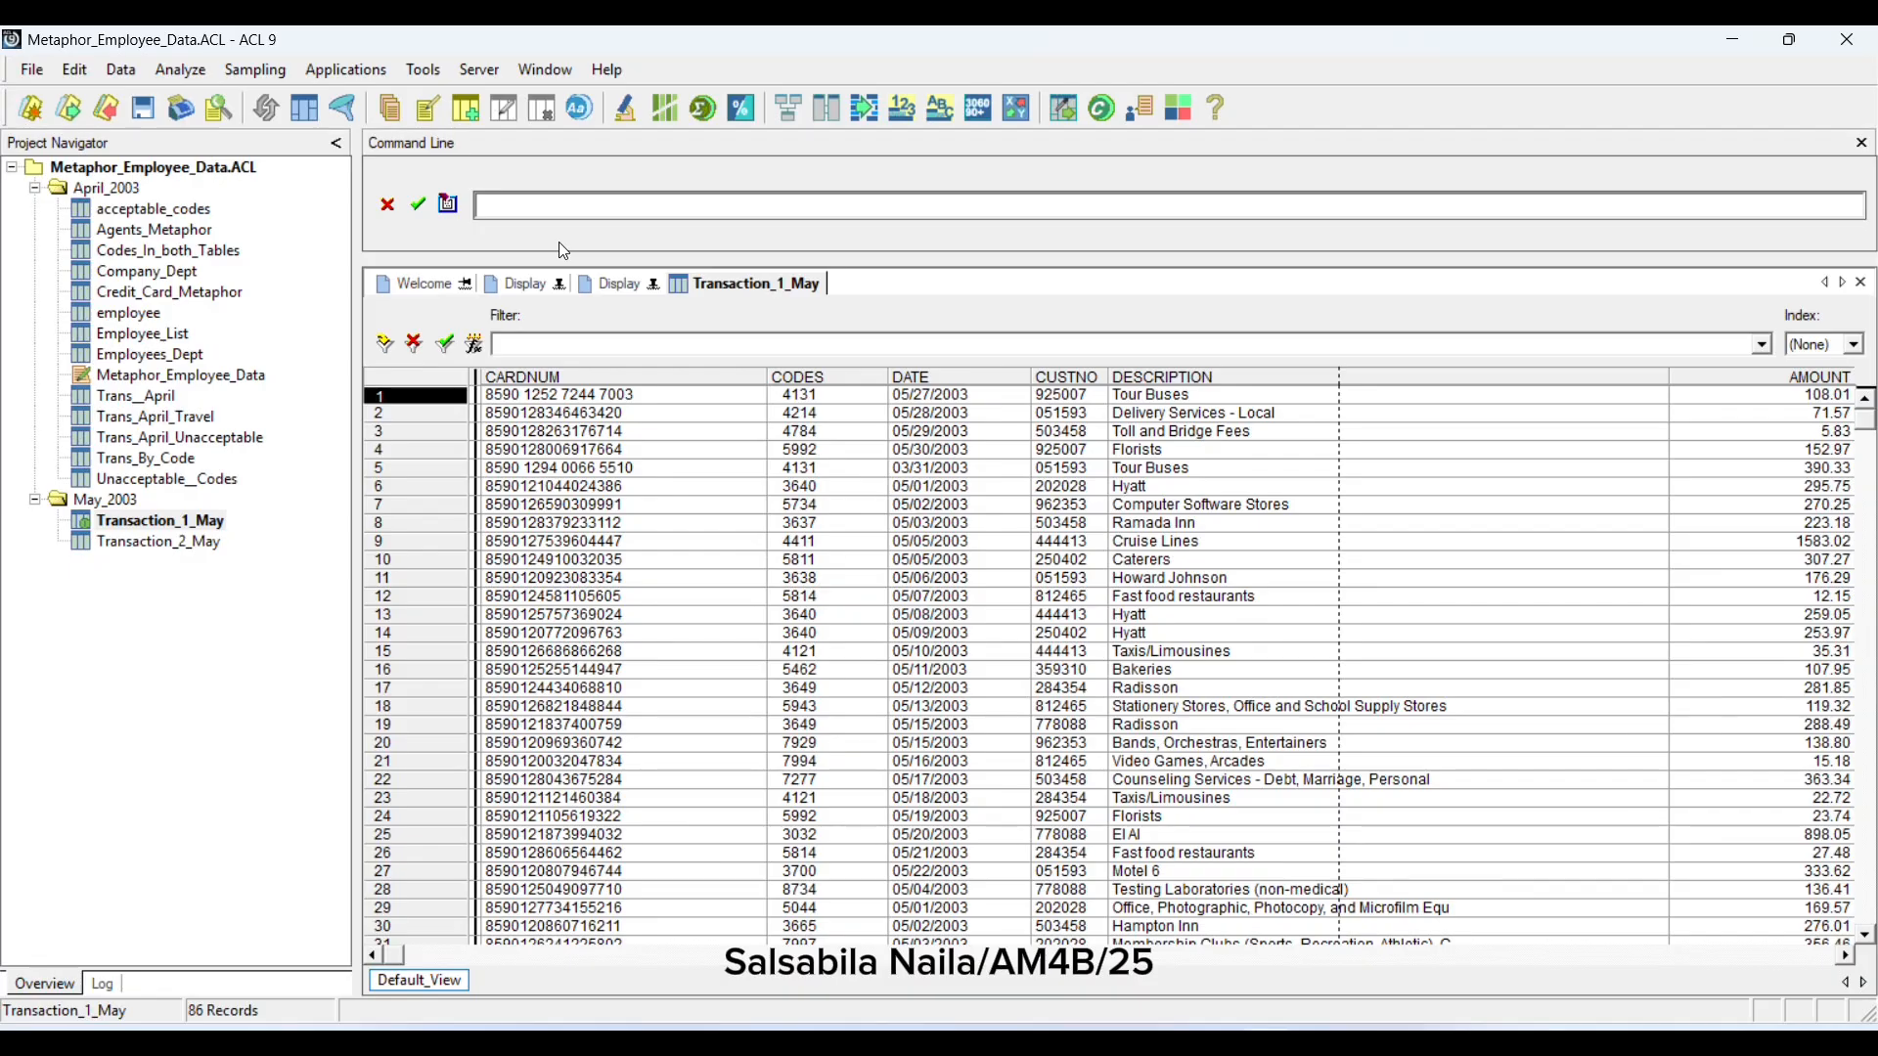
Set up an Extract by fields on Transaction_1_May, choosing CARDNUM first and all remaining fields after it
left_click(121, 70)
left_click(146, 107)
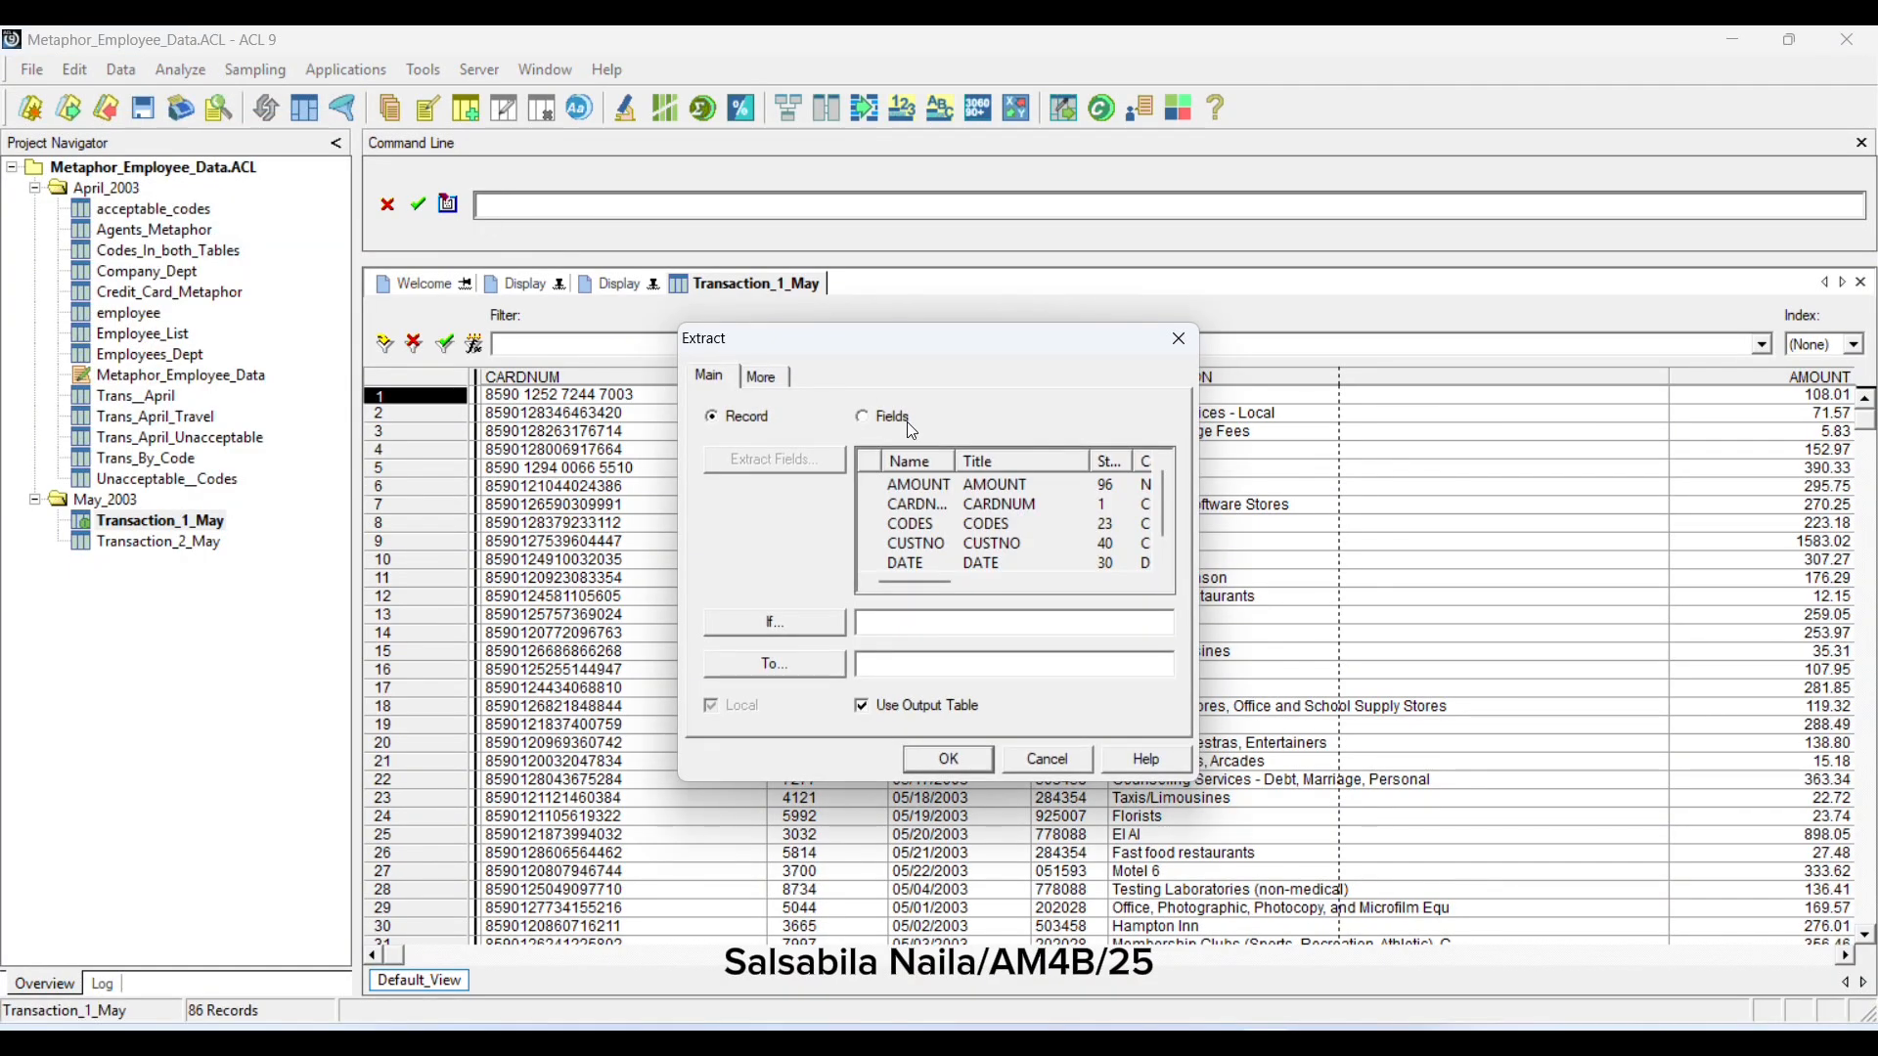
left_click(863, 418)
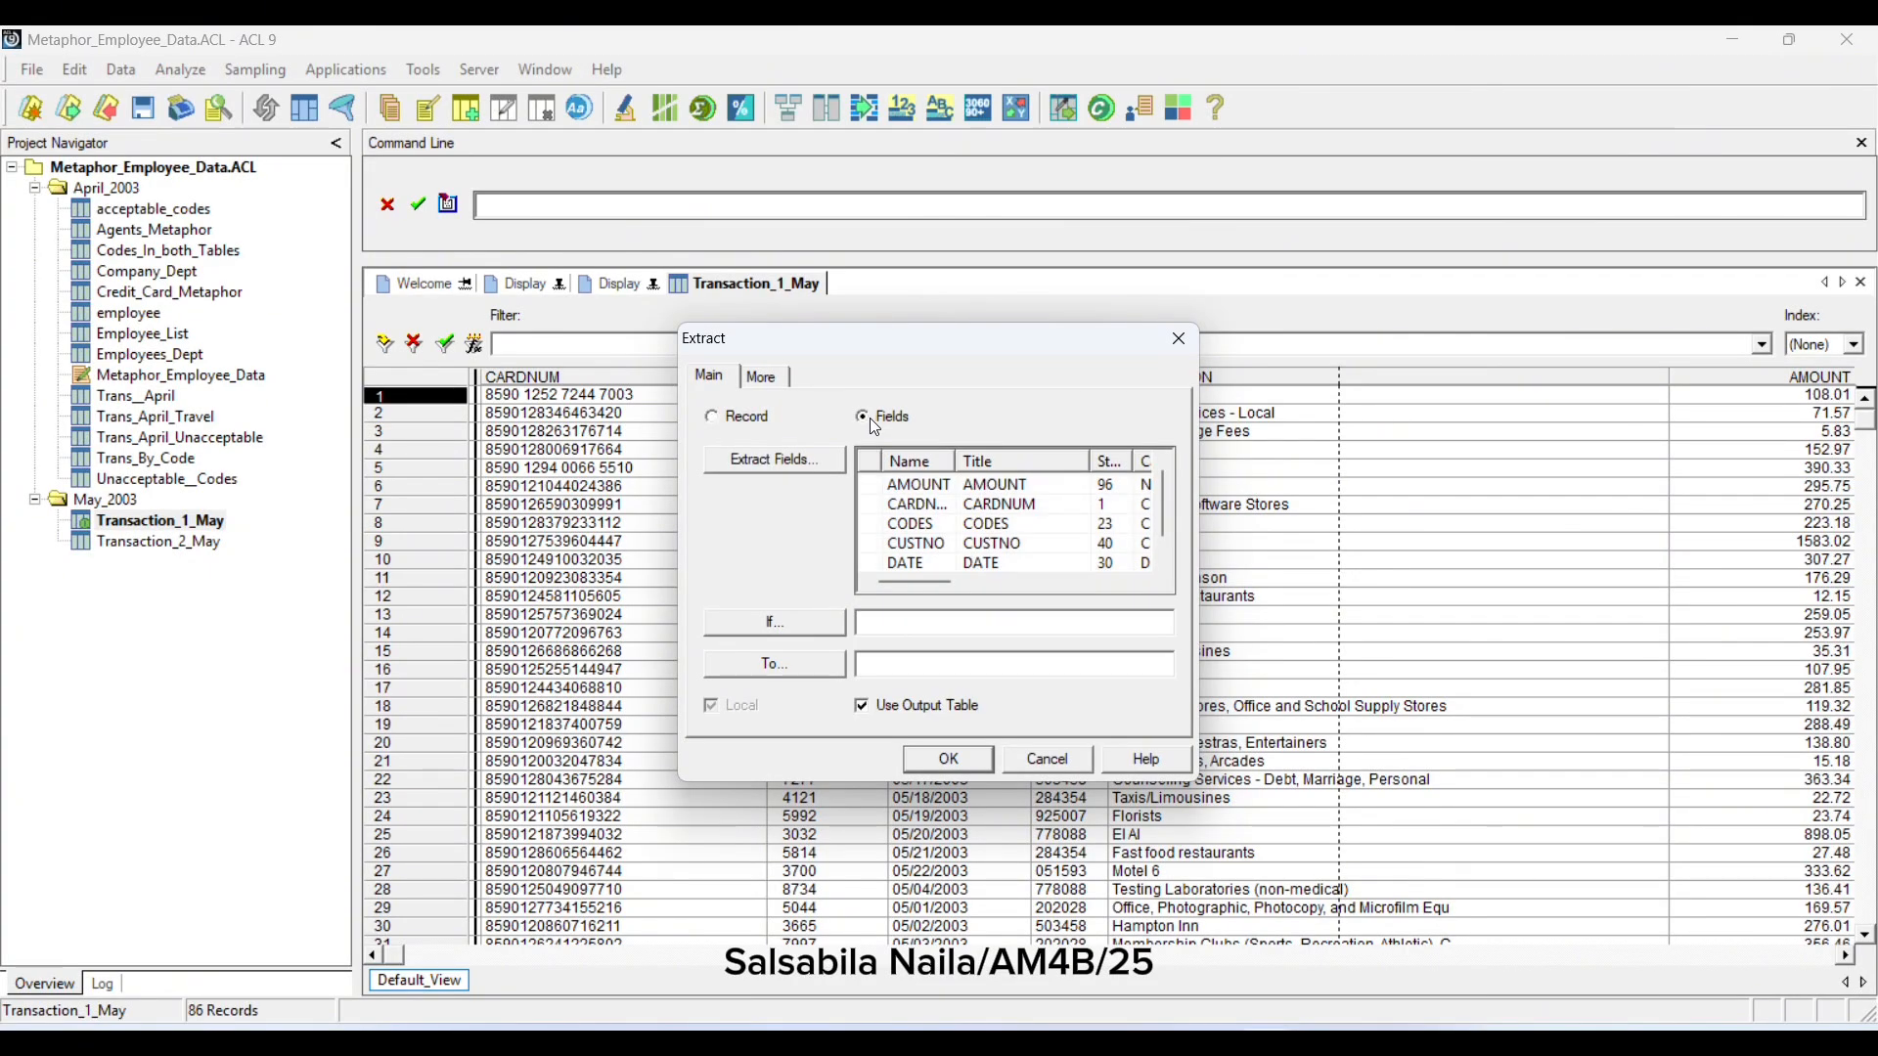
left_click(795, 463)
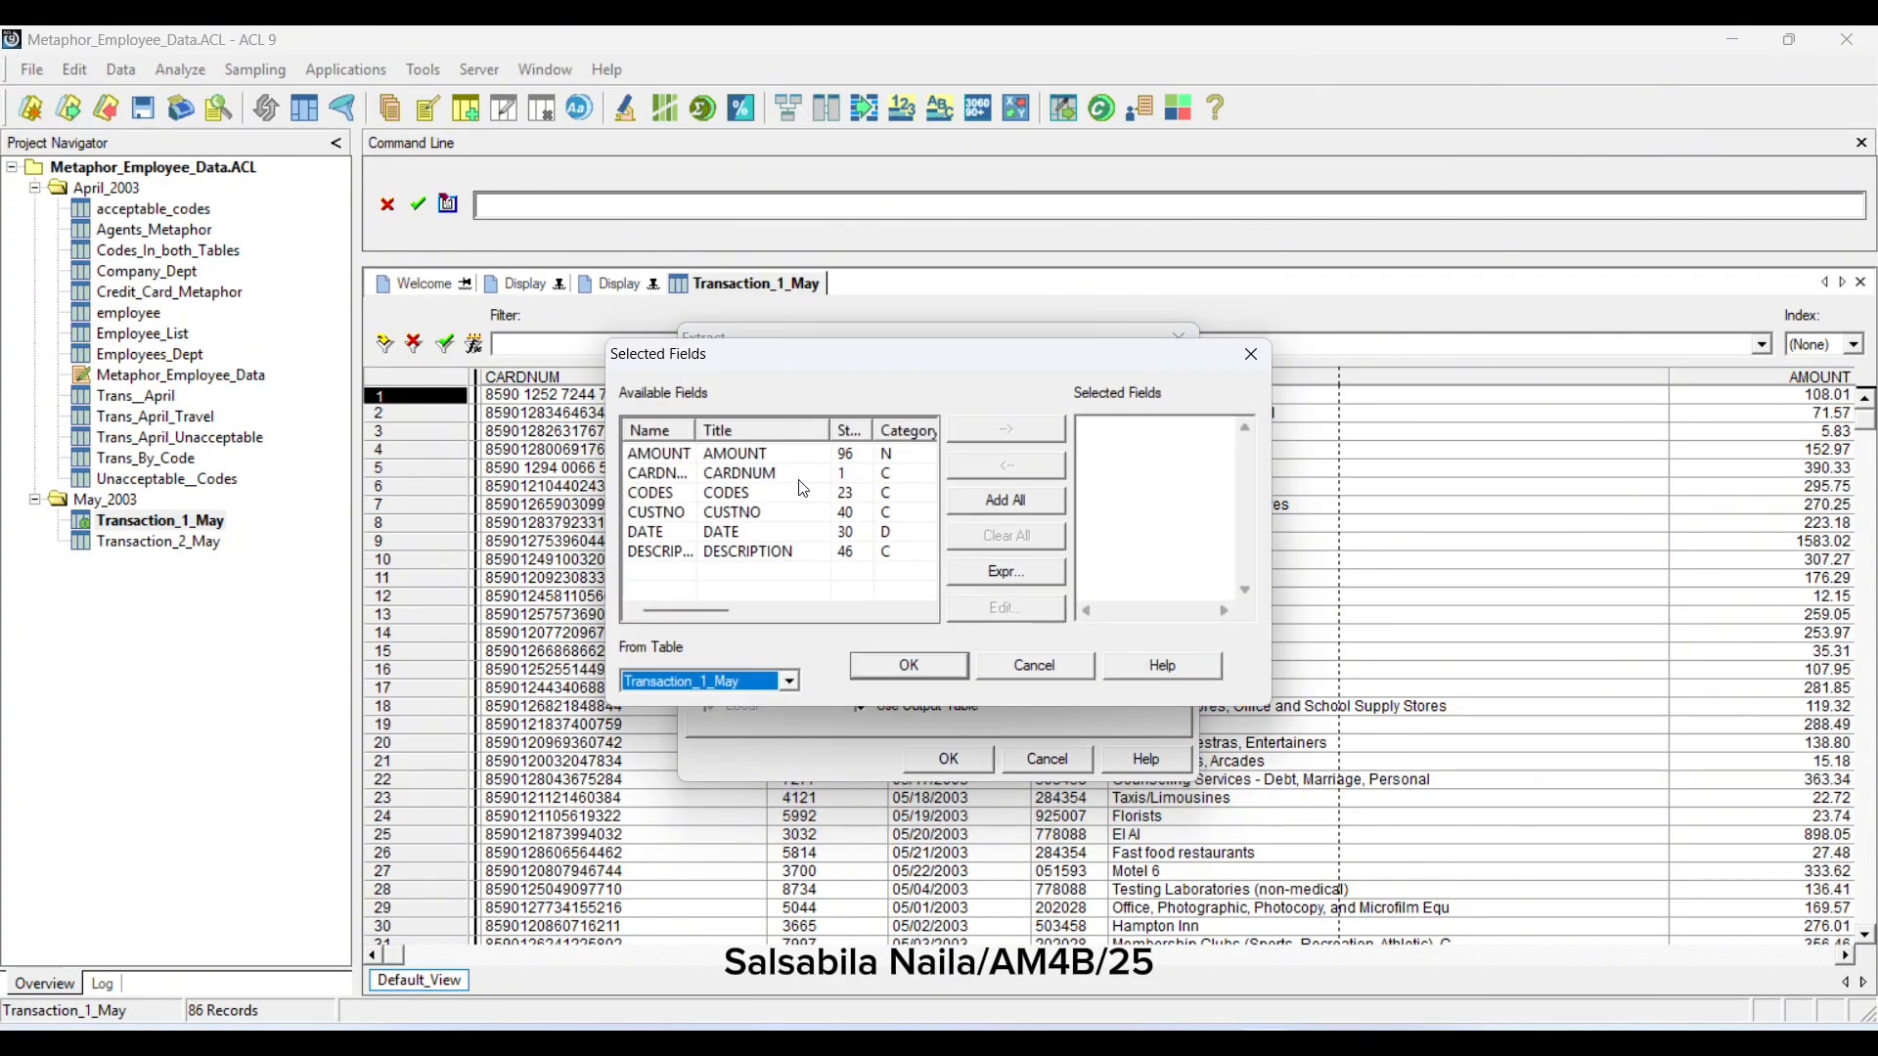
left_click(647, 476)
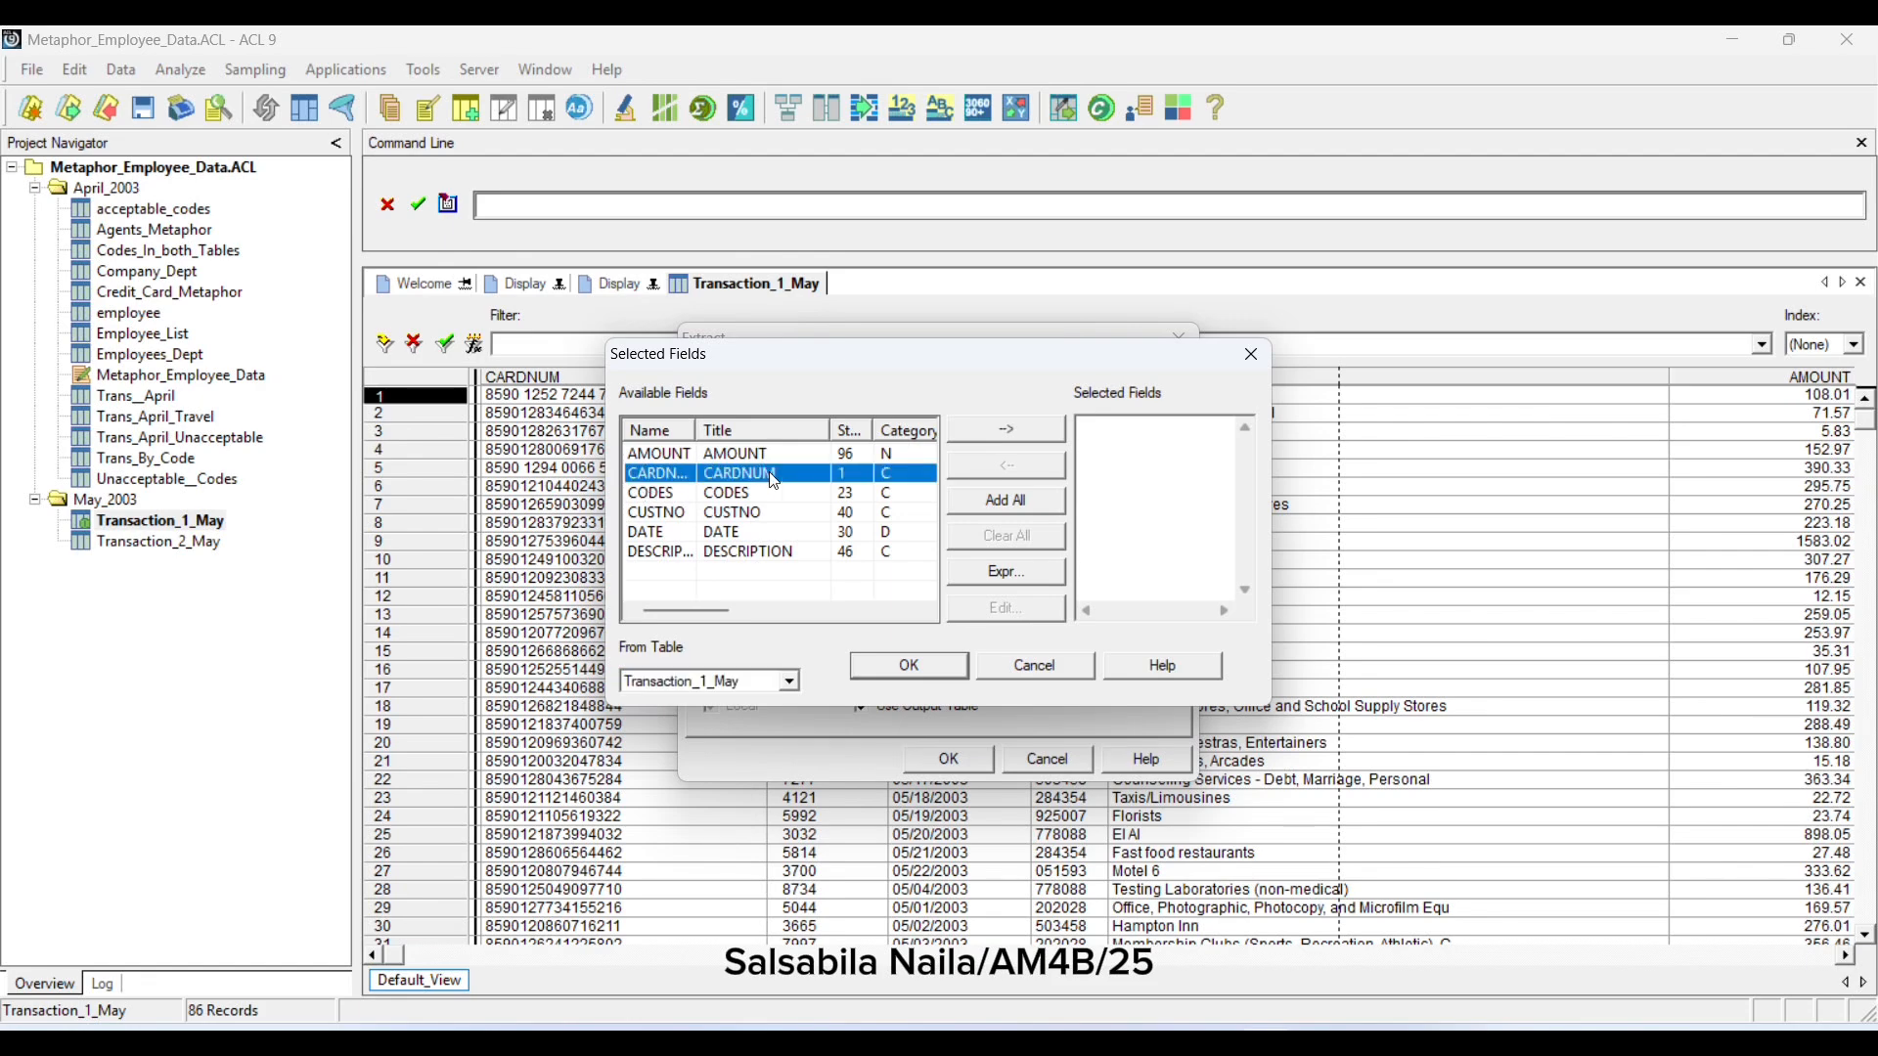
left_click(1008, 430)
left_click(985, 508)
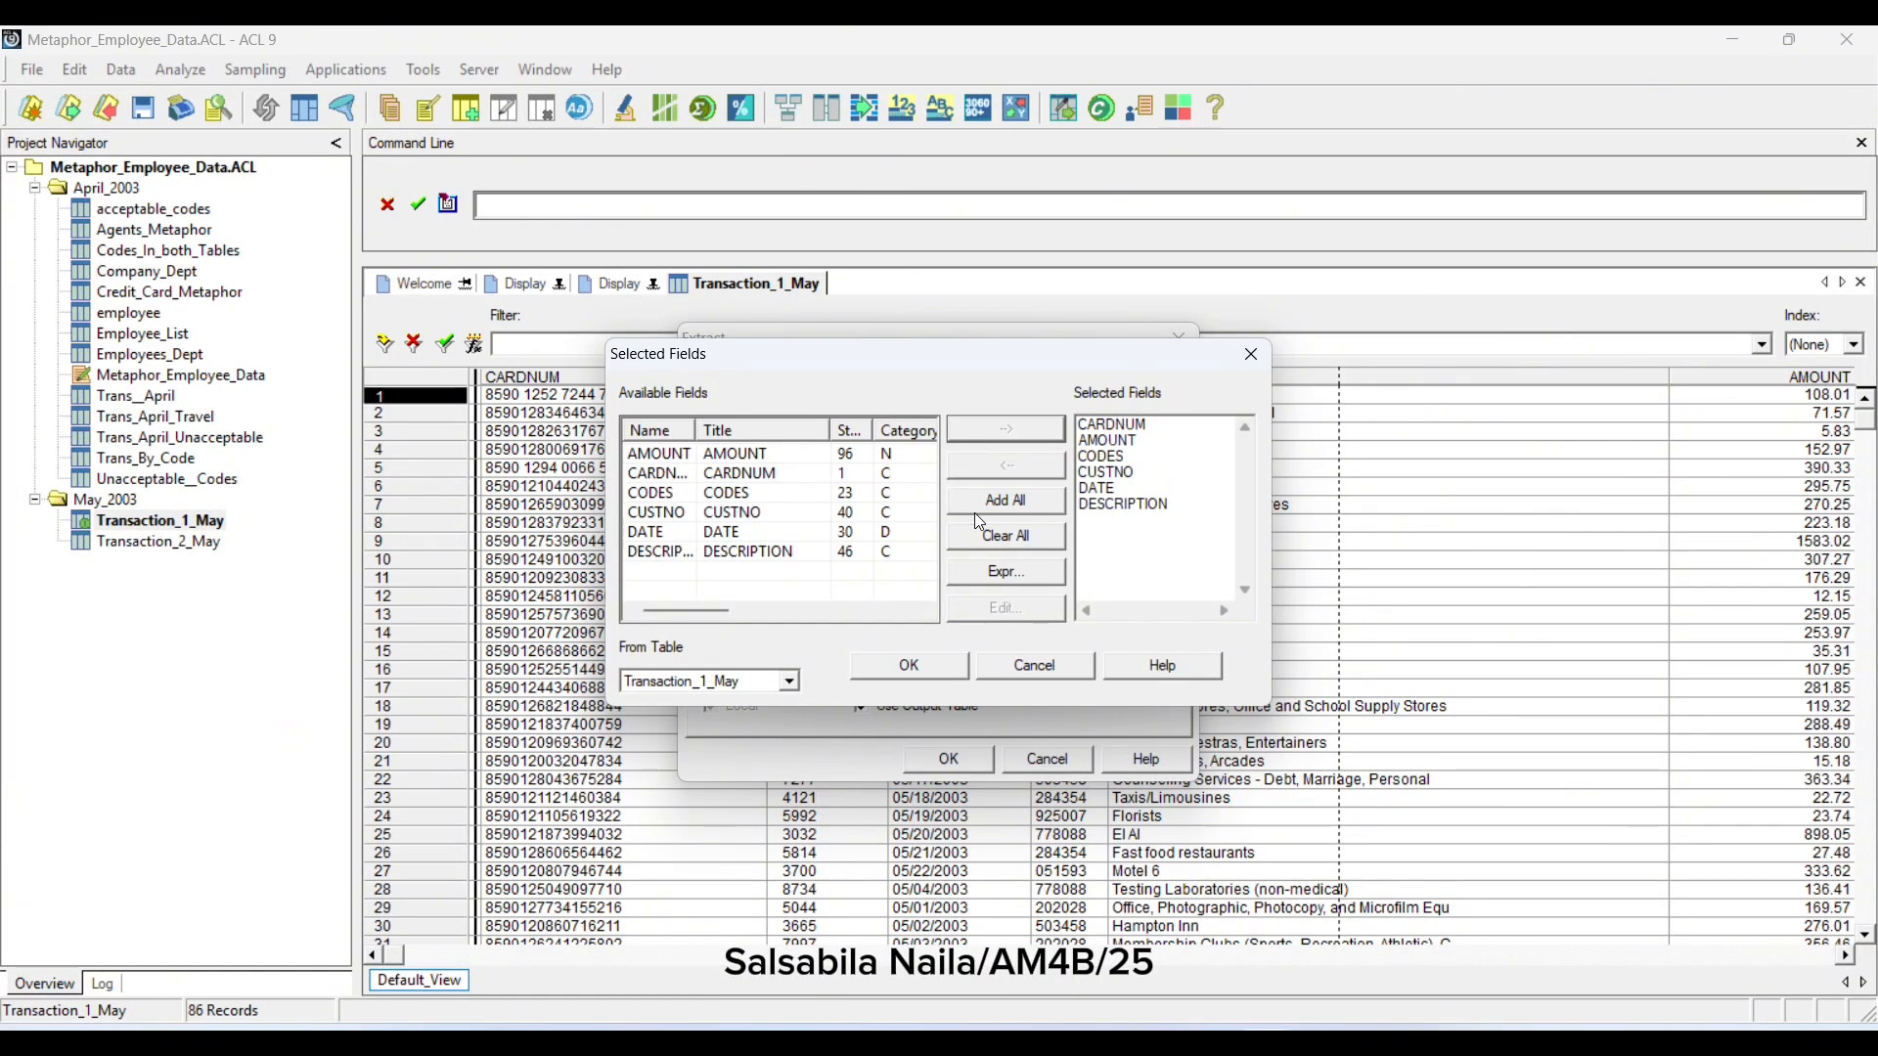
left_click(909, 665)
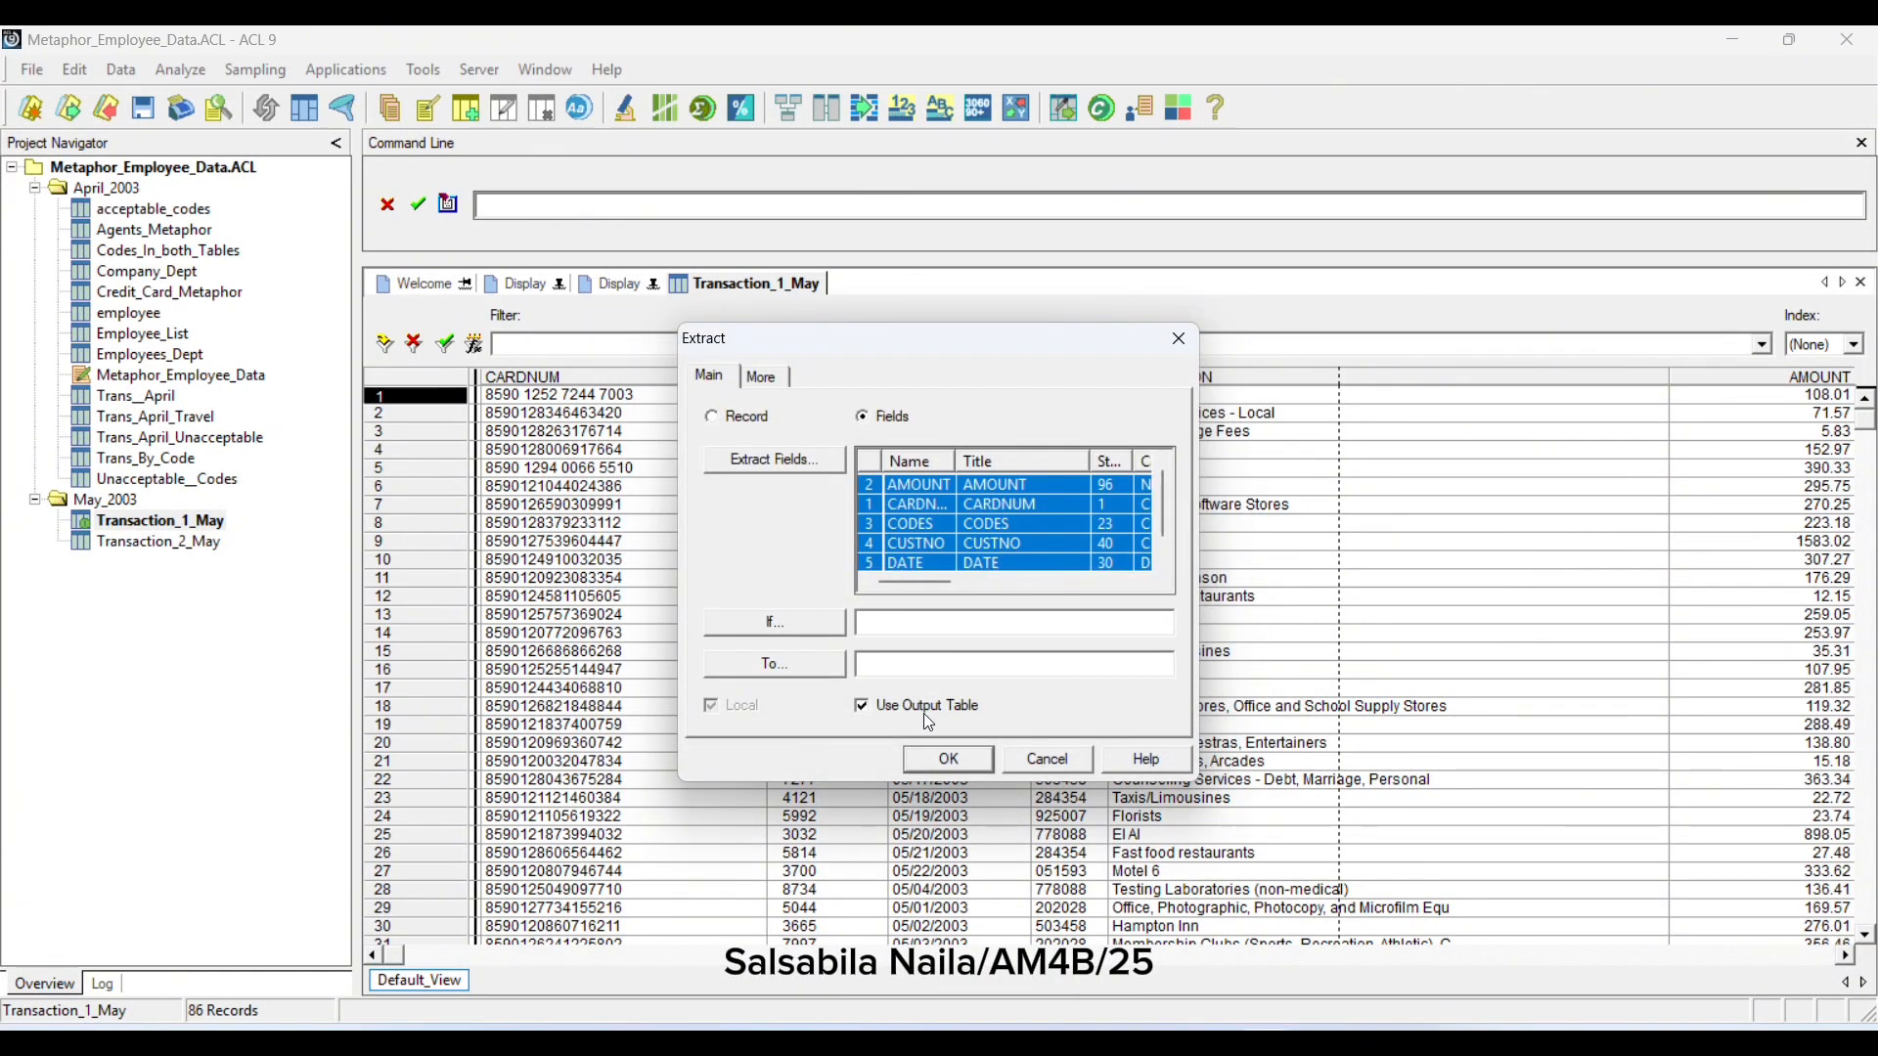
Name the extract's output table Transaction_MayA11 and run the extraction
left_click(932, 664)
type("Transaction_MayA11")
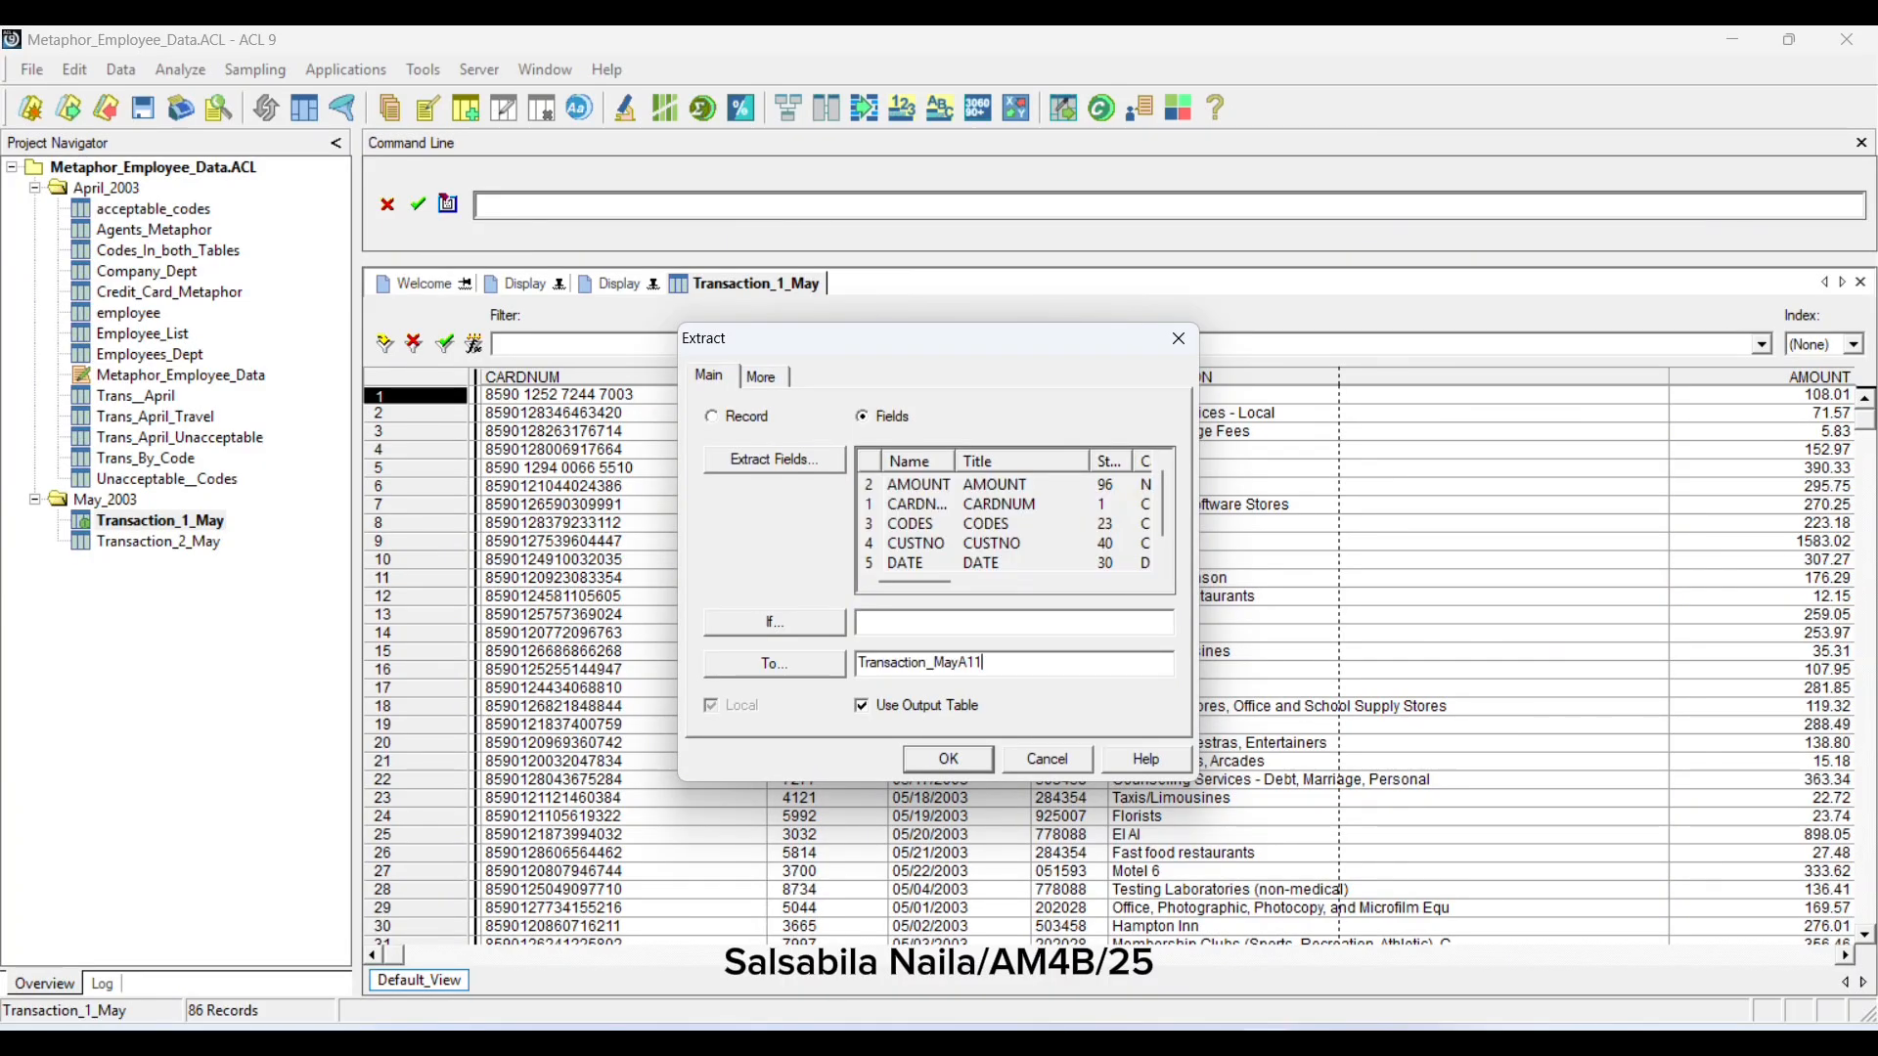
left_click(951, 761)
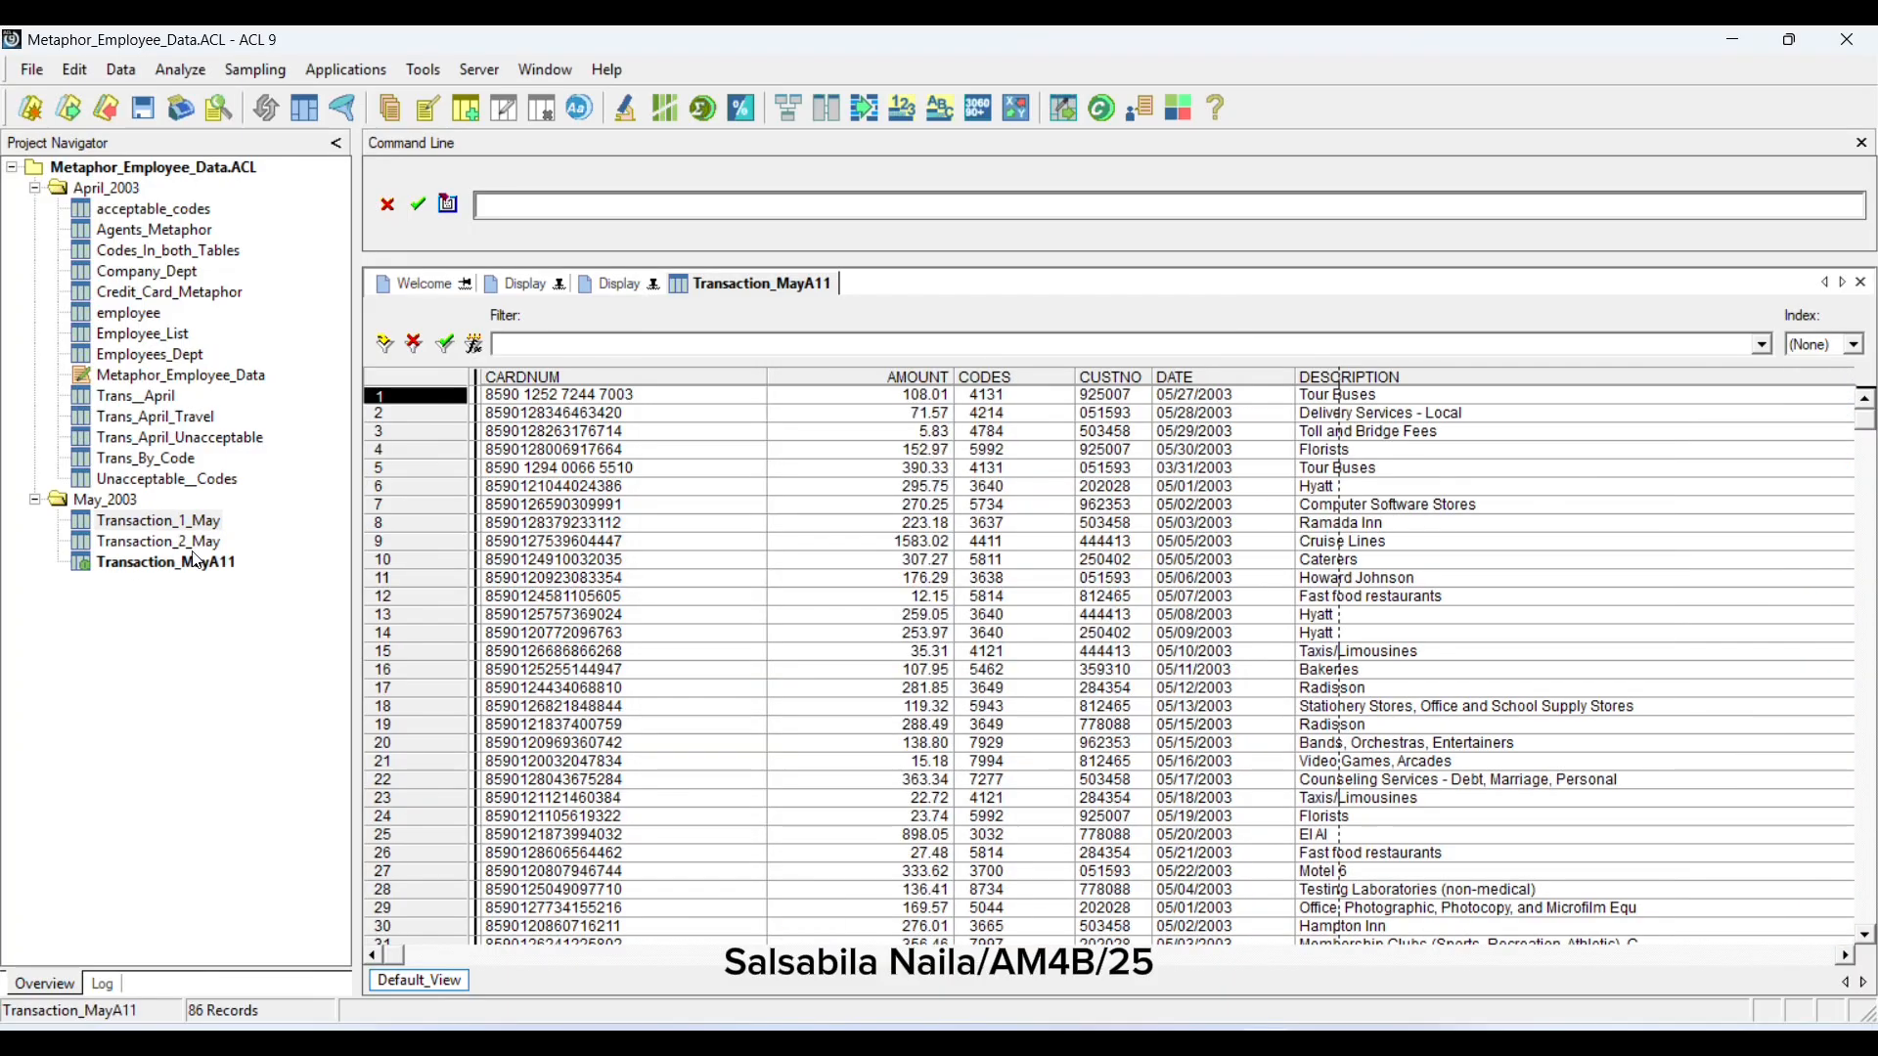
Select Transaction_2_May and set up another Extract by fields, with CARDNUM first and all other fields after it
left_click(190, 544)
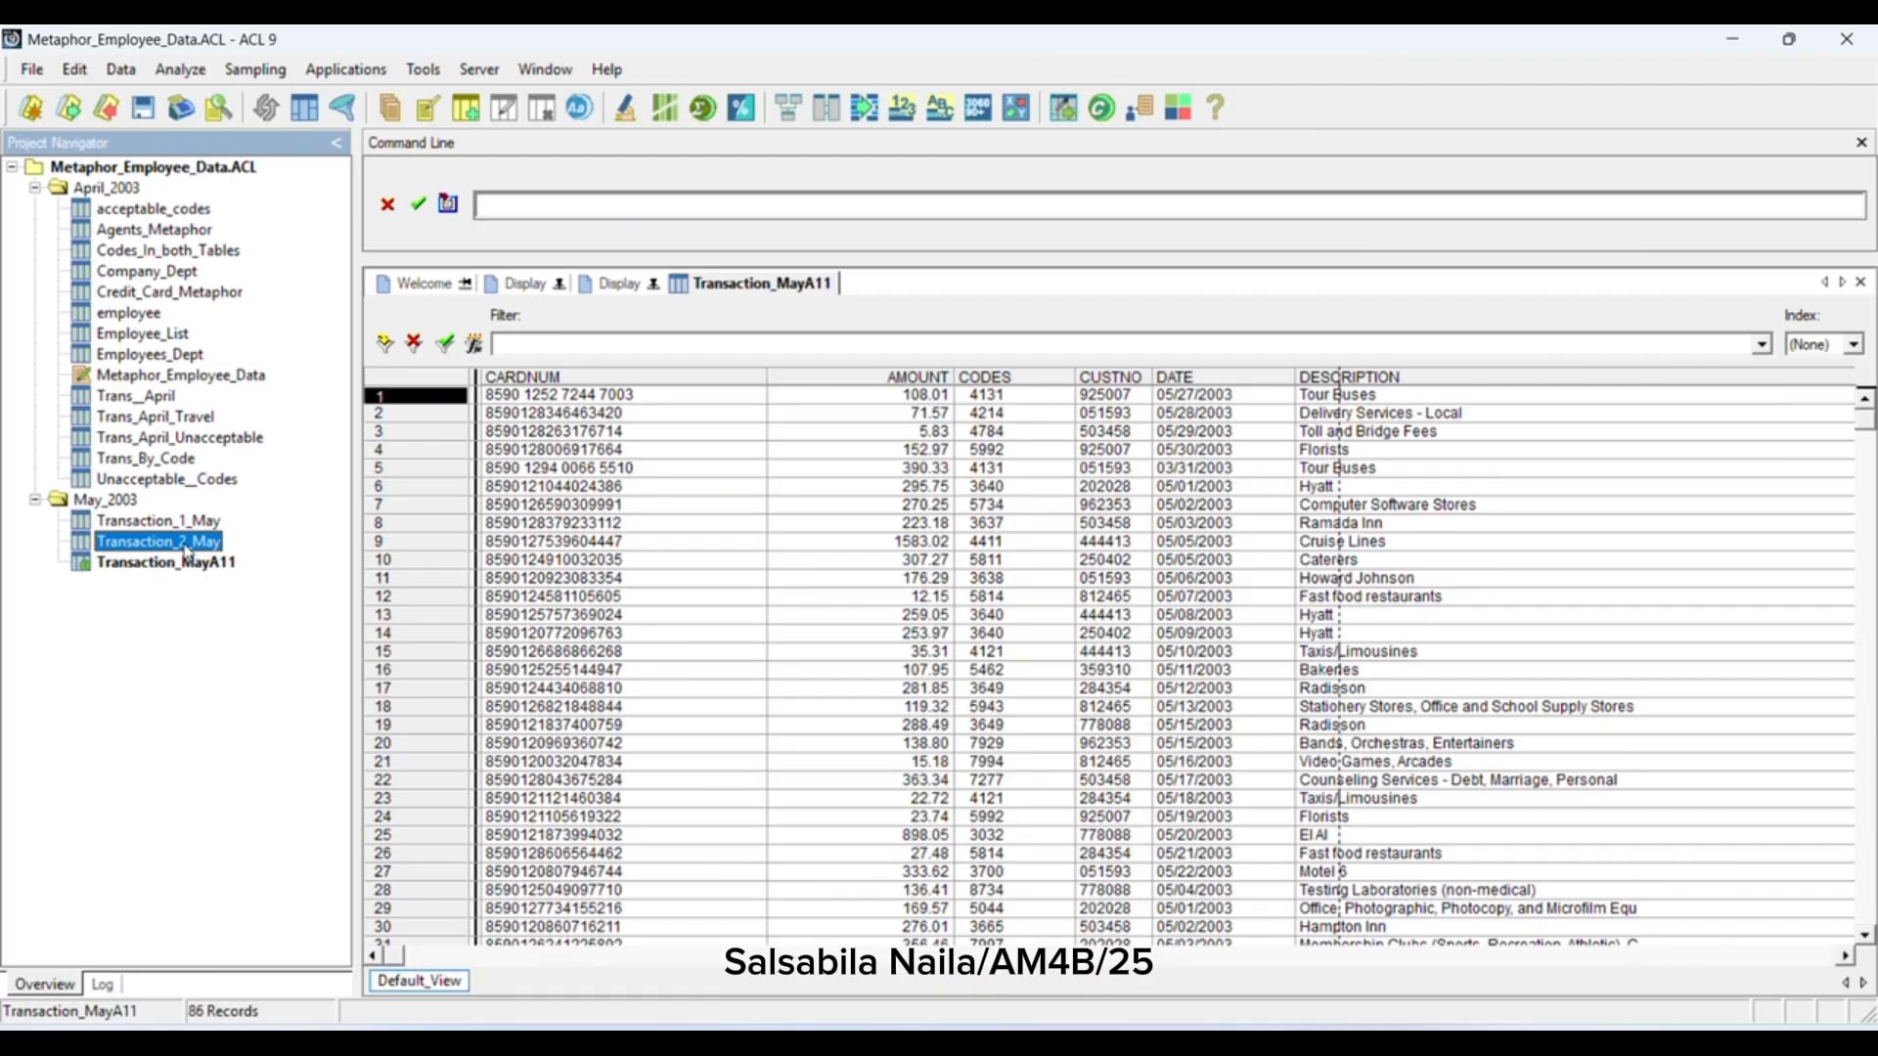
left_click(187, 550)
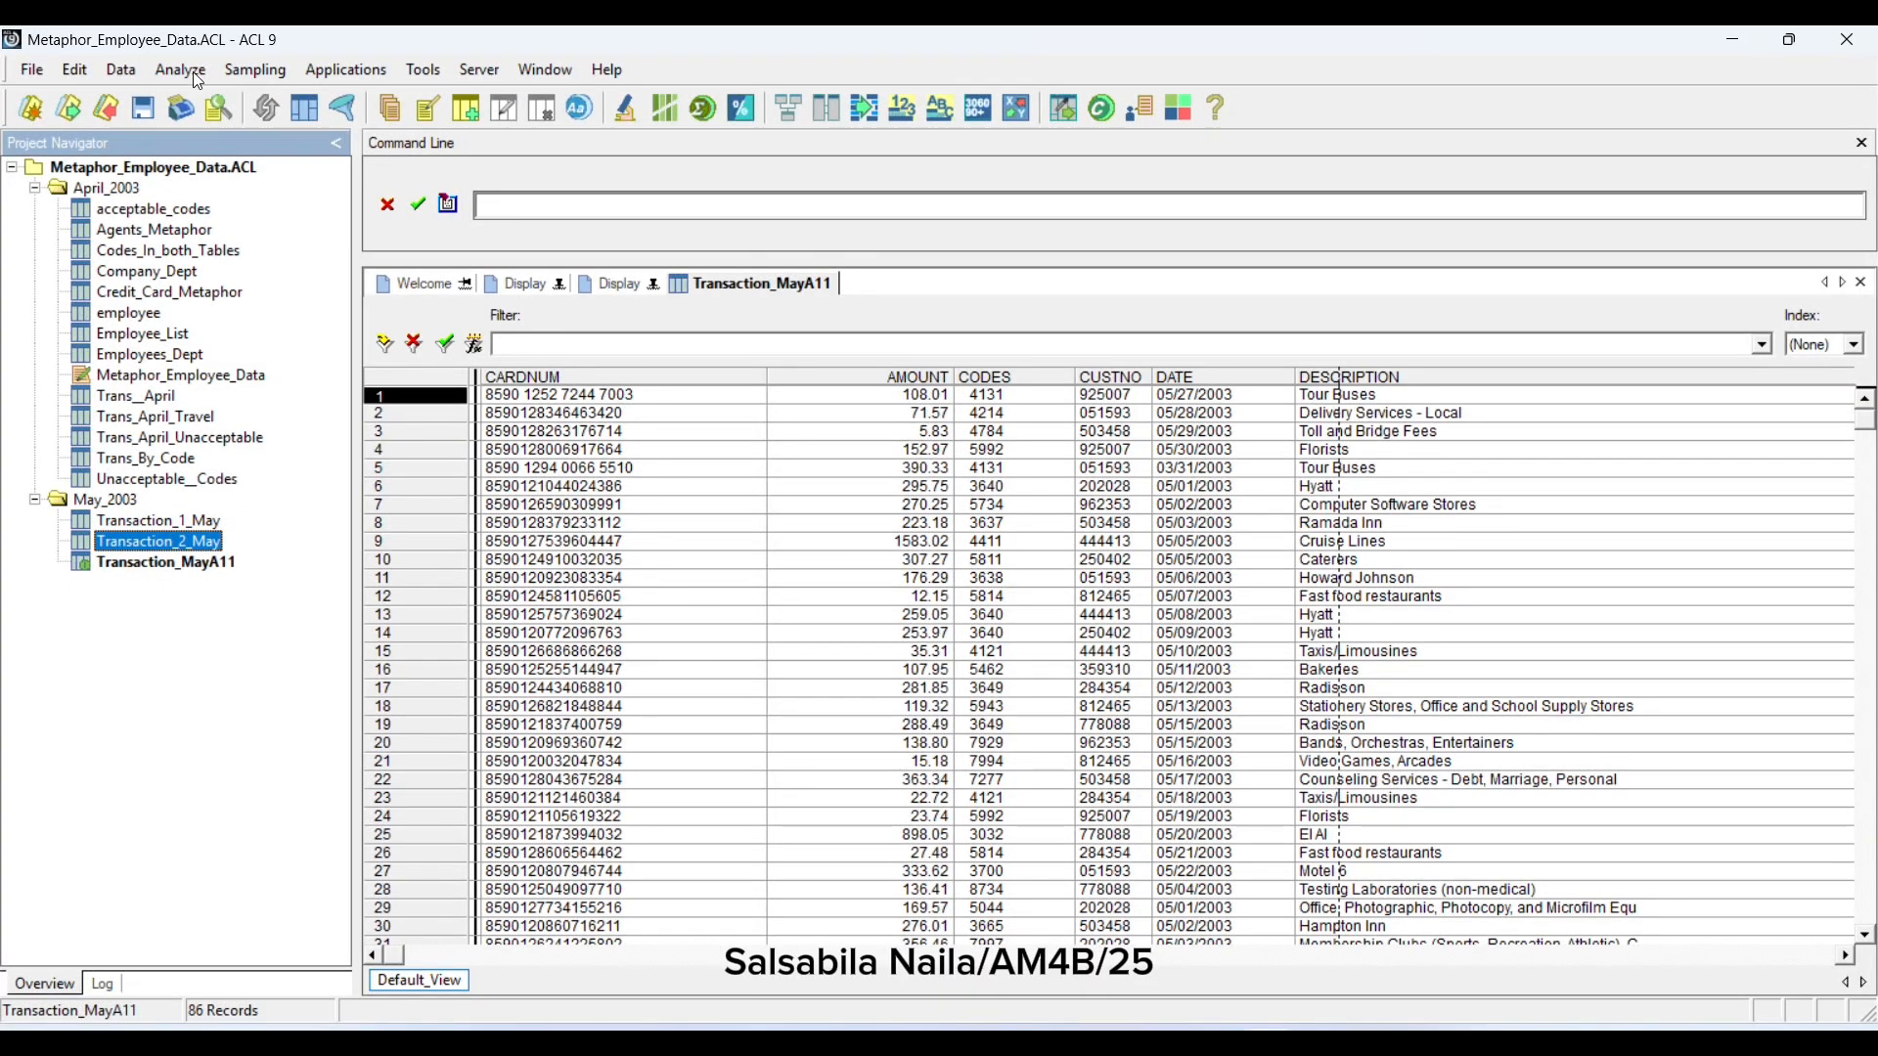
left_click(147, 72)
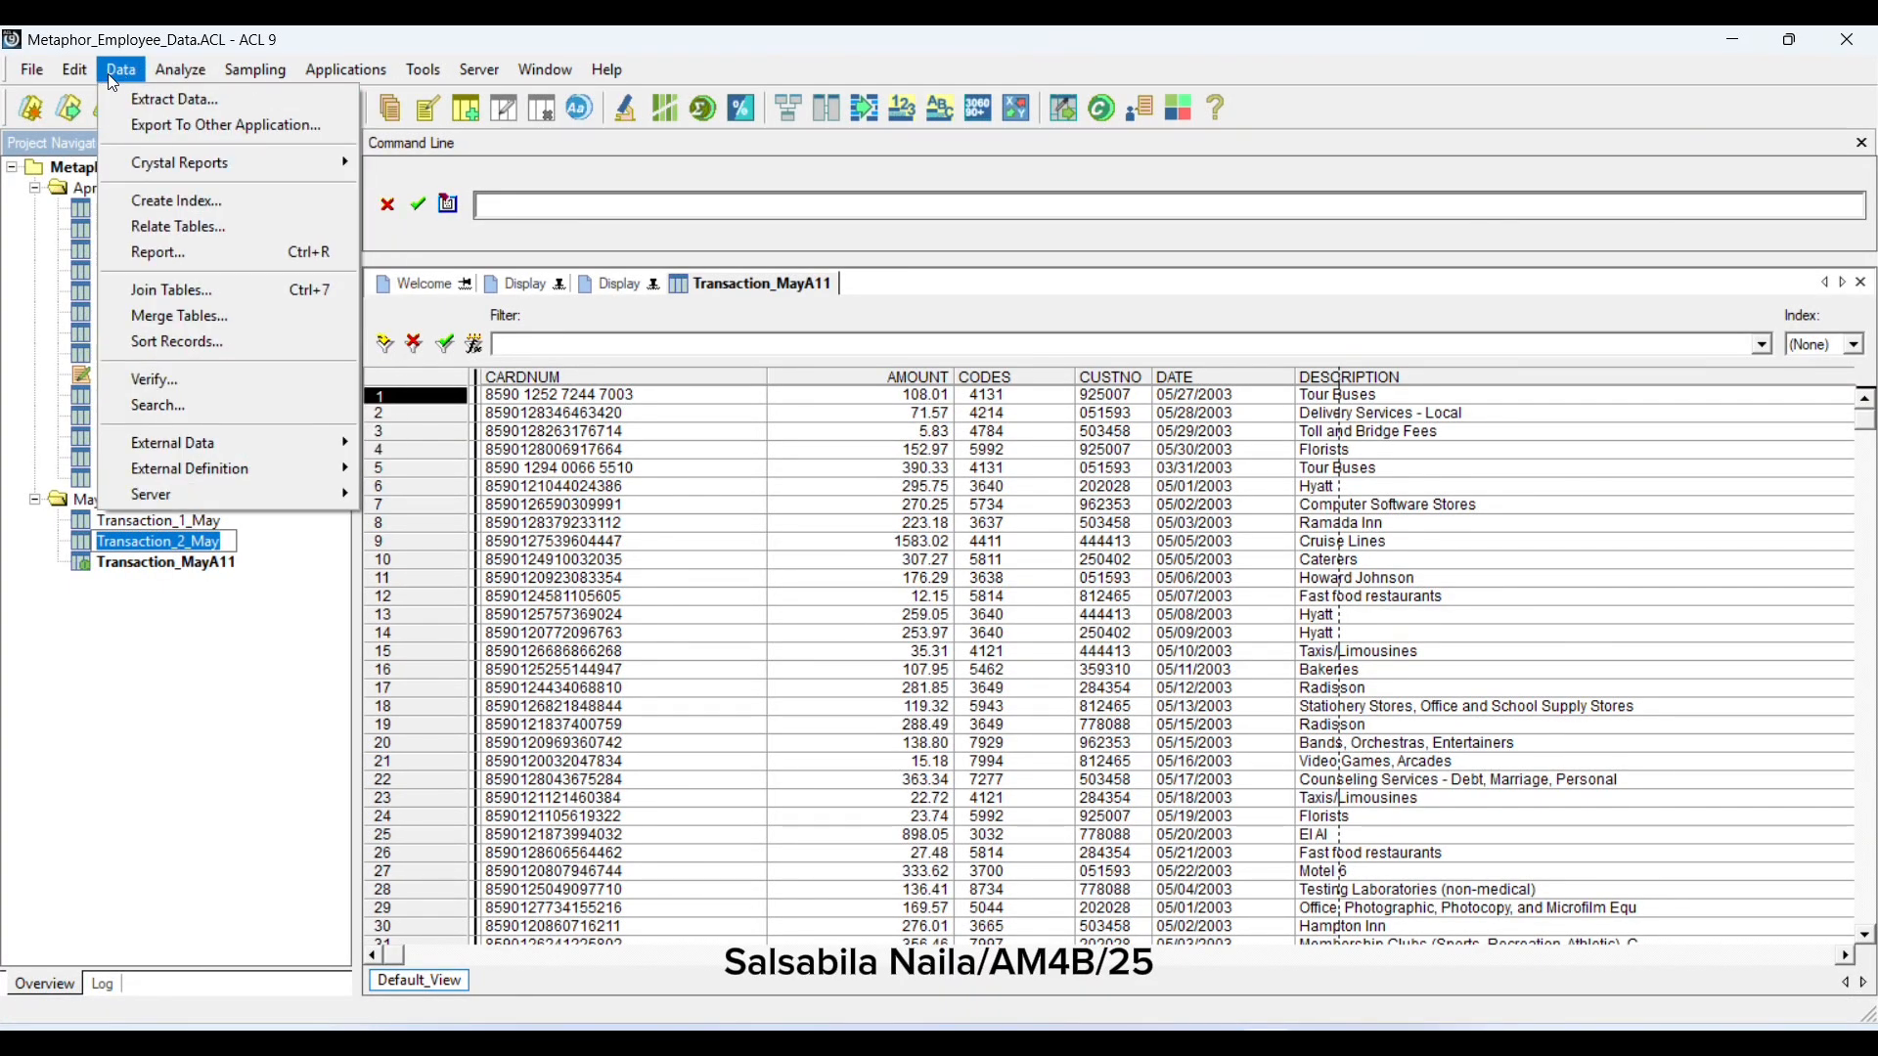
left_click(103, 97)
left_click(861, 417)
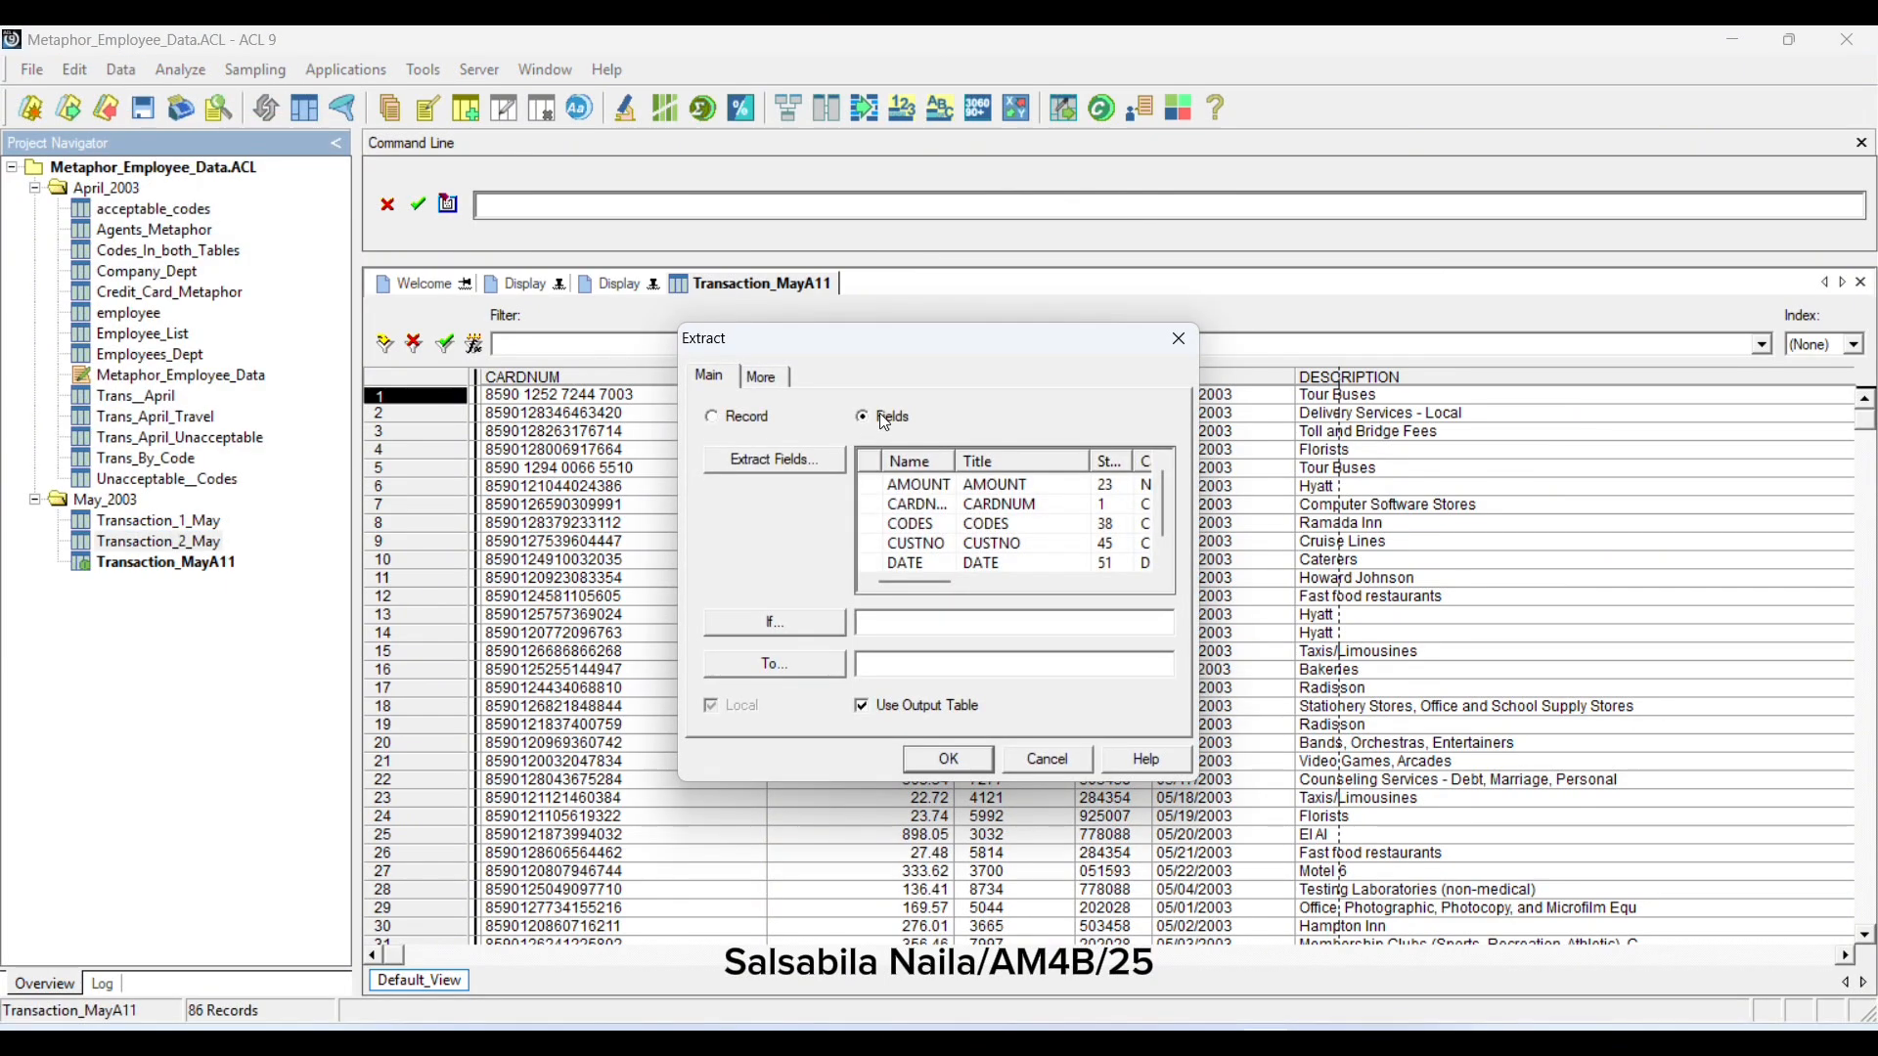
left_click(778, 458)
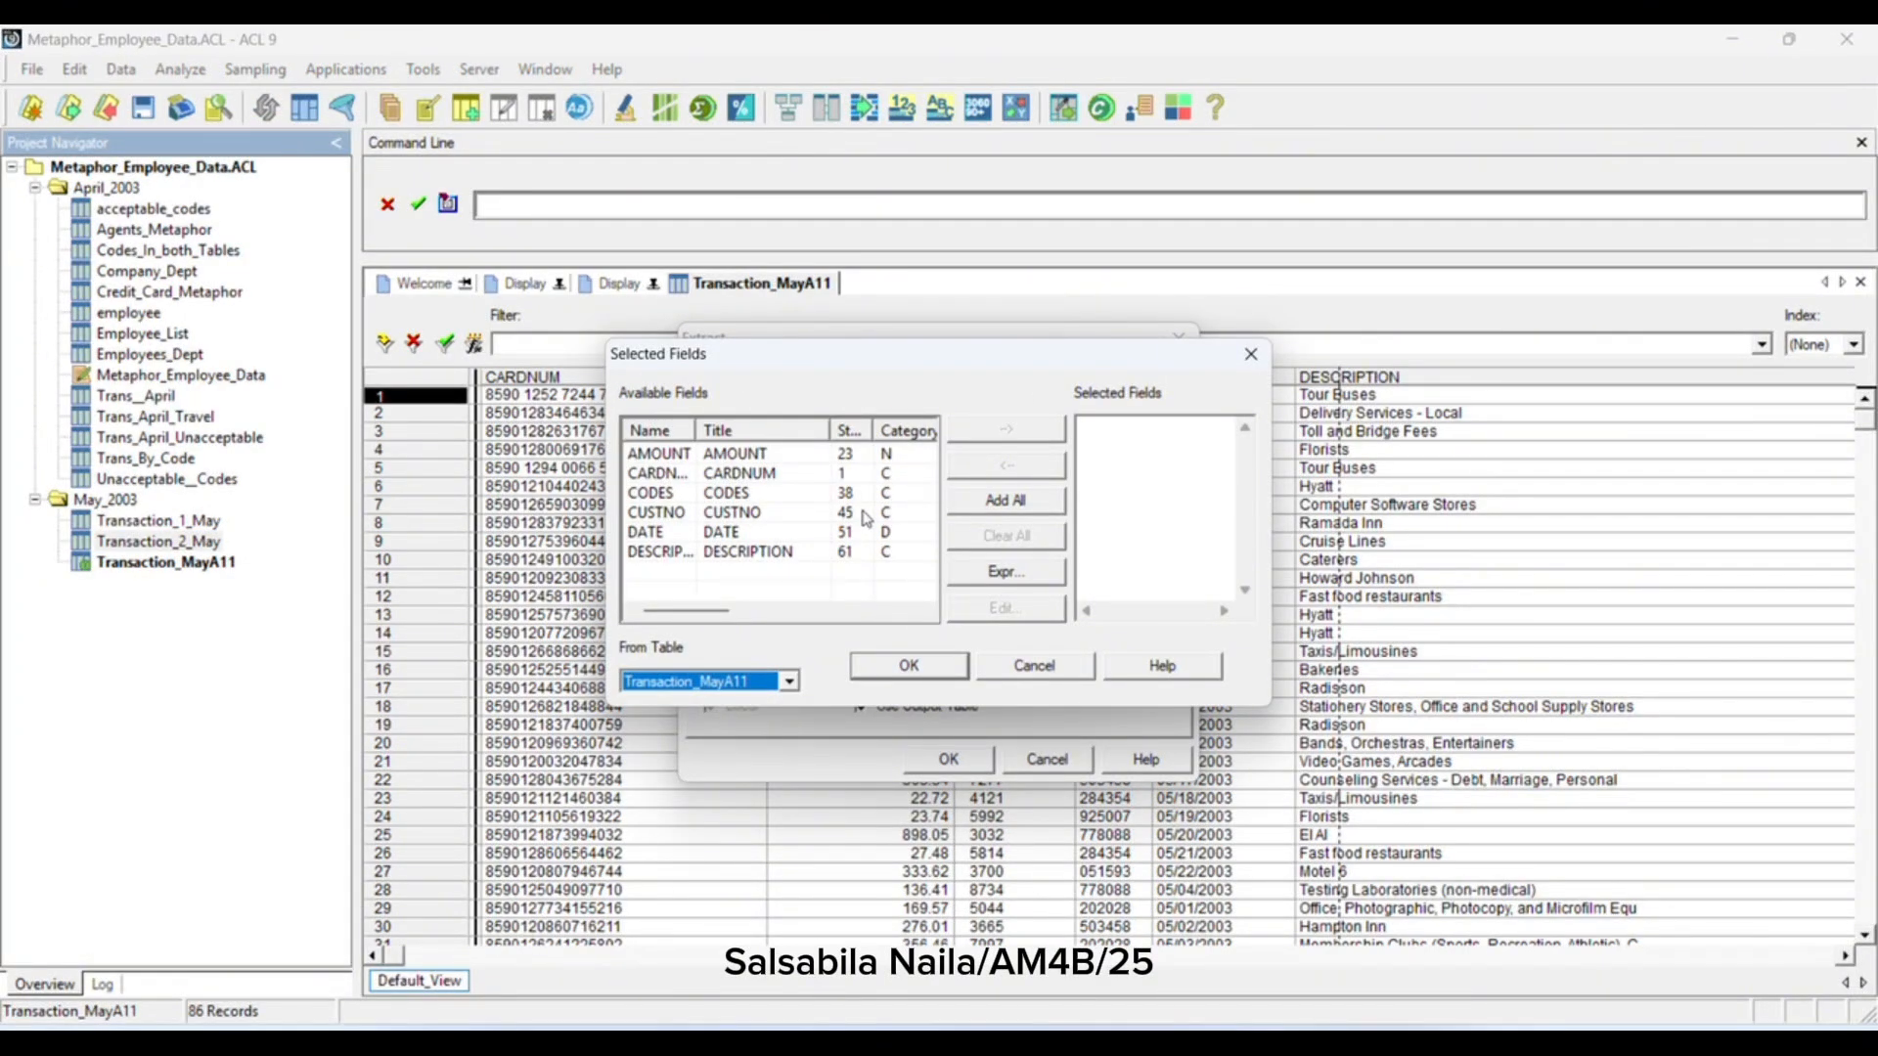
double_click(712, 474)
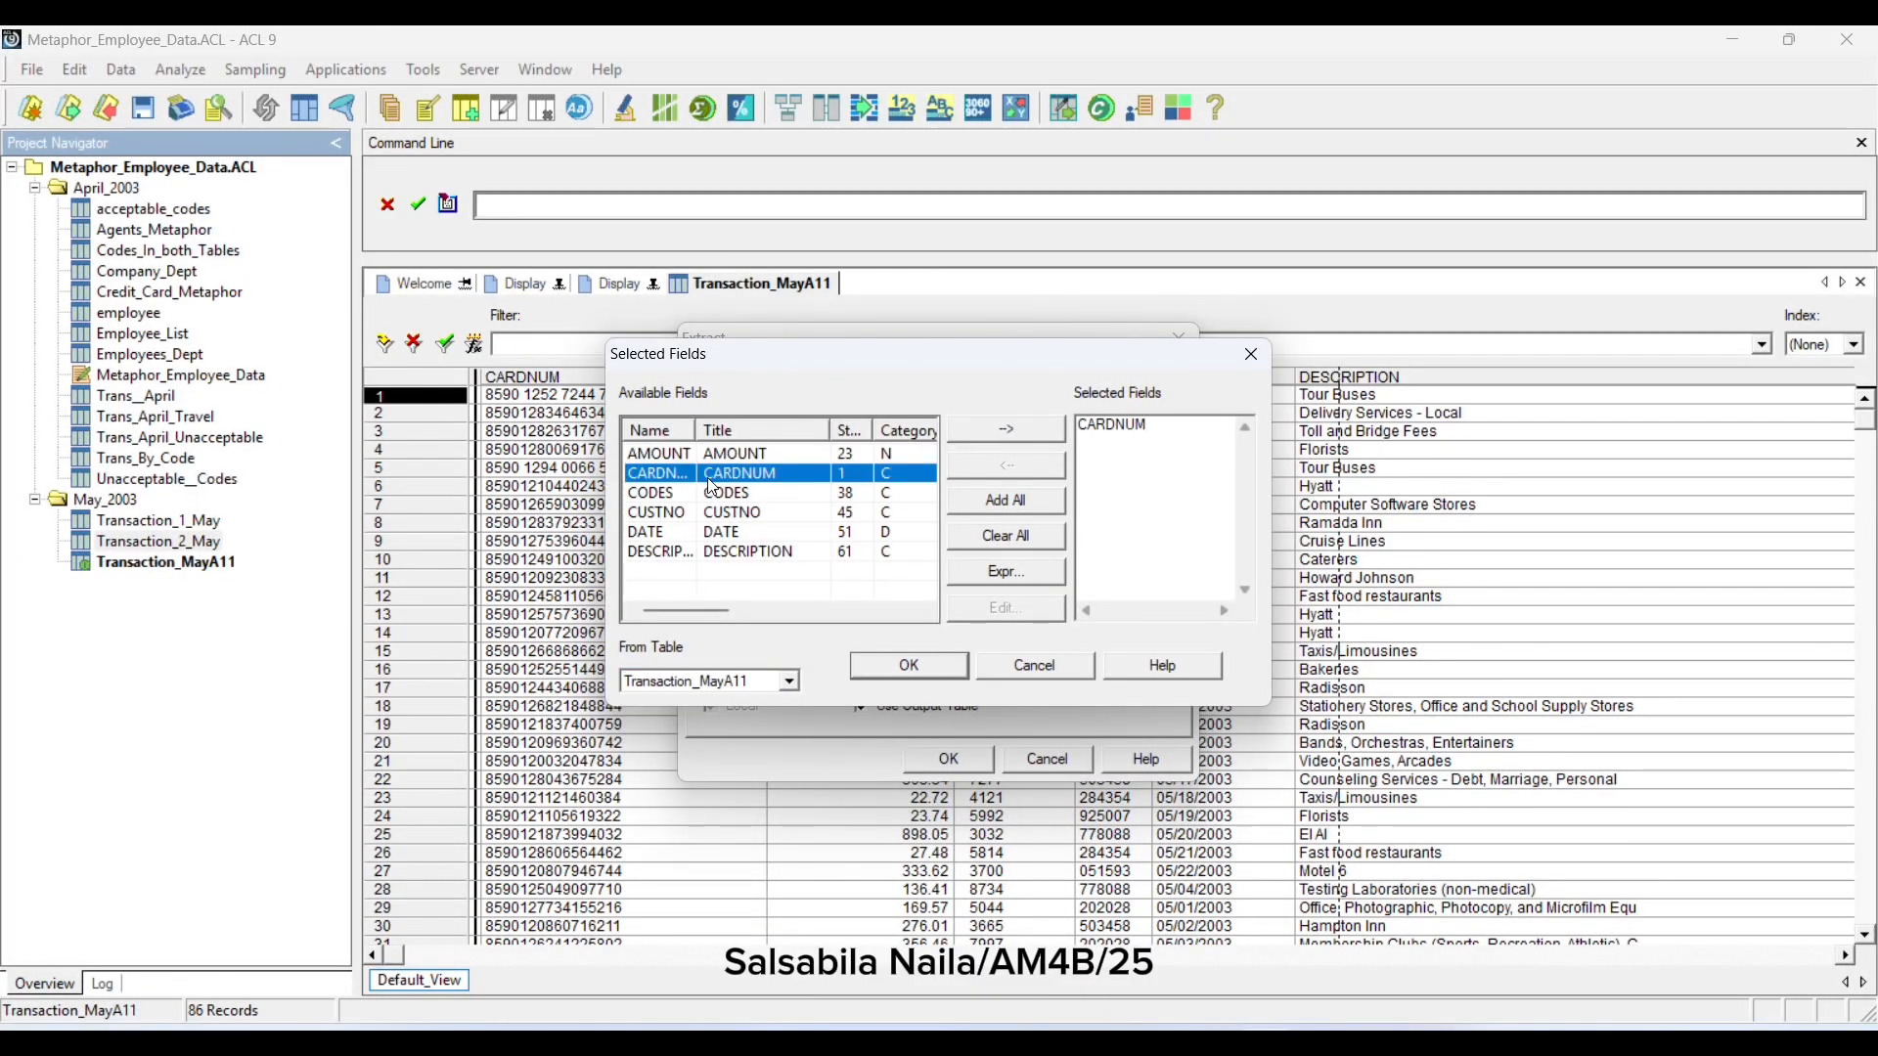
left_click(1013, 511)
left_click(930, 671)
Try to extract the chosen fields into the existing Transaction_MayA11 table
left_click(933, 665)
type("Transaction_MayA11")
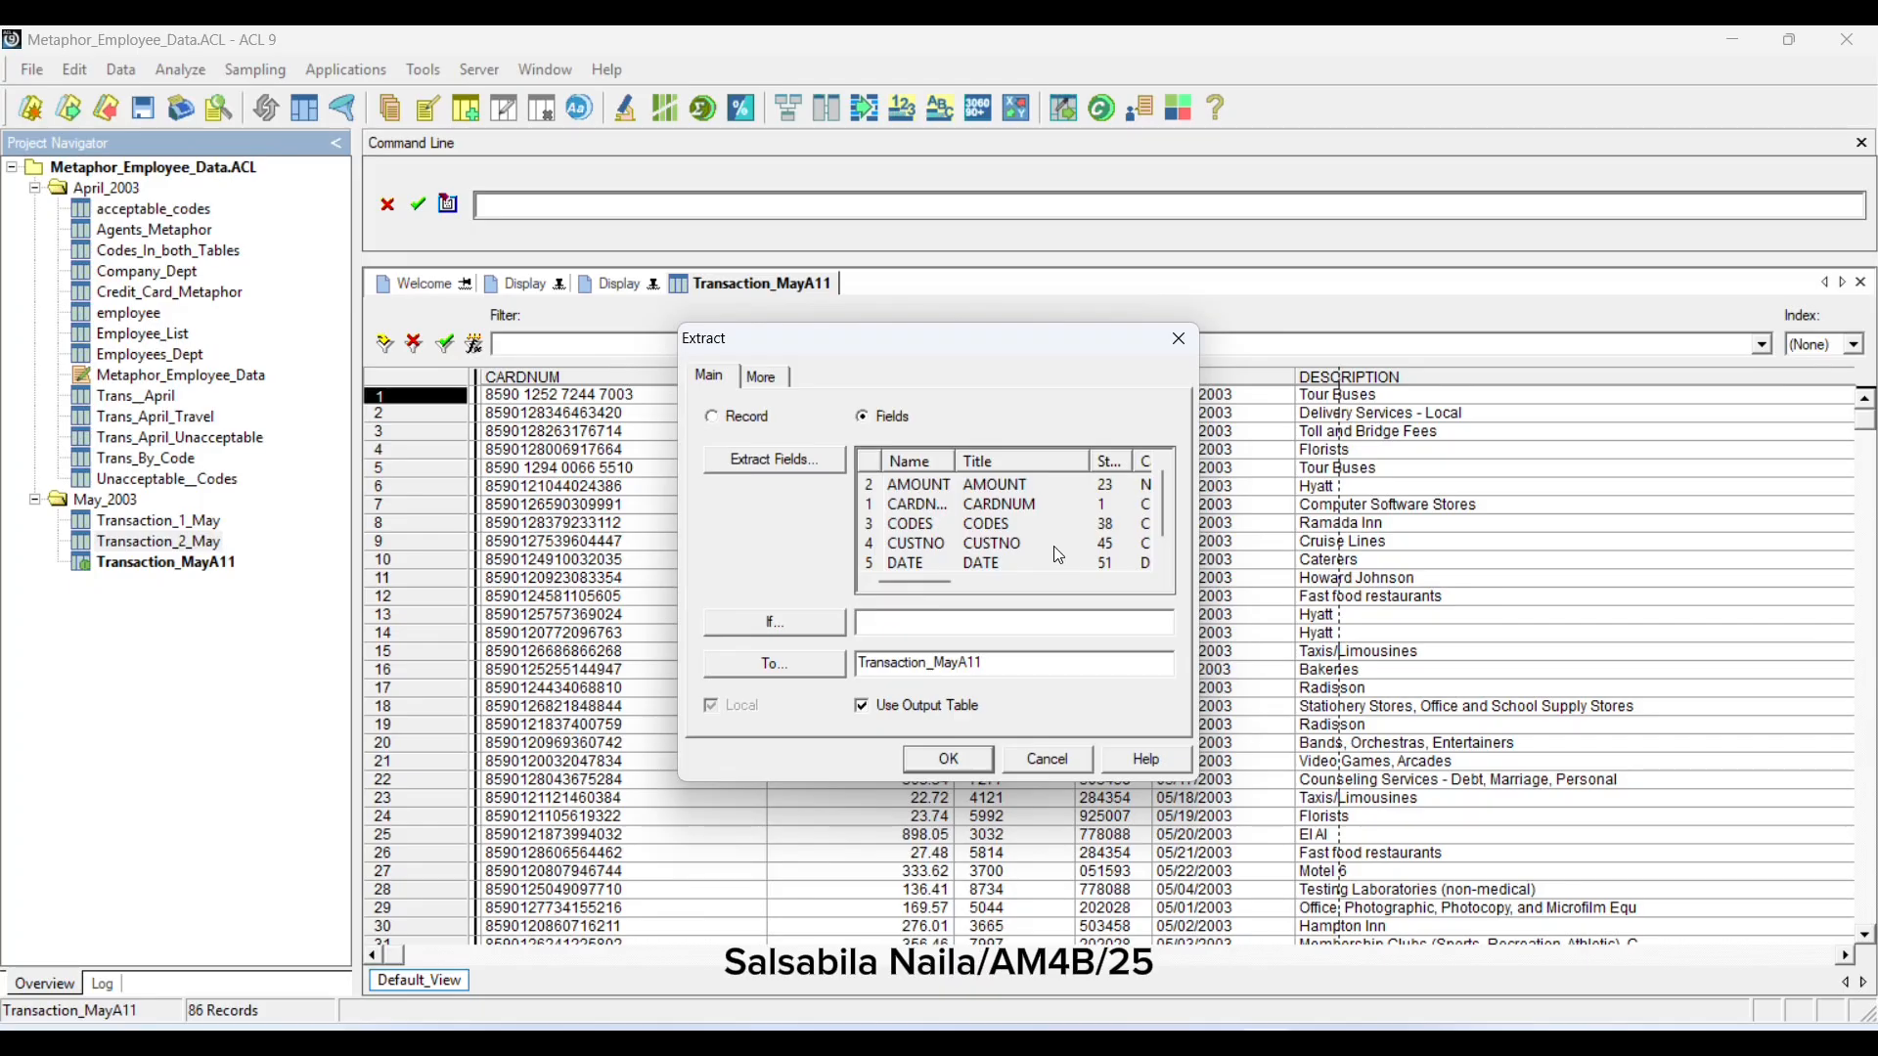
left_click(951, 763)
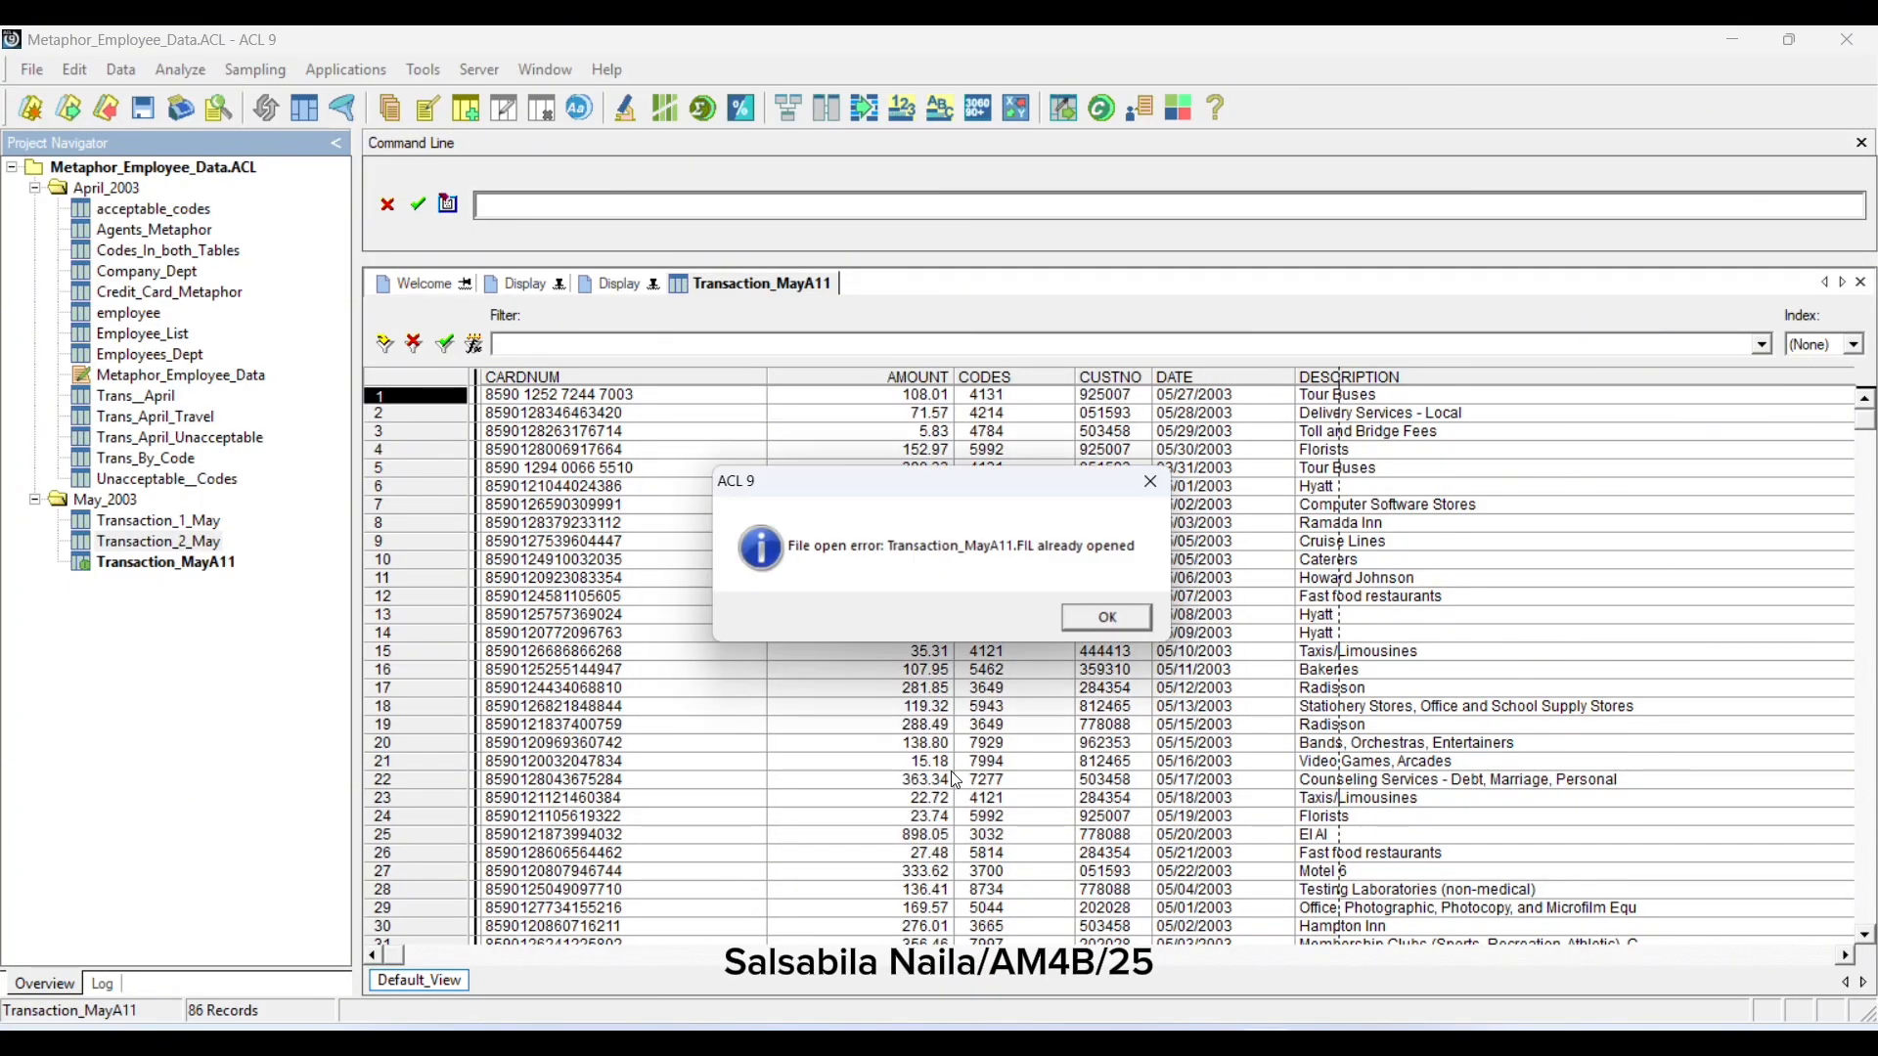
left_click(1095, 621)
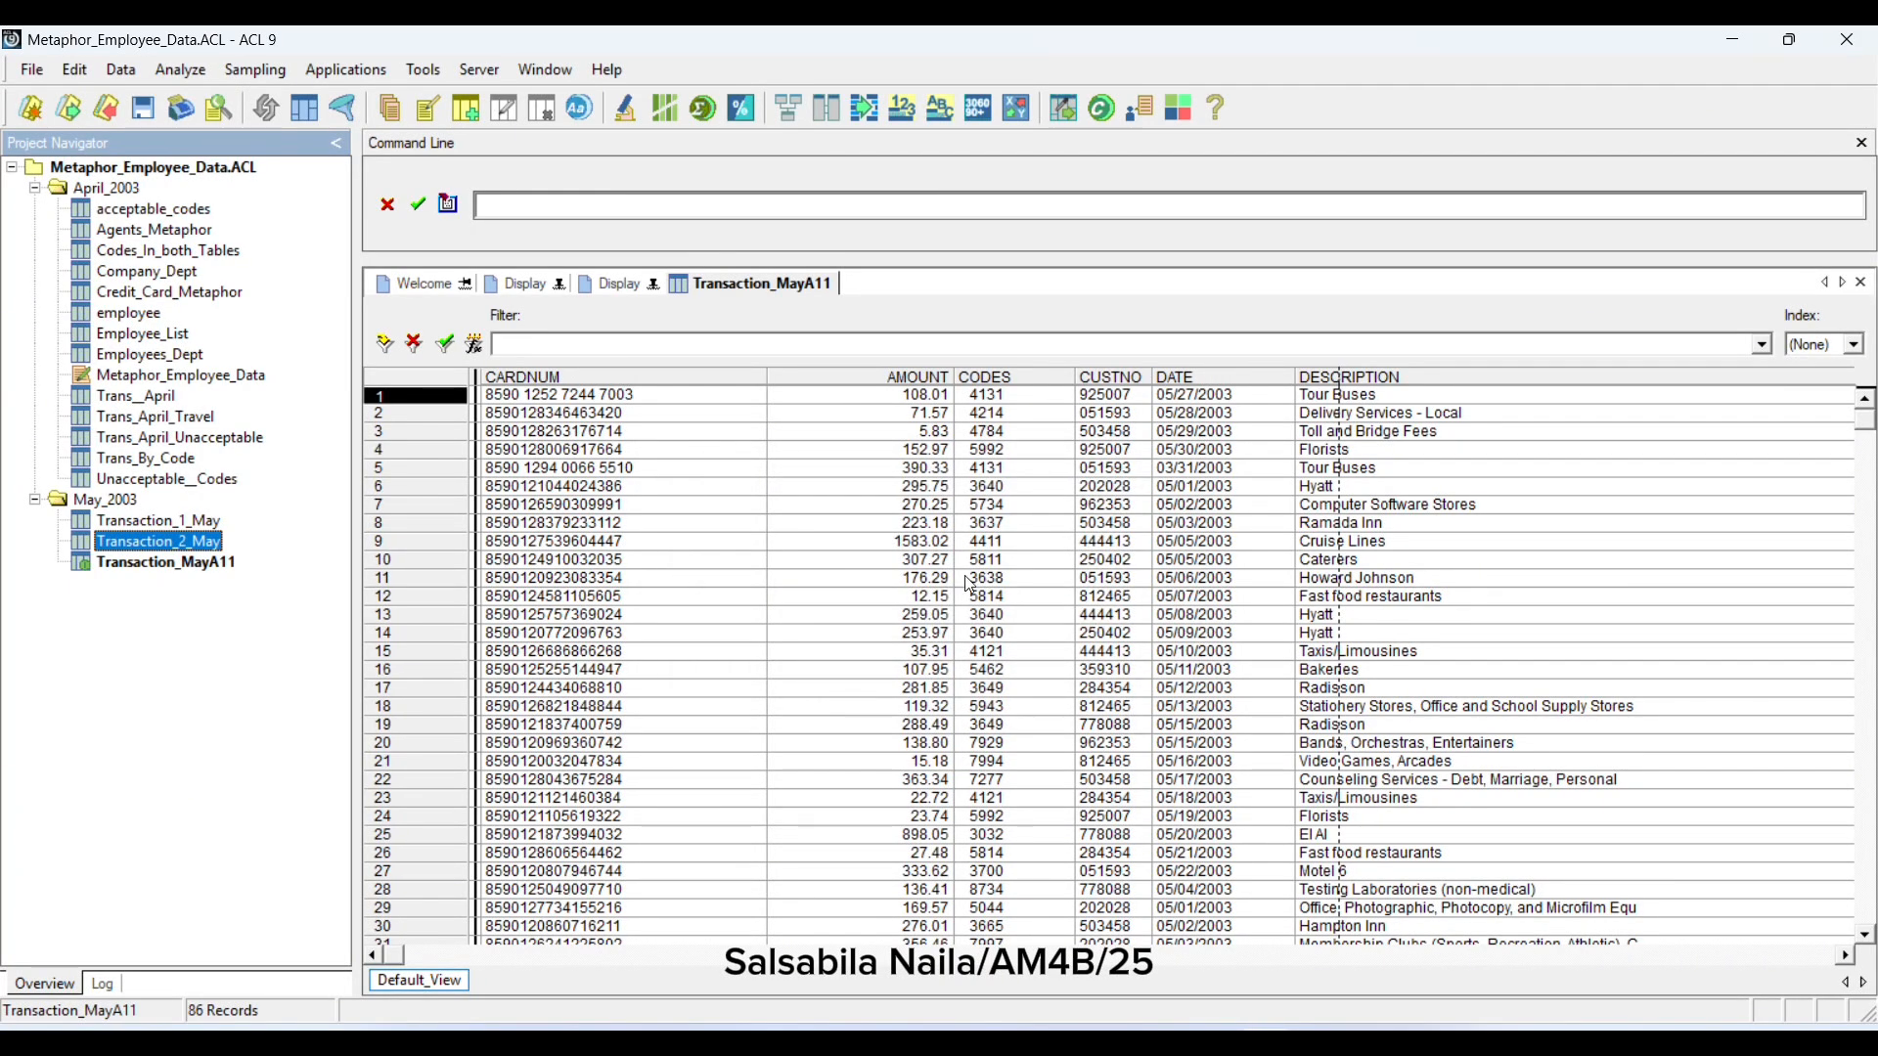
Set up a Duplicates test on the Transaction_MayA11 table with AMOUNT as the key field
left_click(725, 281)
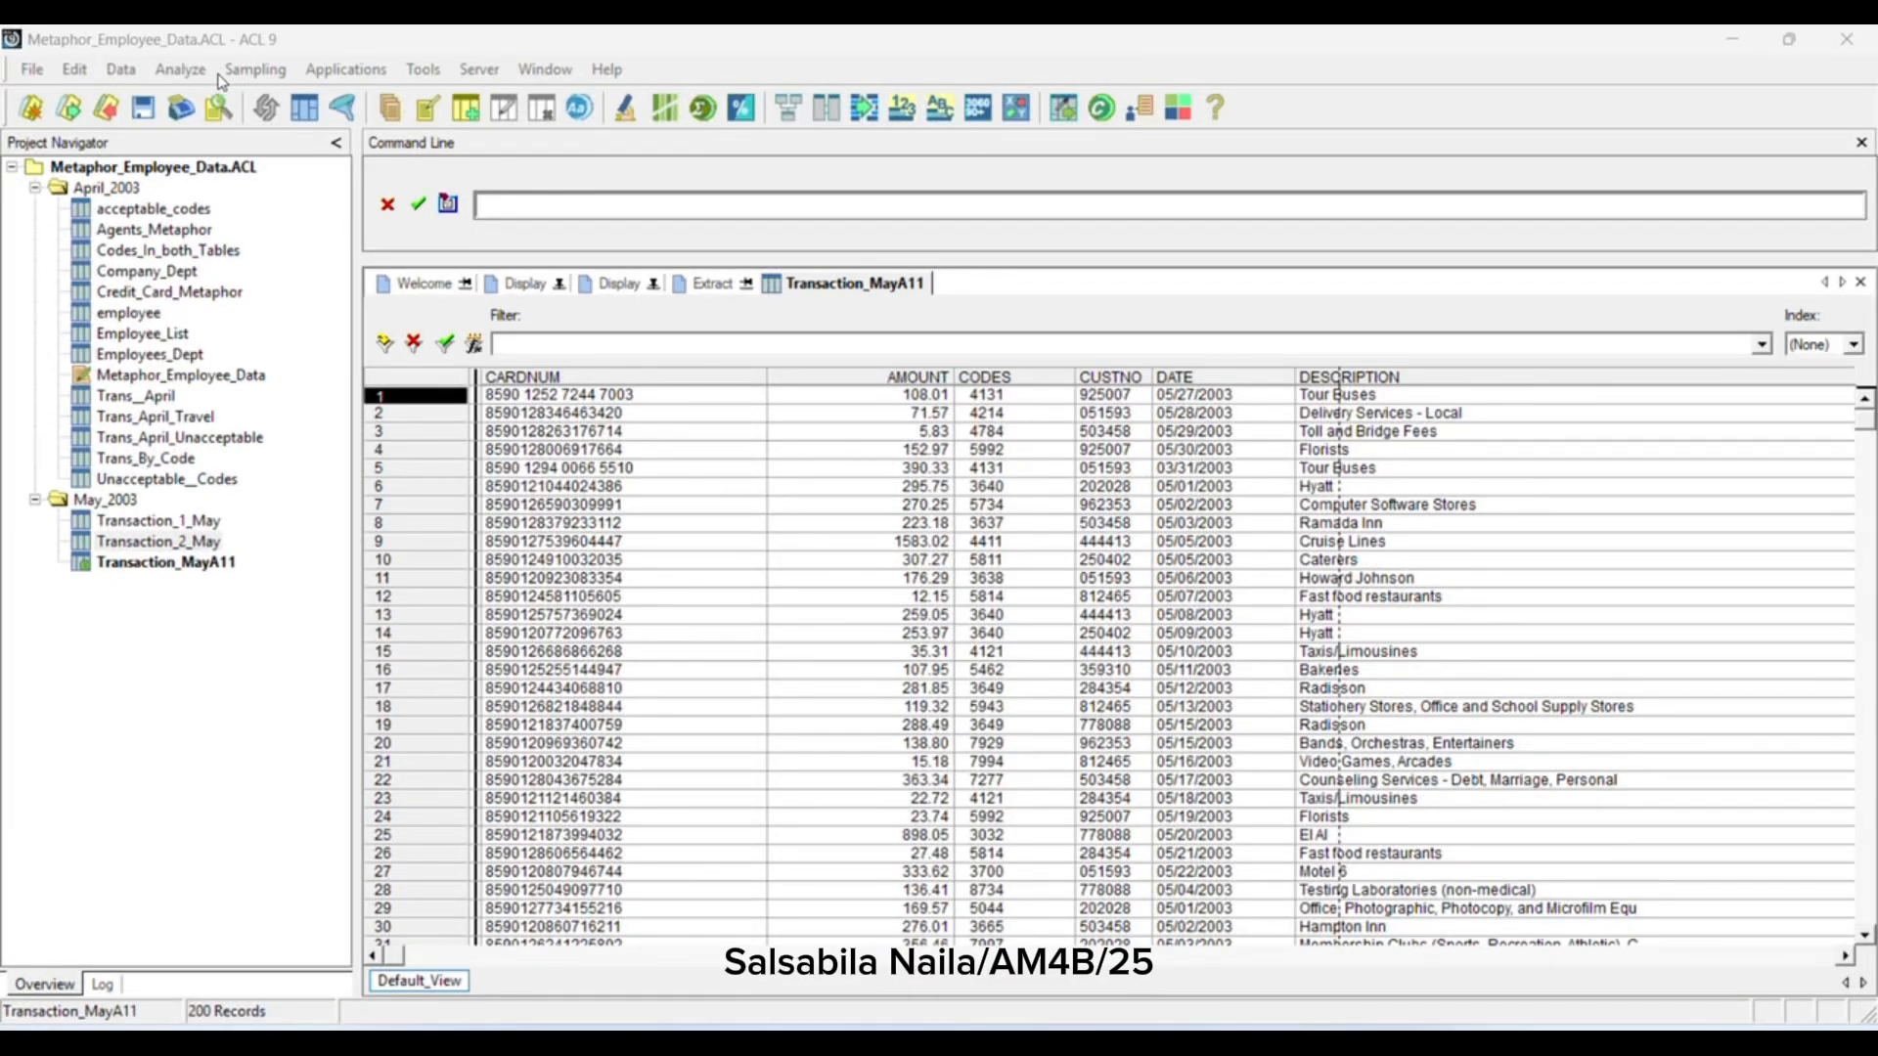
left_click(182, 70)
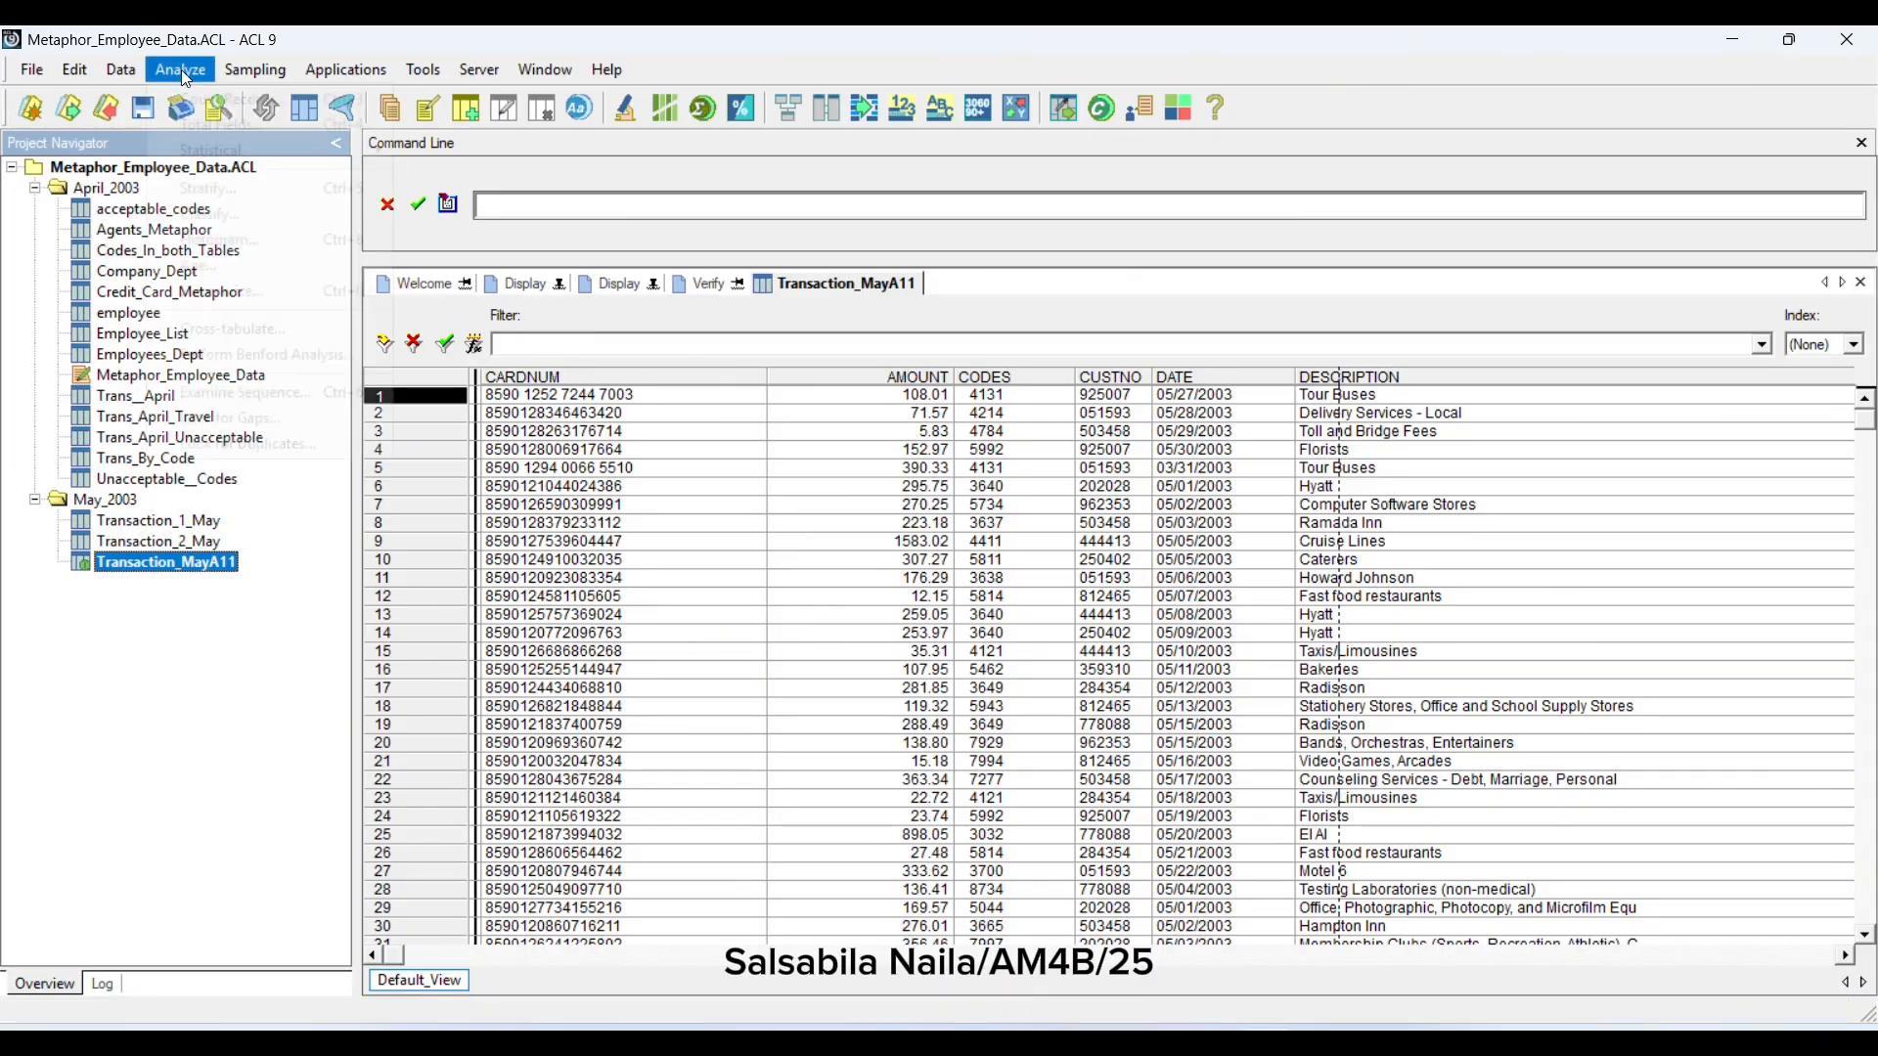
left_click(242, 444)
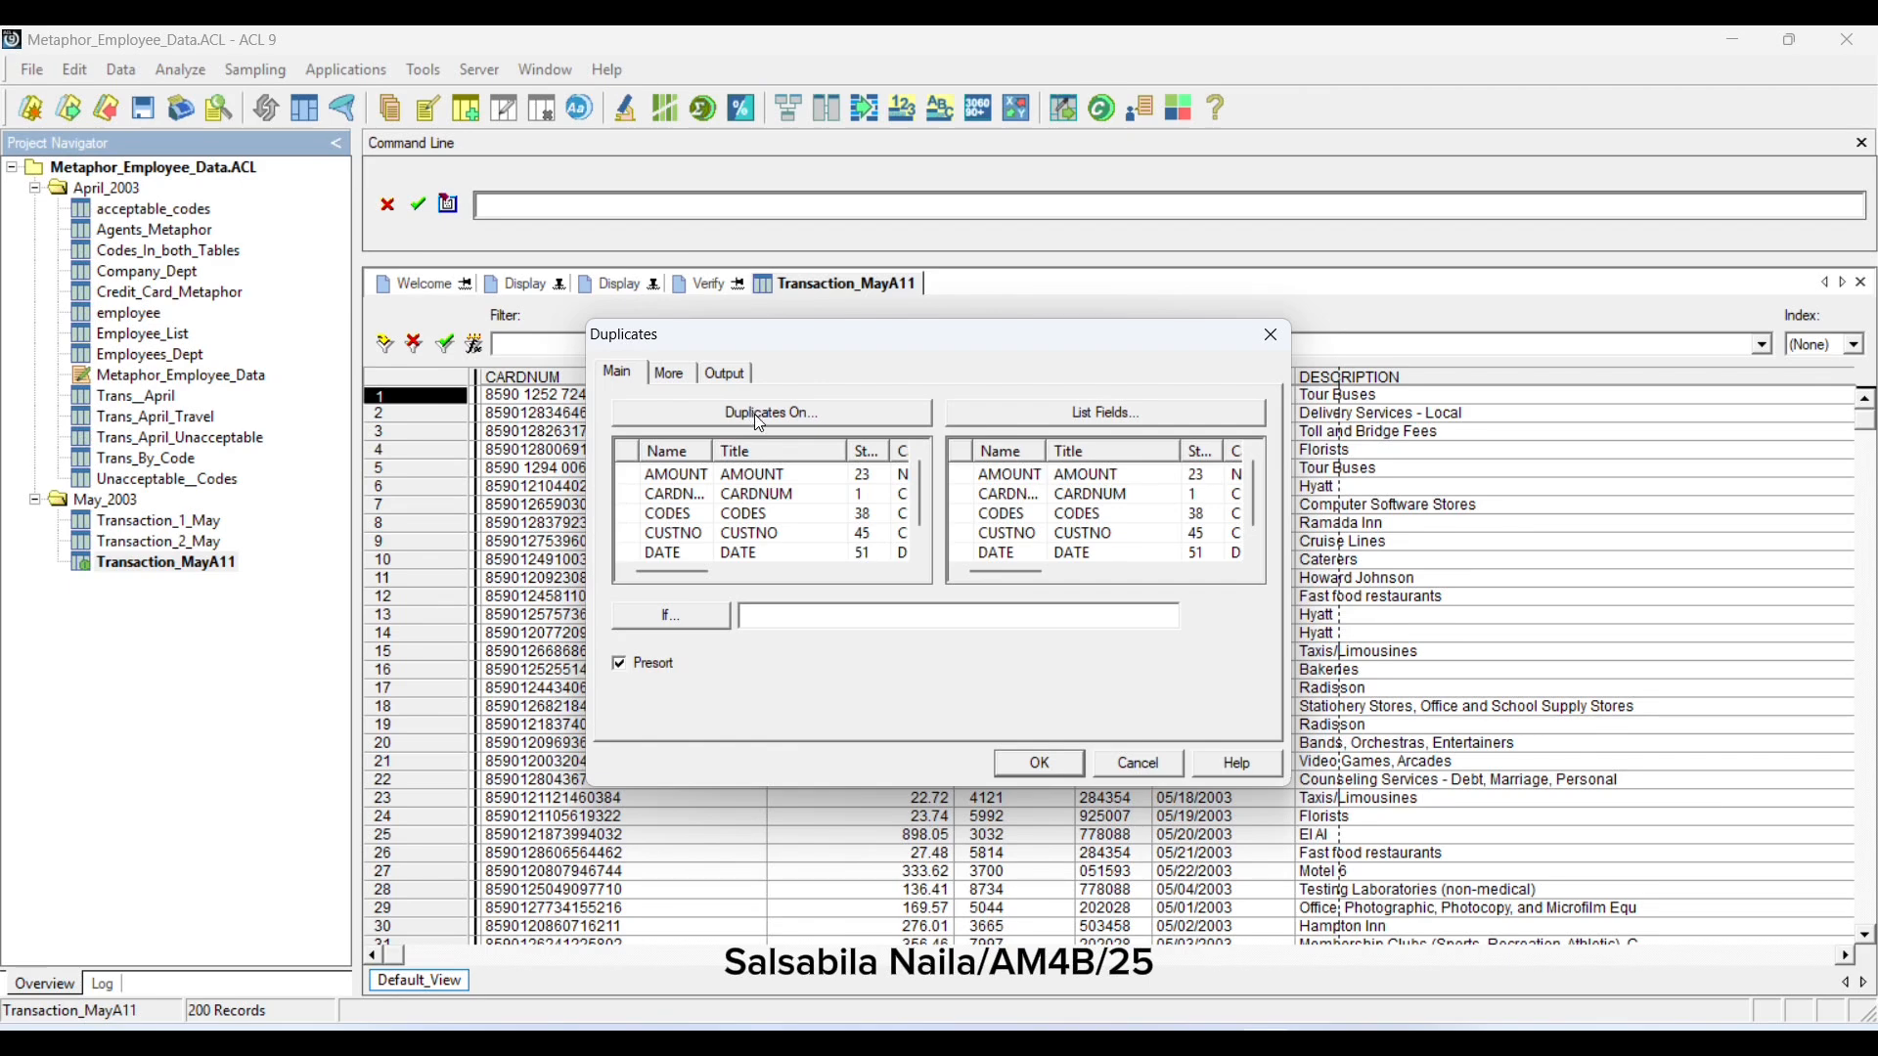
left_click(705, 473)
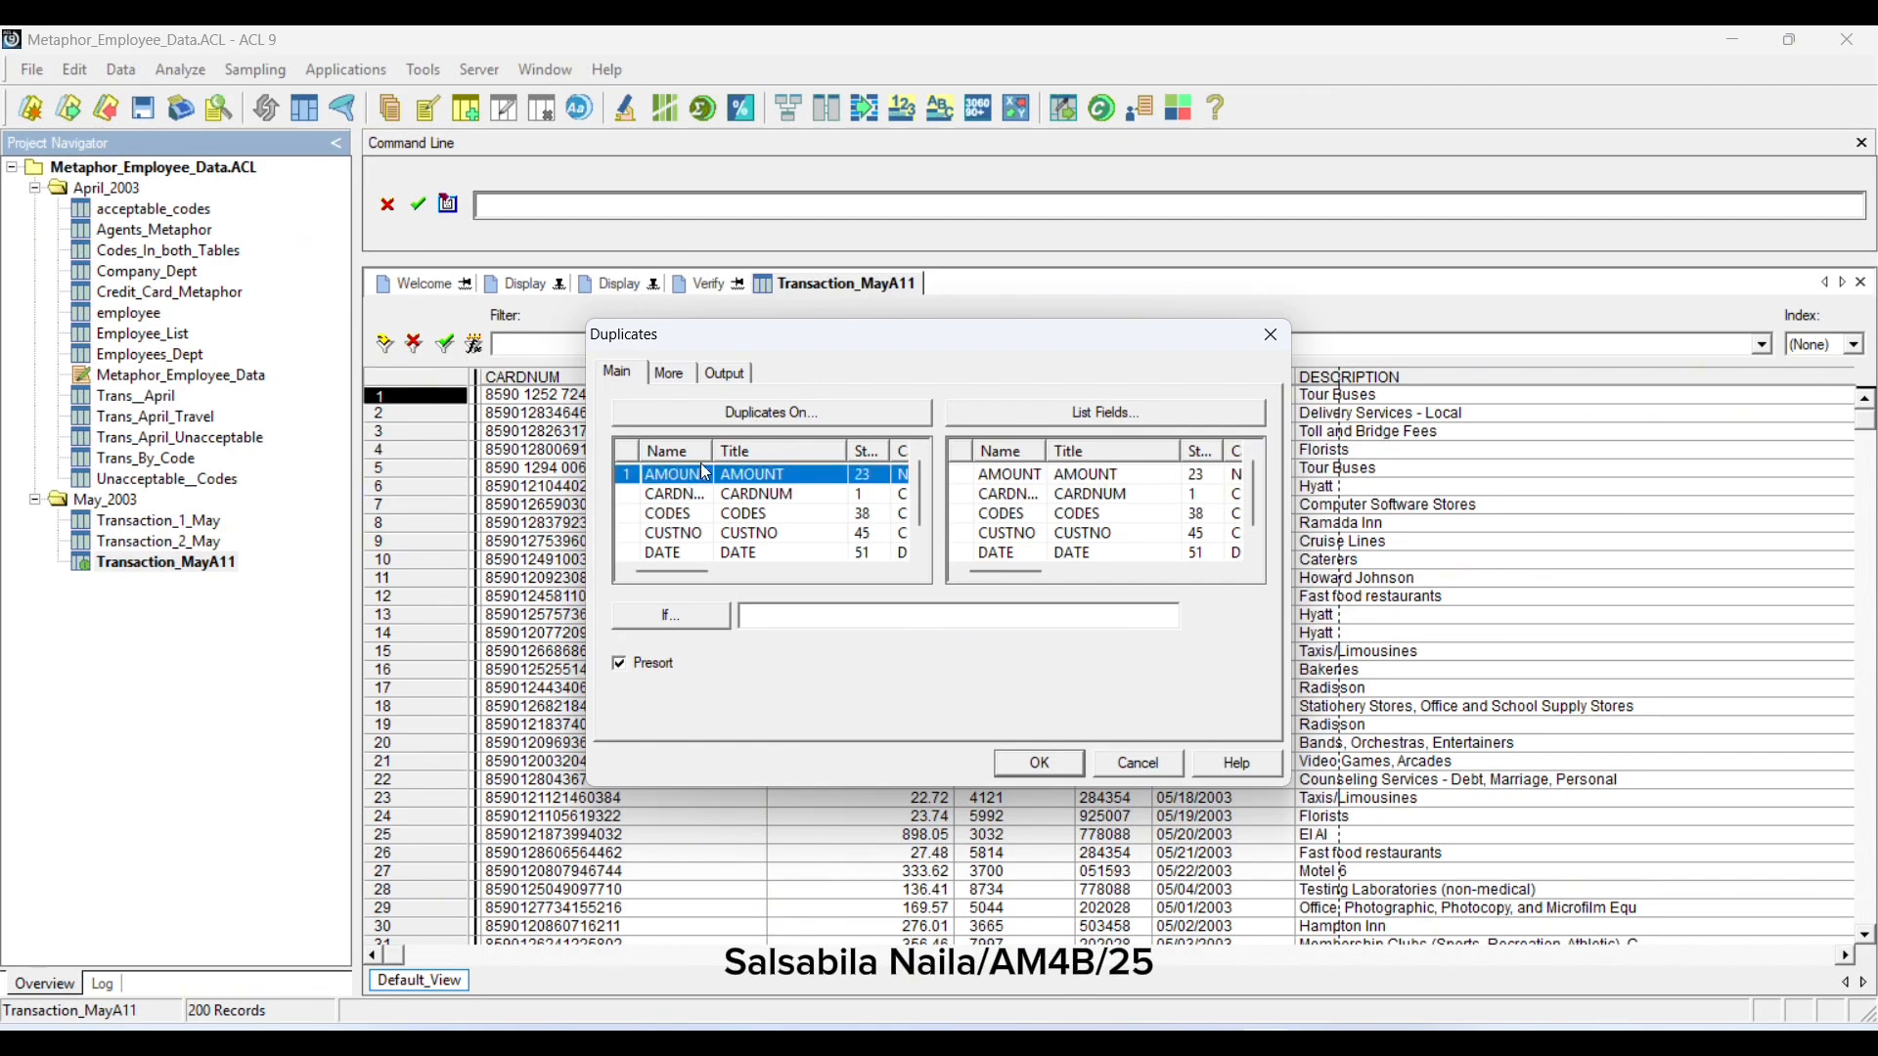
Include all fields in the duplicates listing and run the test with output to the screen
left_click(1084, 414)
left_click(988, 504)
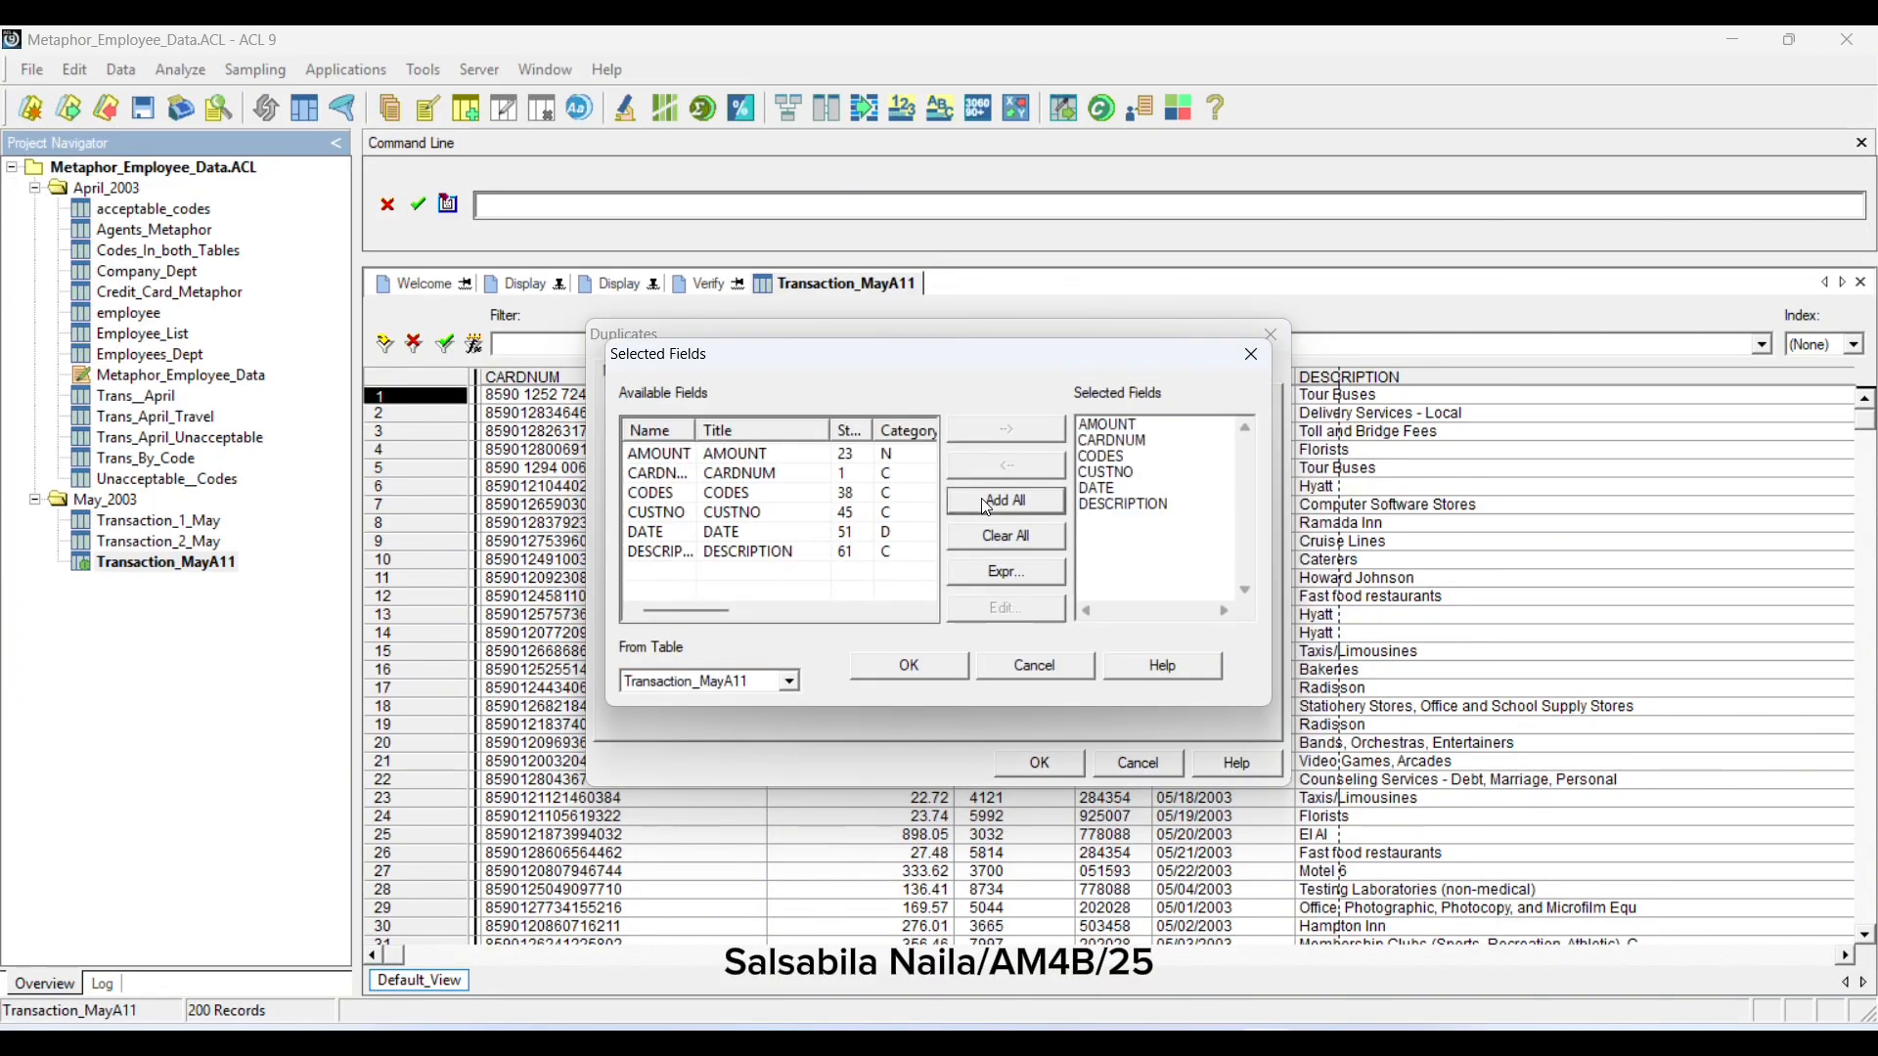
left_click(935, 673)
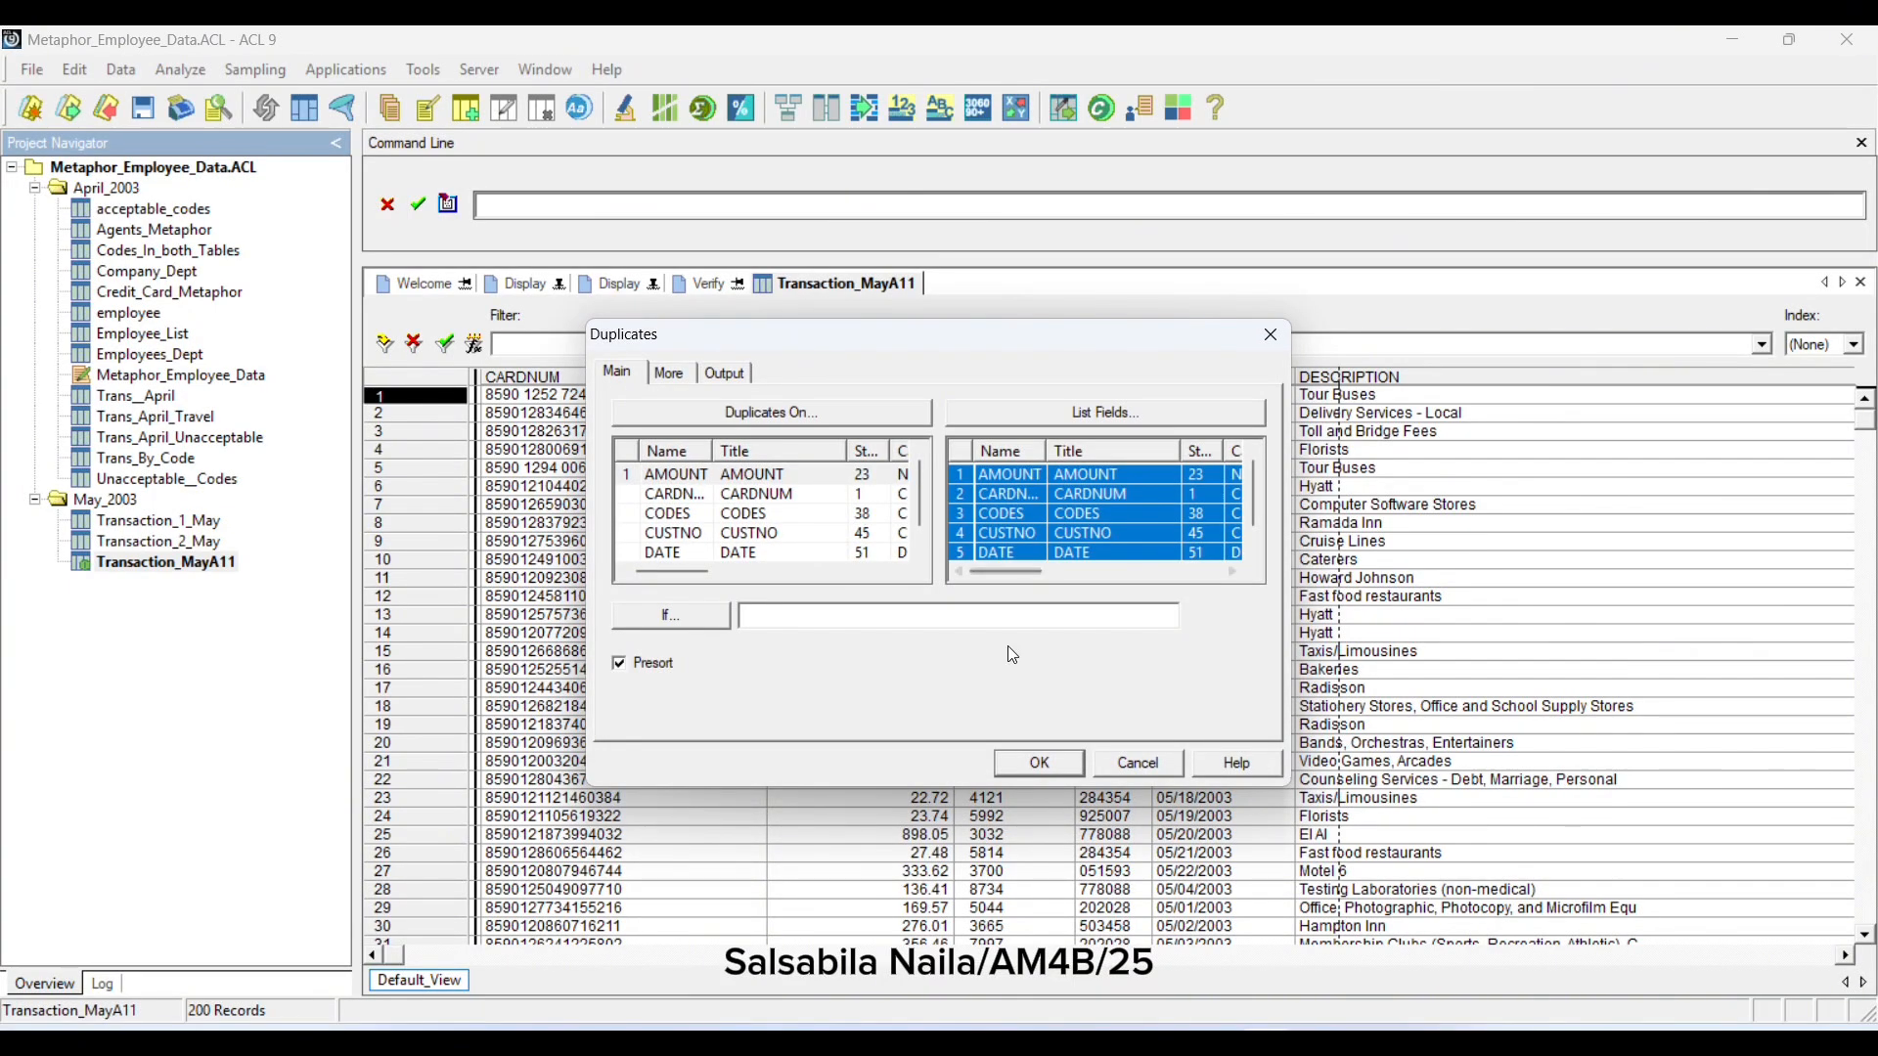
left_click(724, 372)
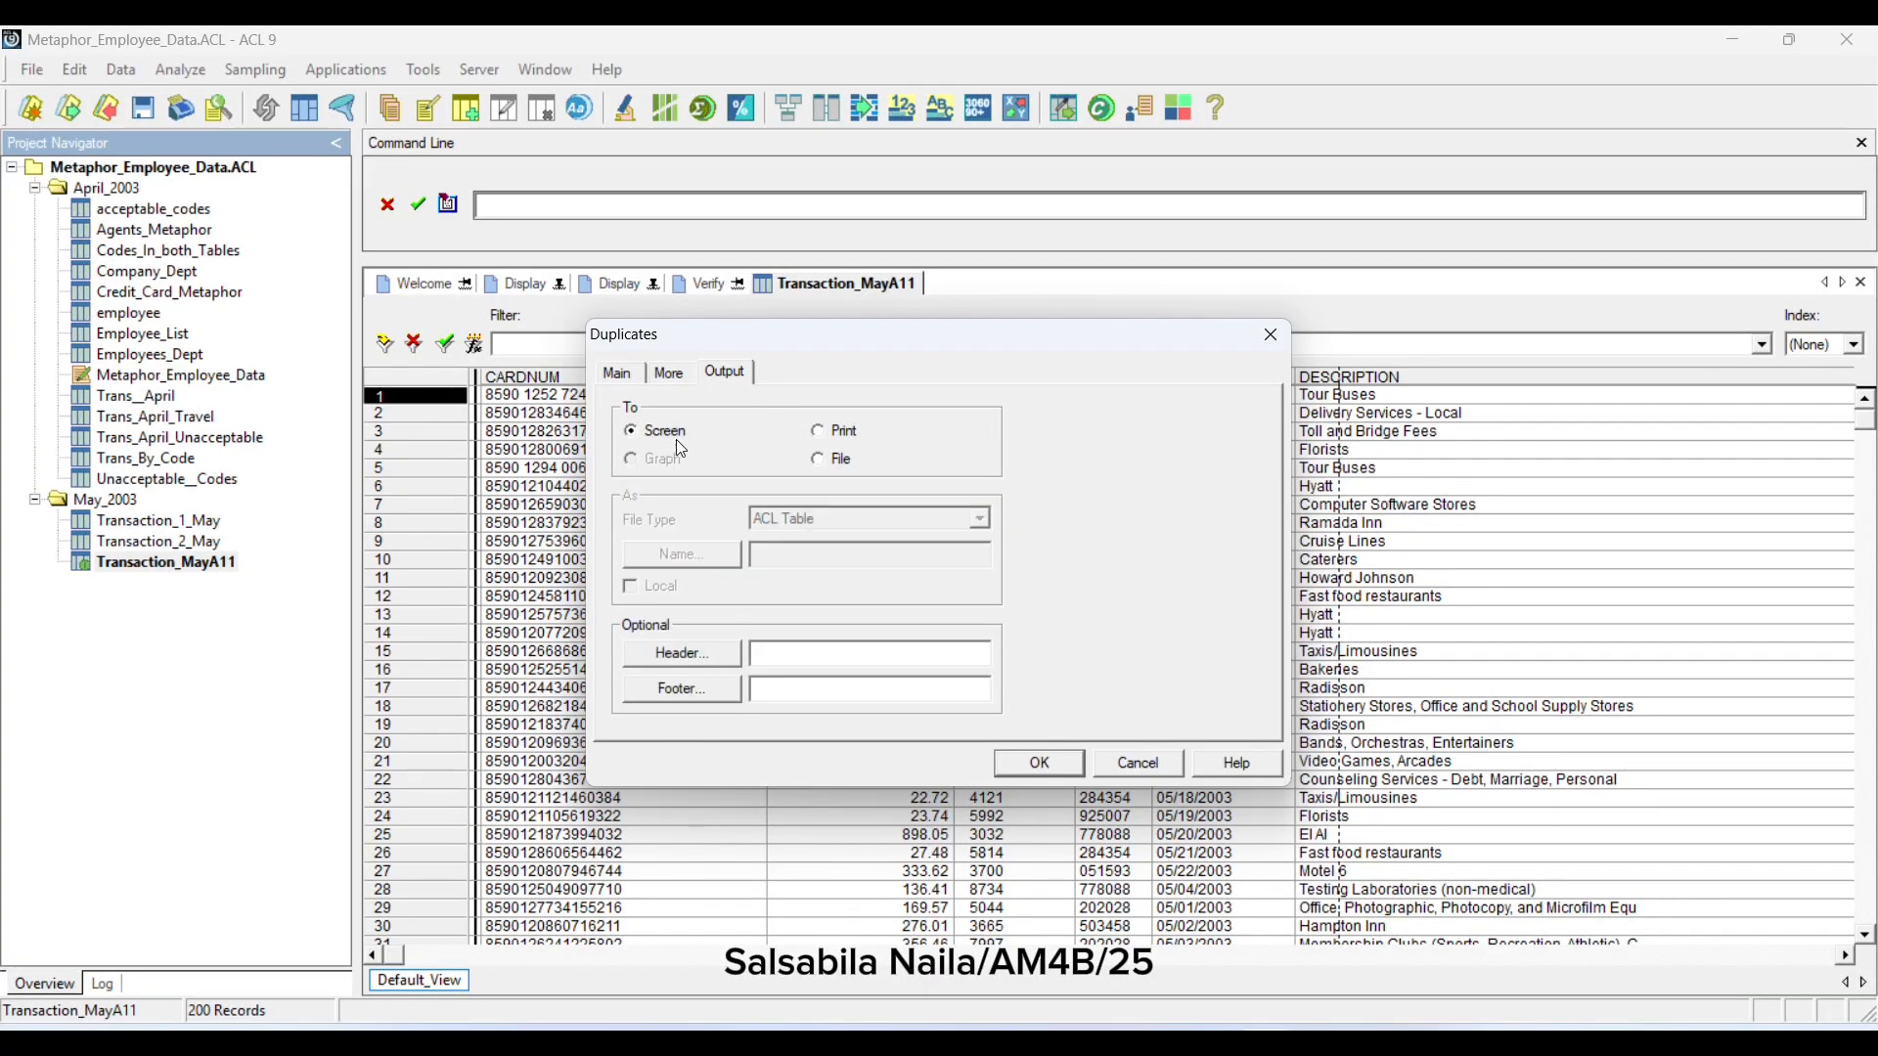
left_click(1028, 765)
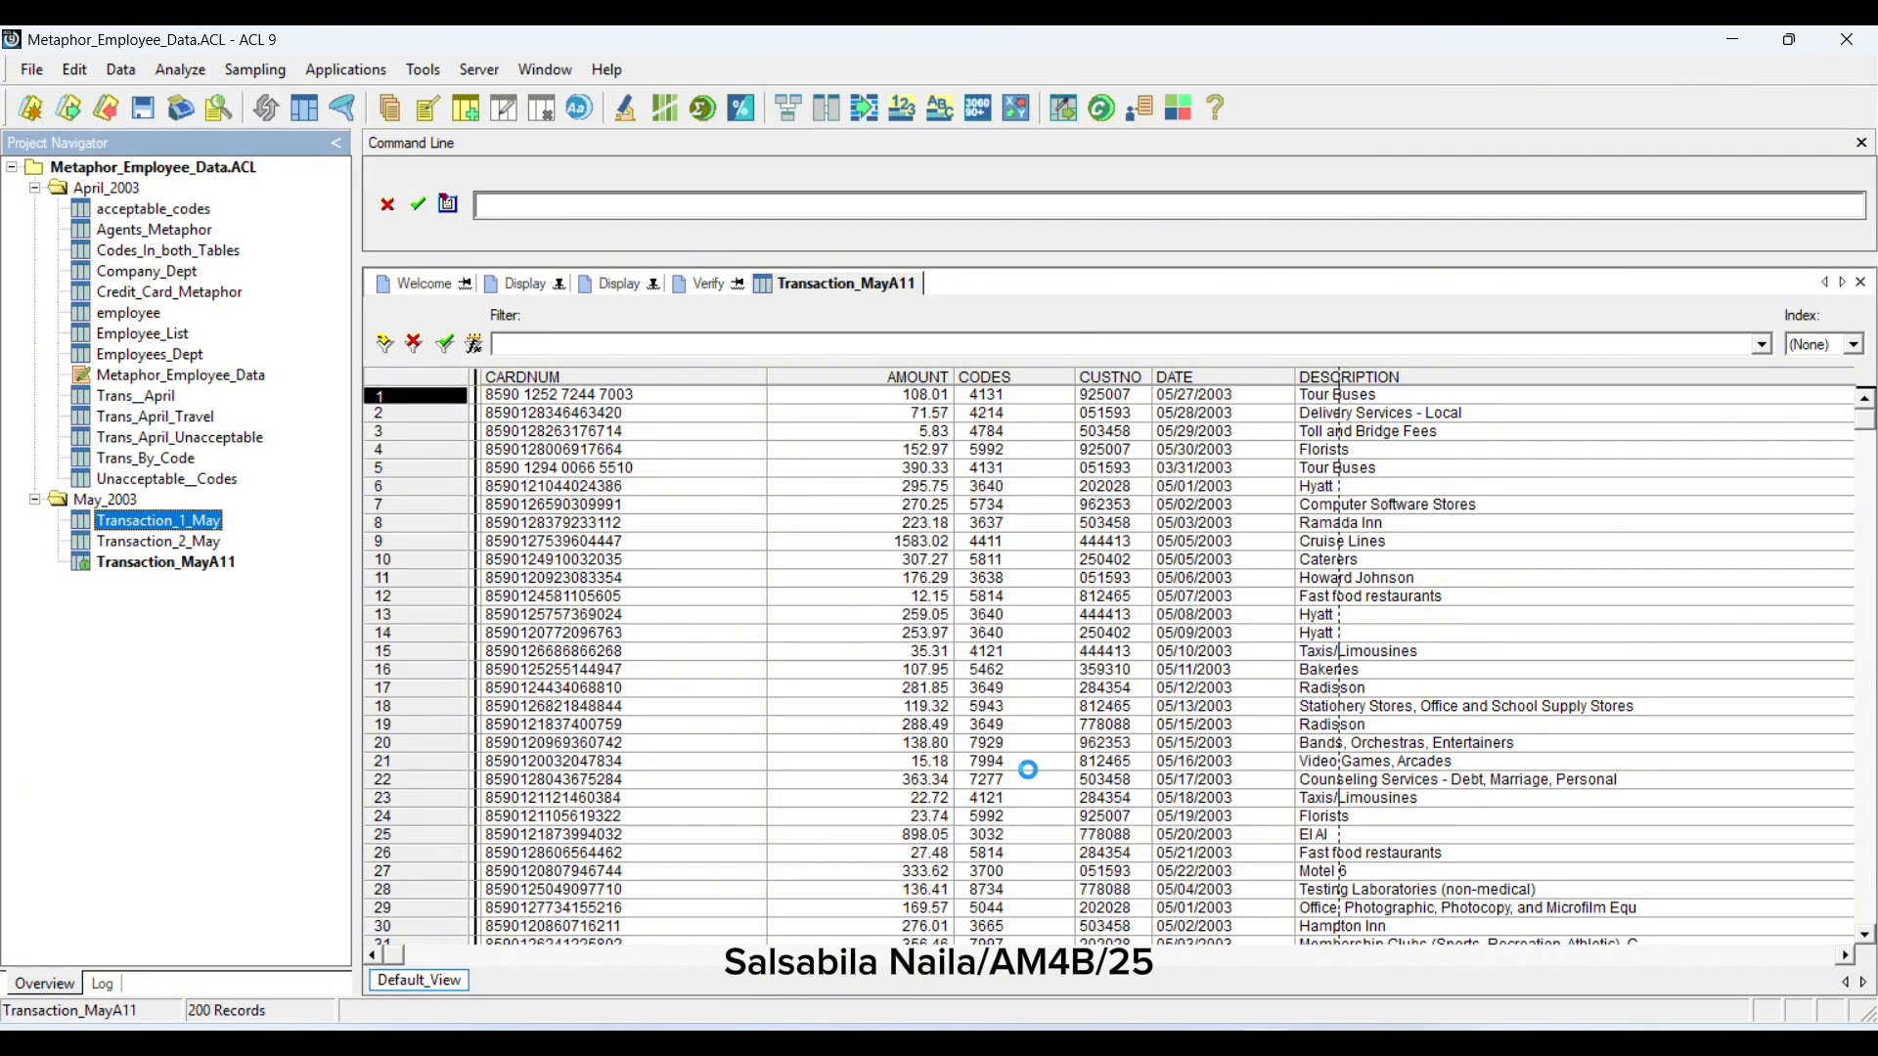